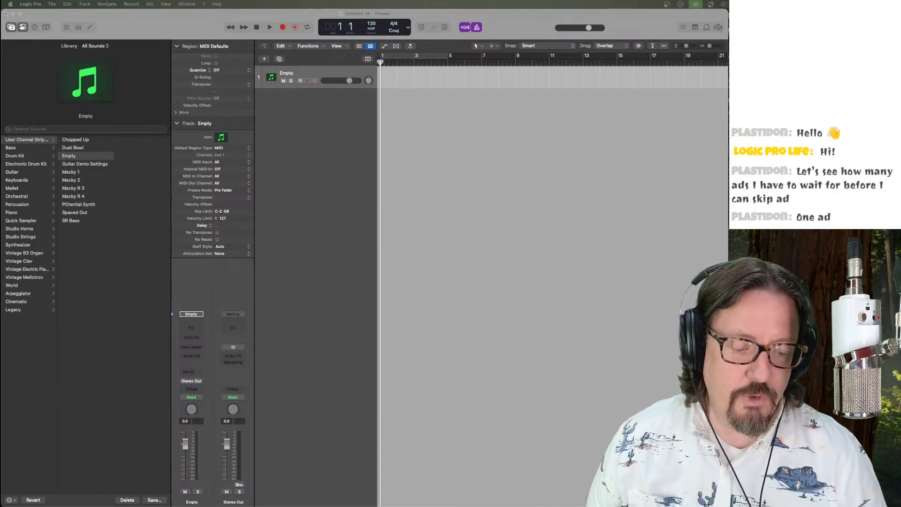
# Browse the user's own saved templates for a new project, keeping the current project open, and dismiss the template chooser.
pyautogui.click(119, 23)
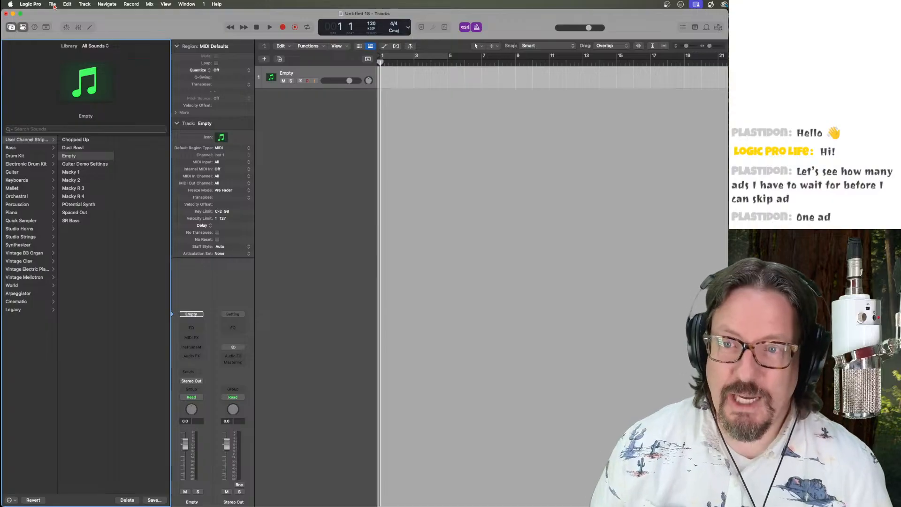
pyautogui.click(52, 5)
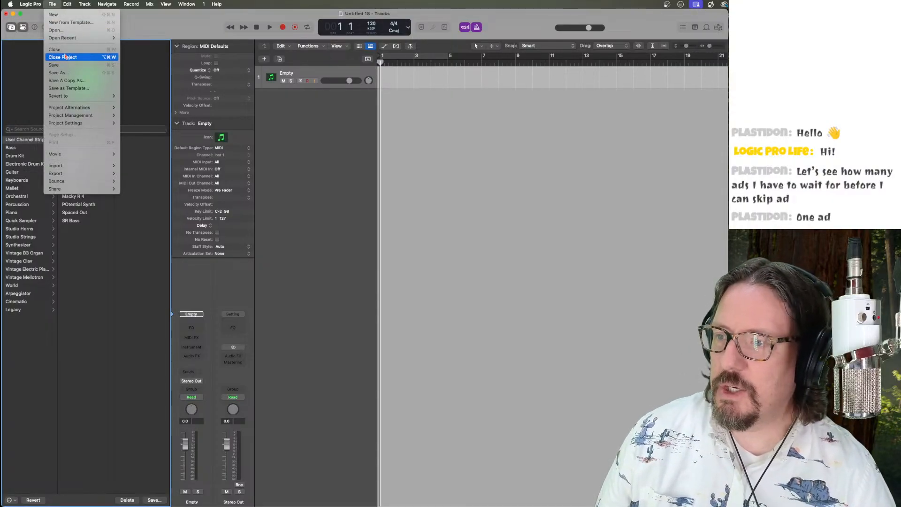
pyautogui.click(71, 22)
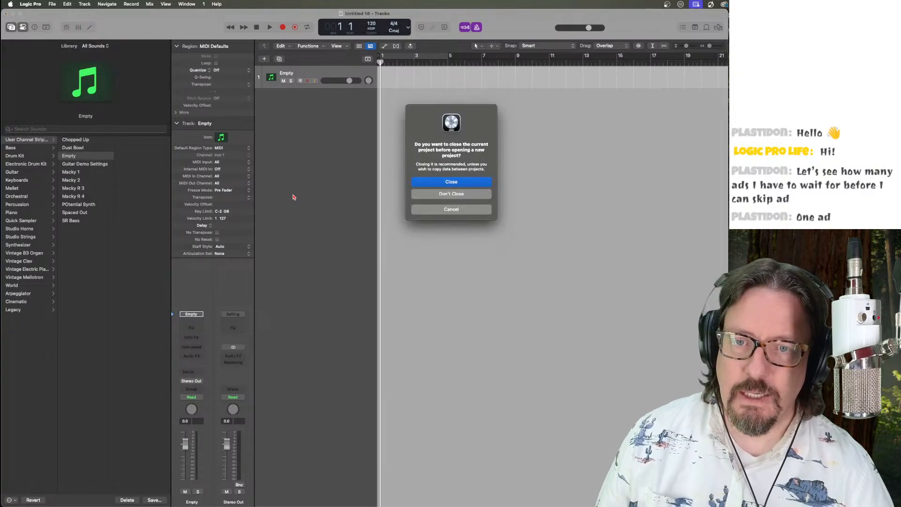
pyautogui.click(441, 195)
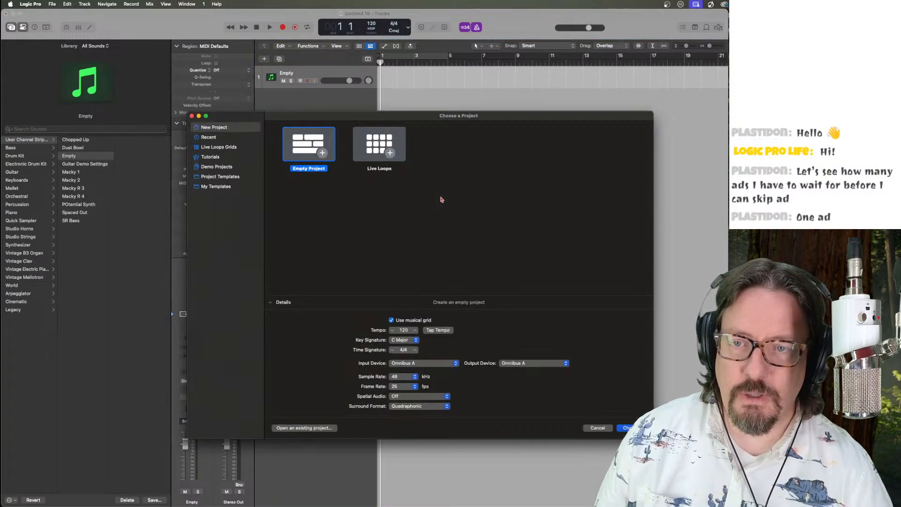
pyautogui.click(215, 187)
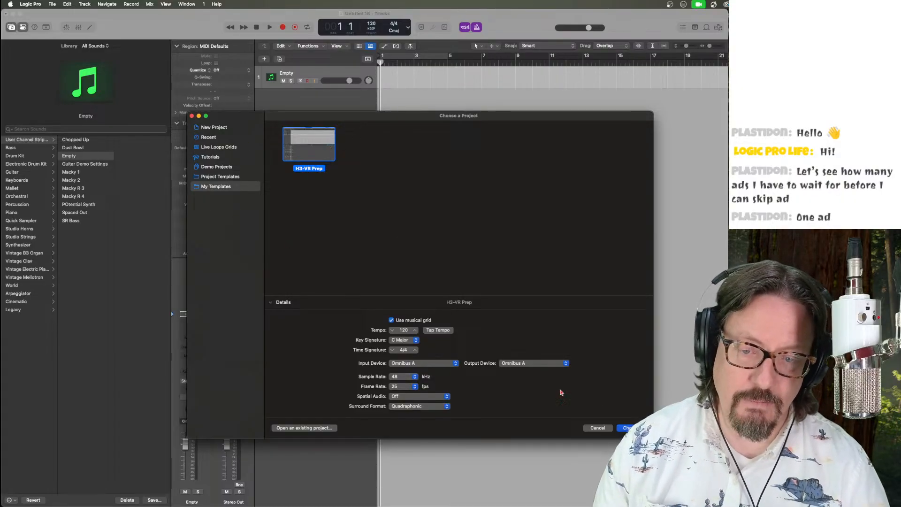
pyautogui.click(598, 428)
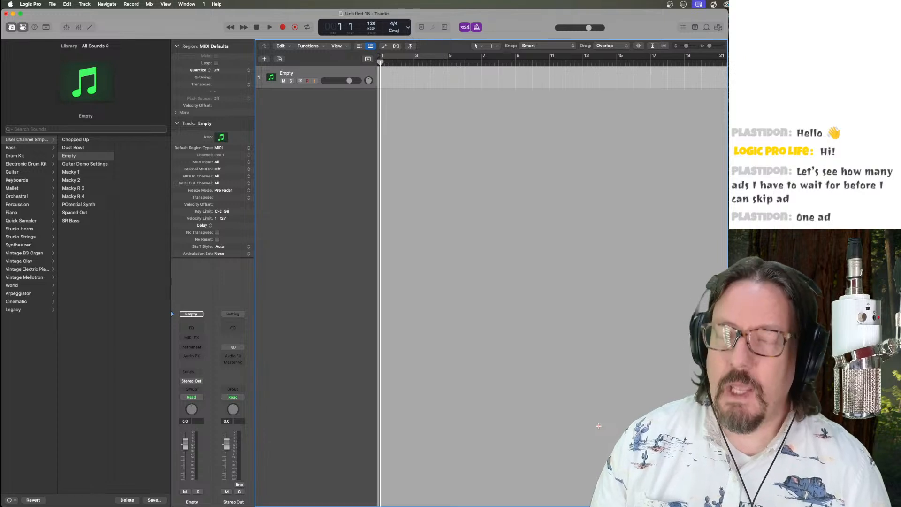
# Examine the built-in project templates, including the Electronic one, and dismiss the chooser without creating a project.
pyautogui.click(53, 4)
pyautogui.click(54, 22)
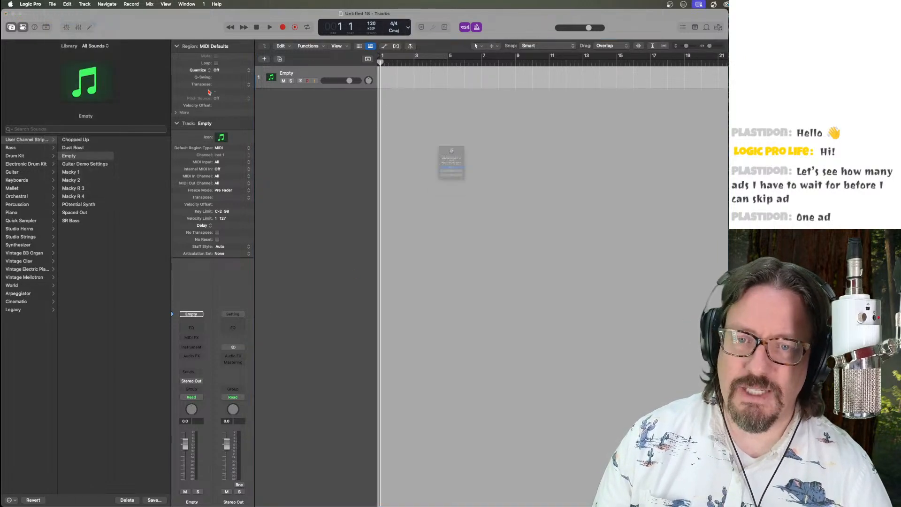
pyautogui.click(472, 194)
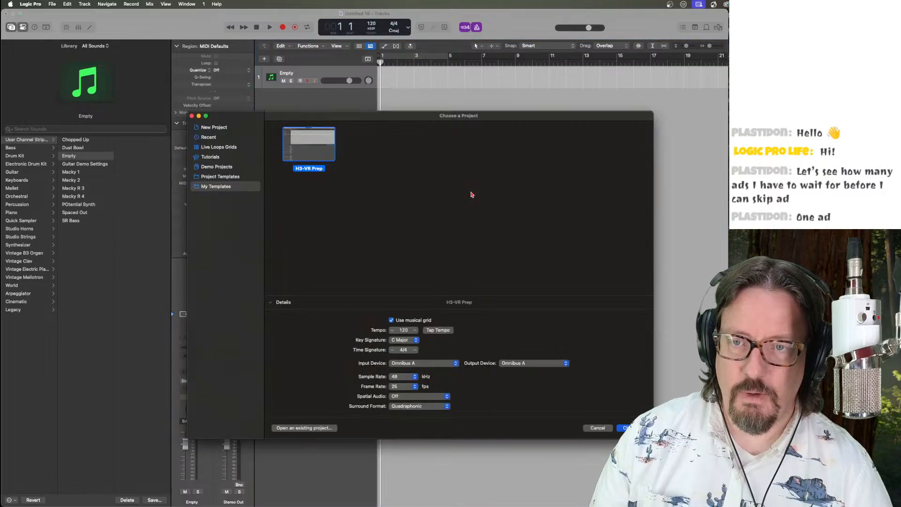
pyautogui.click(223, 177)
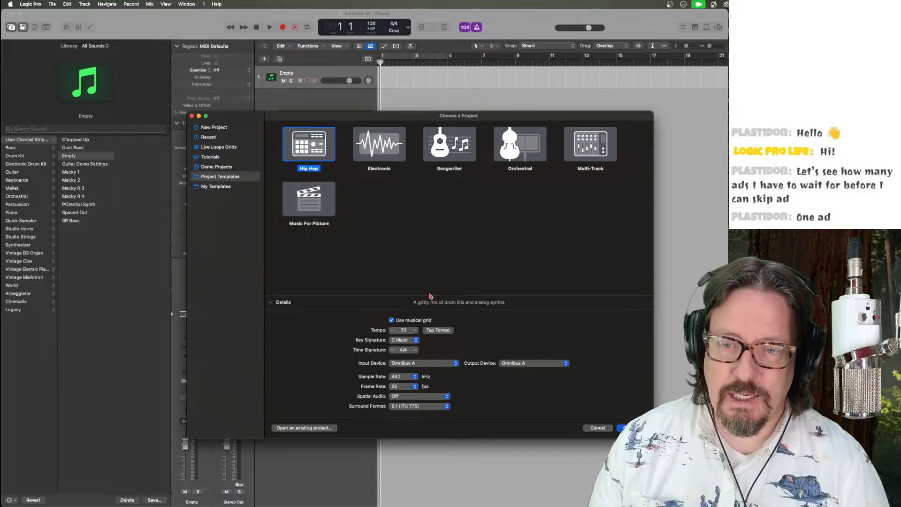
pyautogui.click(393, 152)
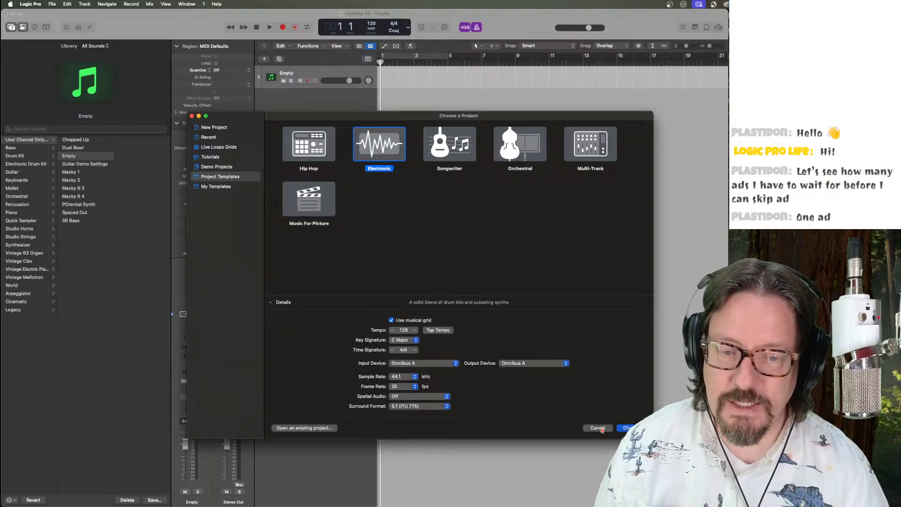
pyautogui.click(598, 428)
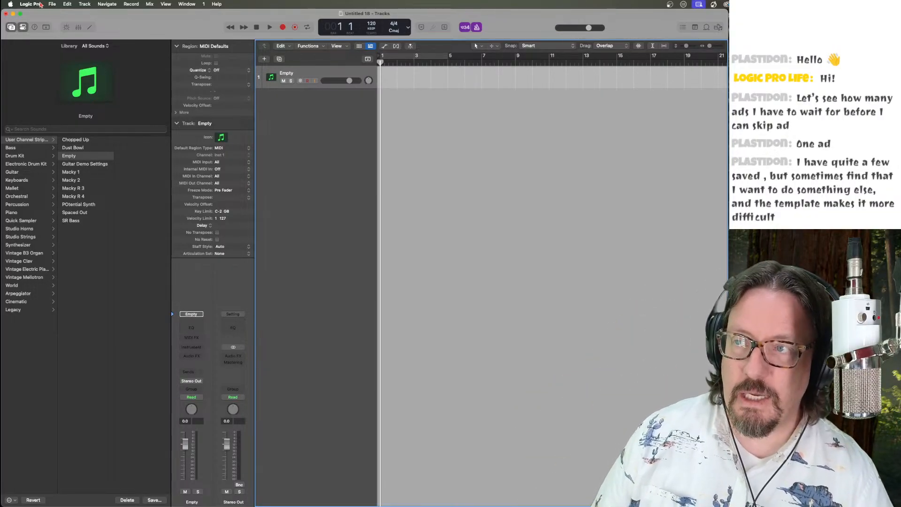
# Open the application's general settings and examine the Project Handling and Editing options.
pyautogui.click(38, 5)
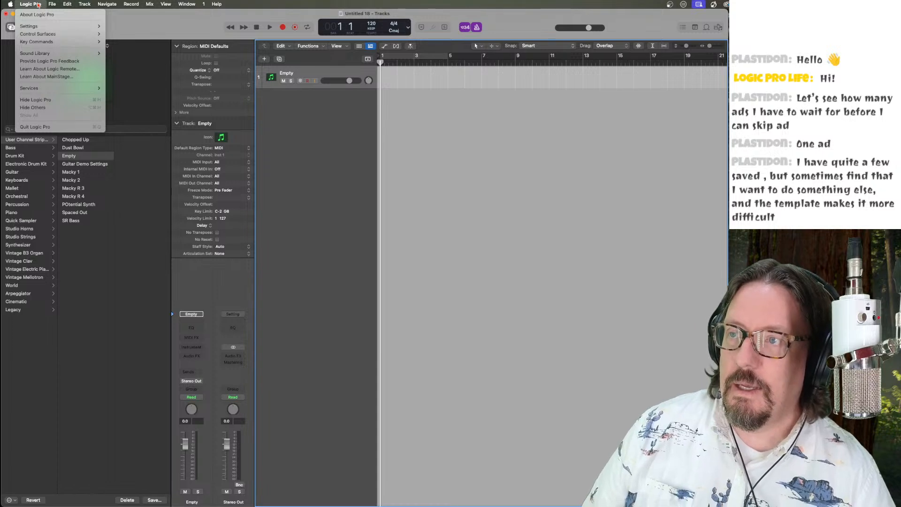
pyautogui.moveTo(90, 26)
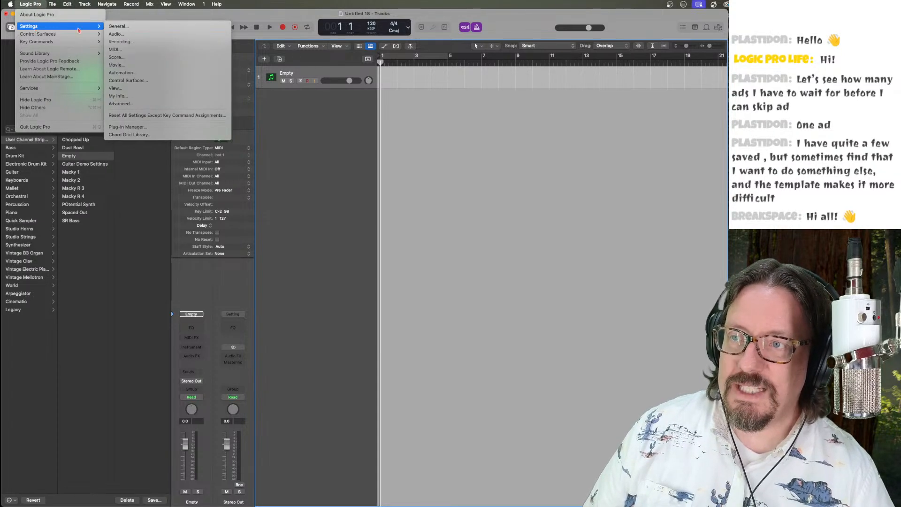
pyautogui.click(131, 26)
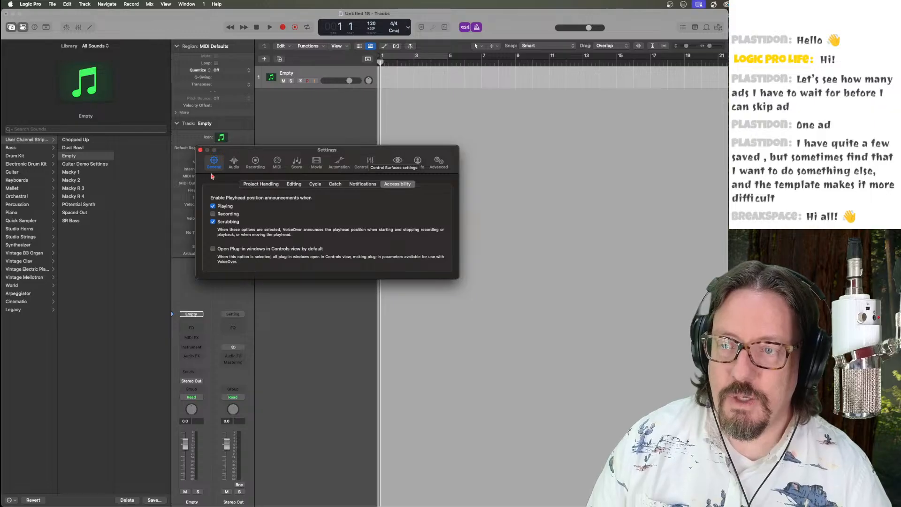
pyautogui.click(258, 184)
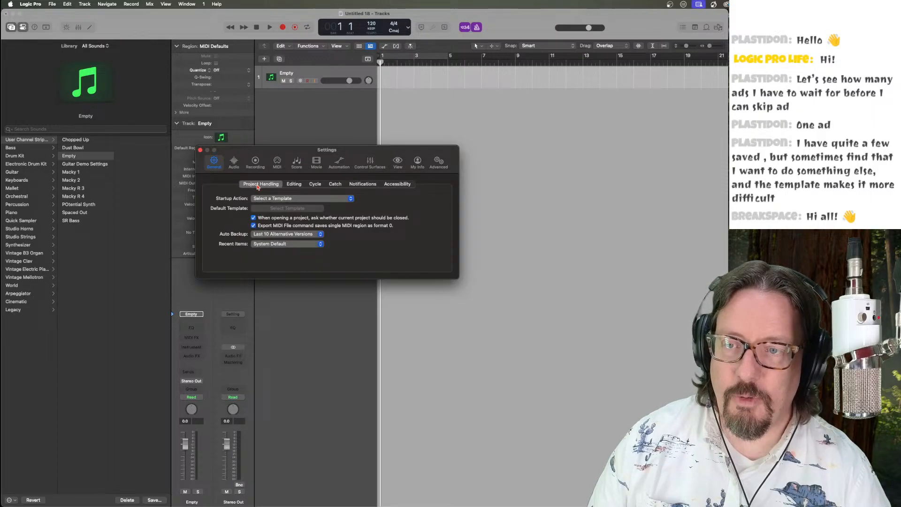
pyautogui.click(300, 188)
# Look through the Audio, Recording, MIDI, Score, Movie, Automation, Control Surfaces, View, My Info and Advanced application settings.
pyautogui.click(232, 162)
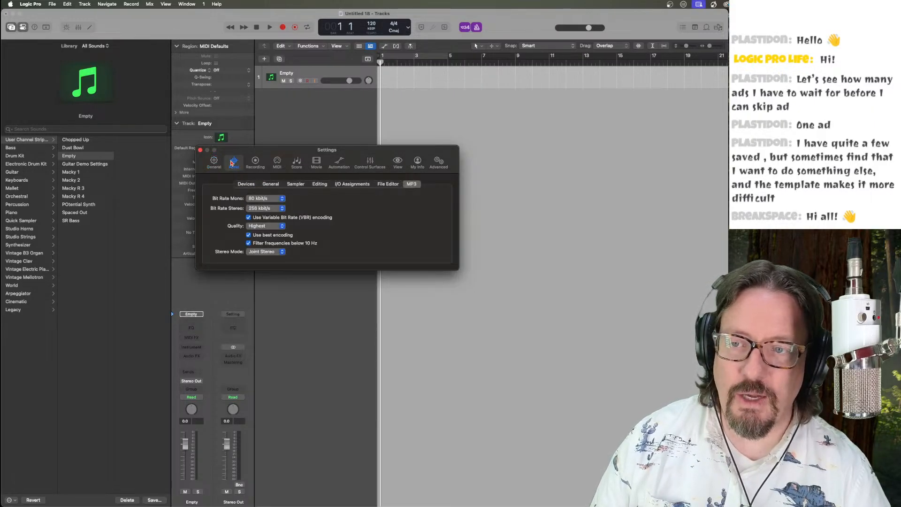
pyautogui.click(255, 162)
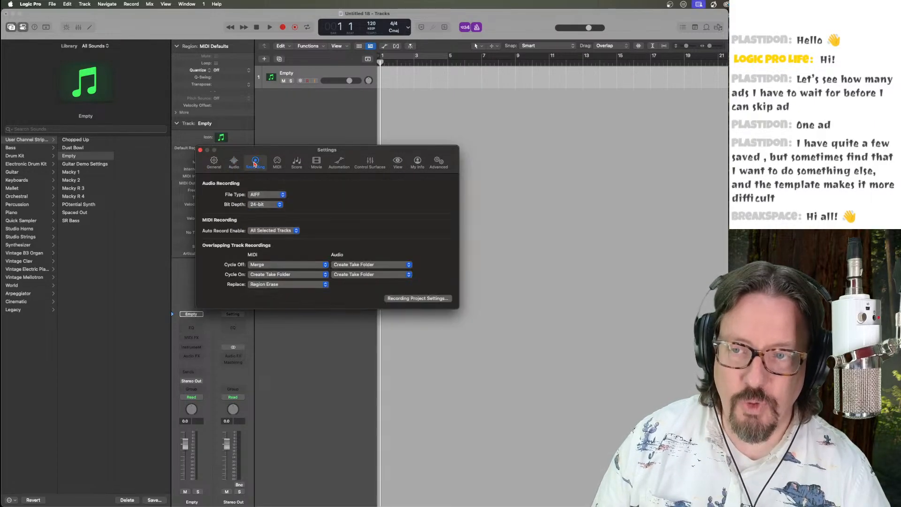
pyautogui.click(282, 163)
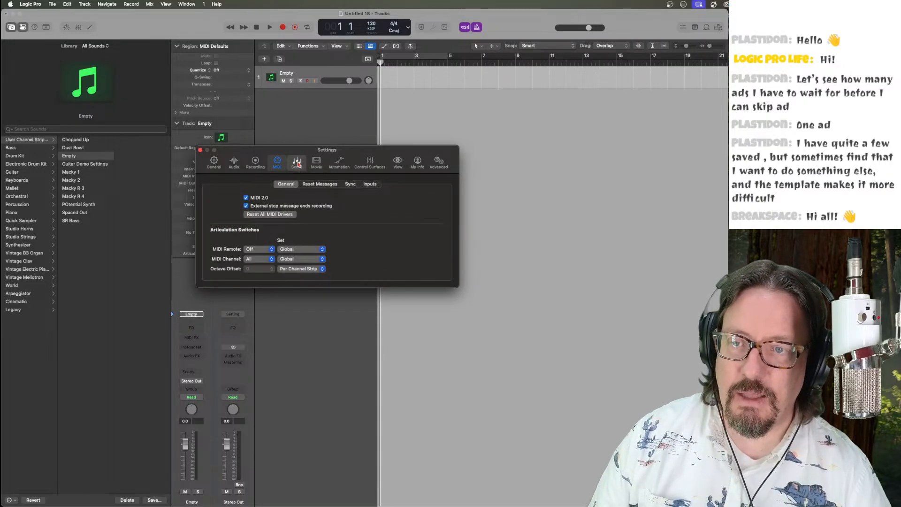
pyautogui.click(304, 163)
pyautogui.click(317, 162)
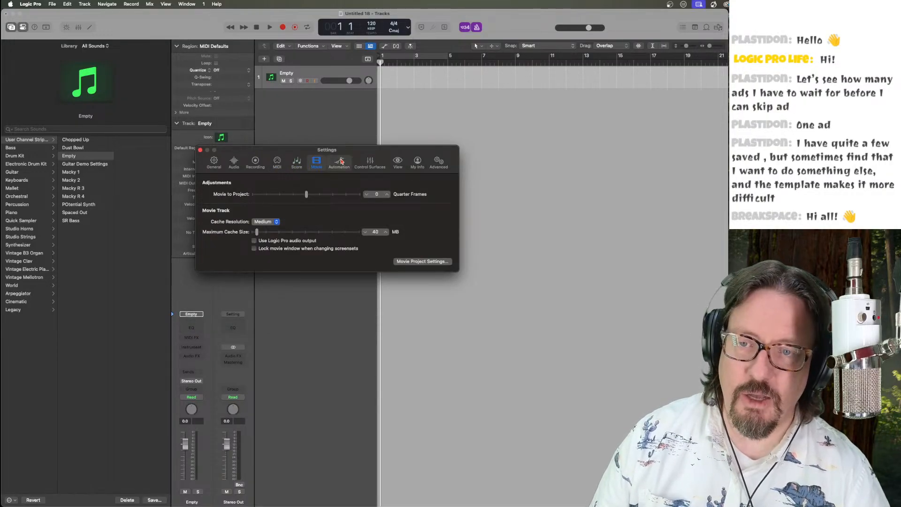
pyautogui.click(339, 162)
pyautogui.click(364, 162)
pyautogui.click(397, 163)
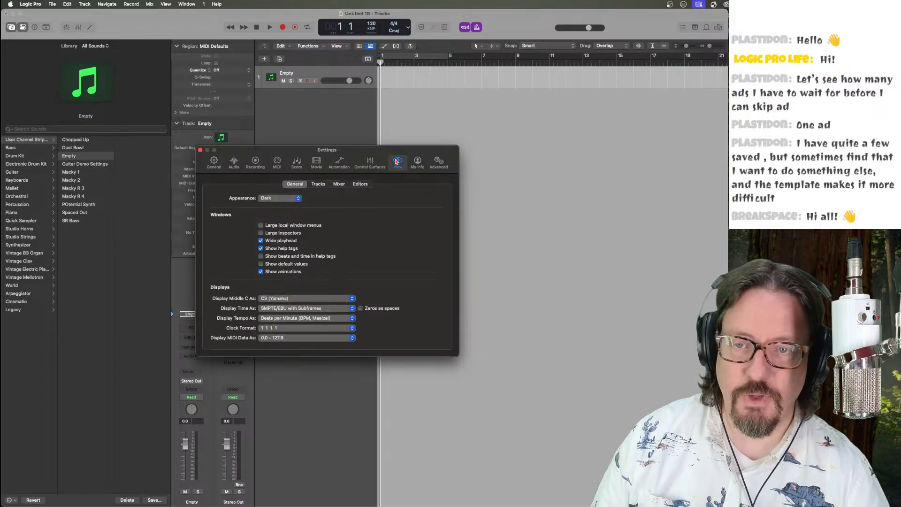
pyautogui.click(417, 162)
pyautogui.click(438, 162)
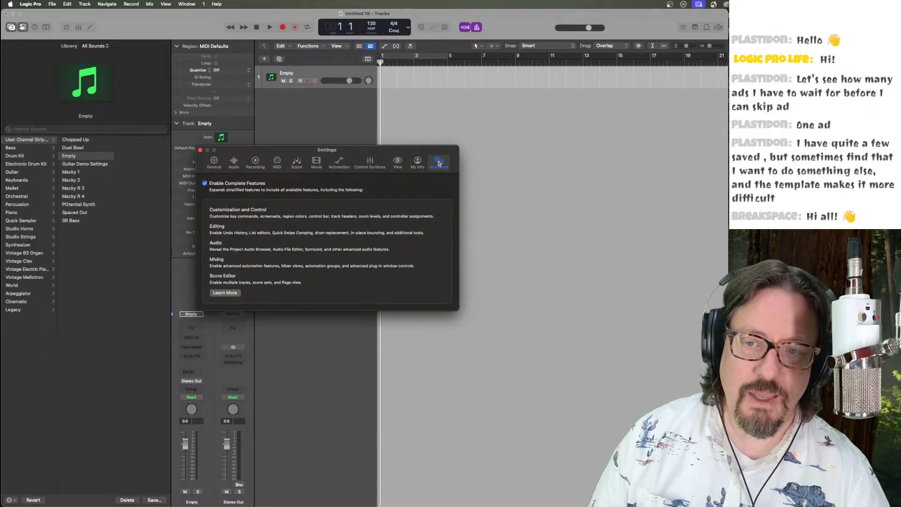
# Review the Project Handling settings and the Cycle On choices for overlapping MIDI recordings, and close the application settings.
pyautogui.click(216, 163)
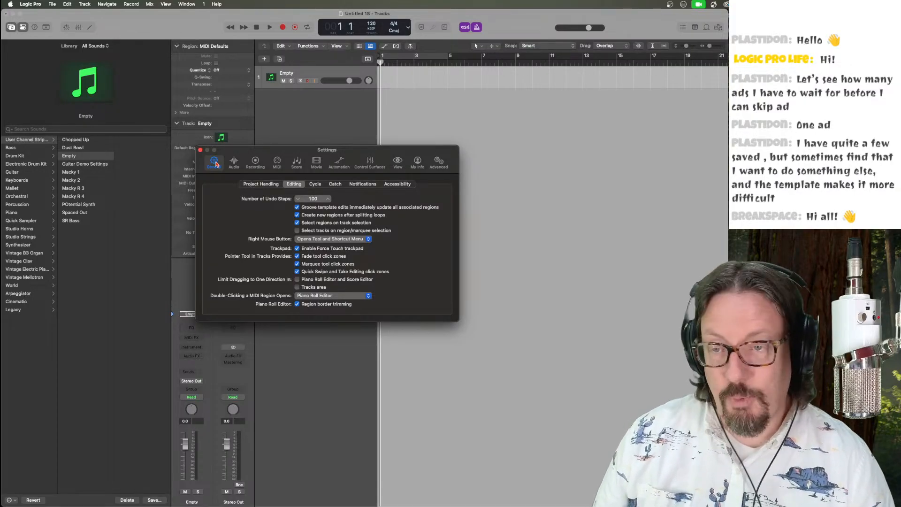
pyautogui.click(266, 184)
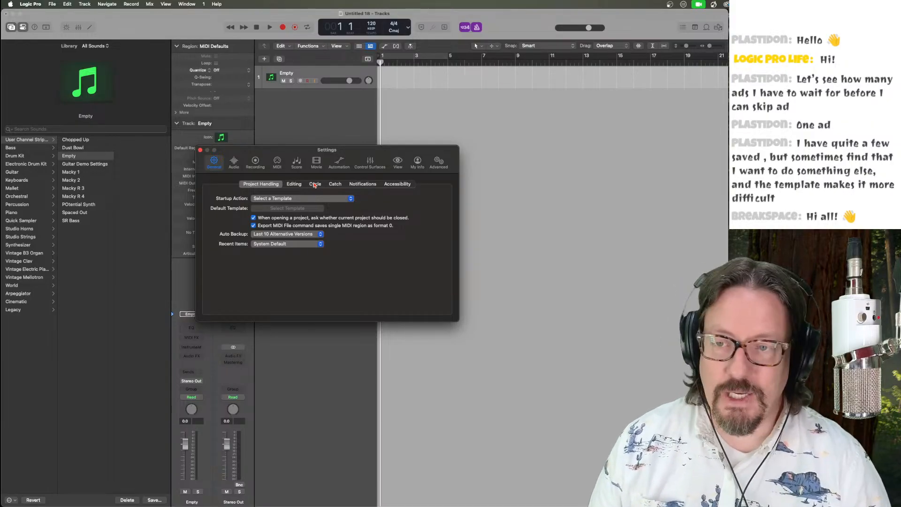
pyautogui.click(256, 162)
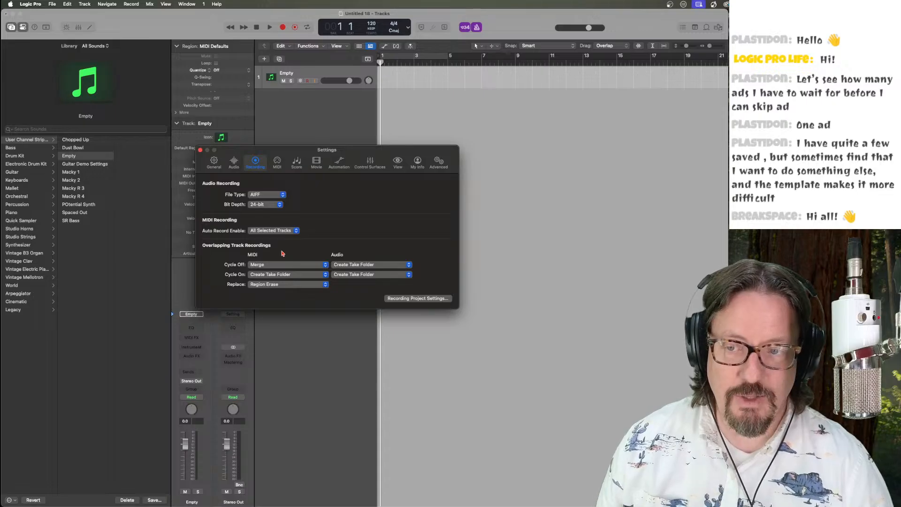
pyautogui.click(271, 275)
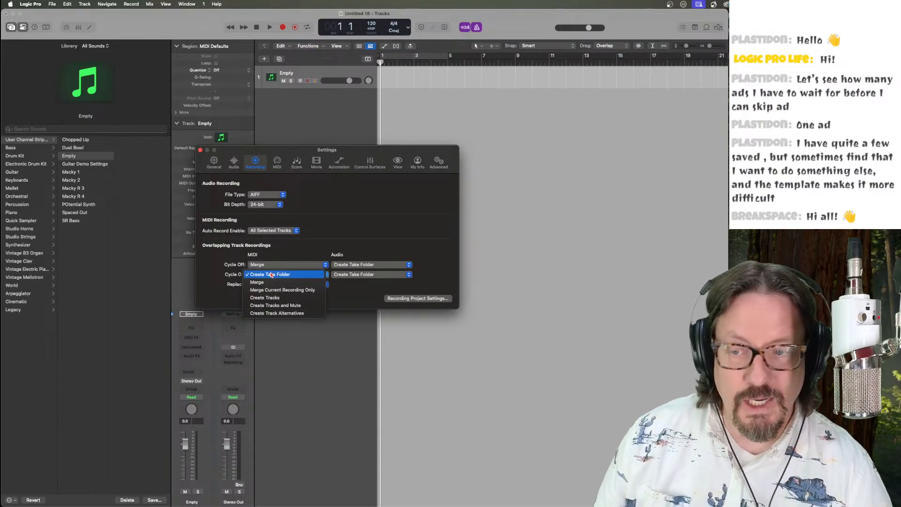
pyautogui.click(289, 253)
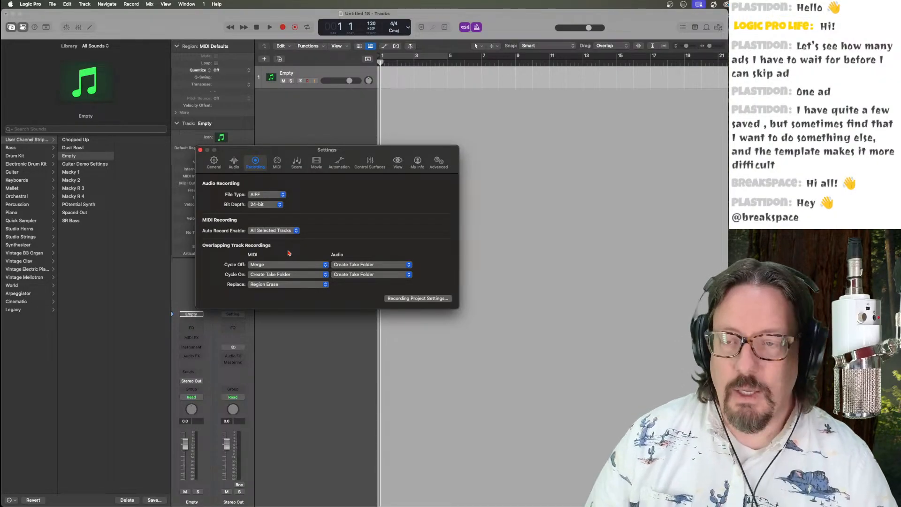
pyautogui.click(200, 150)
# Open the current project's settings and examine the General, Audio, Recording and Smart Tempo options.
pyautogui.click(52, 4)
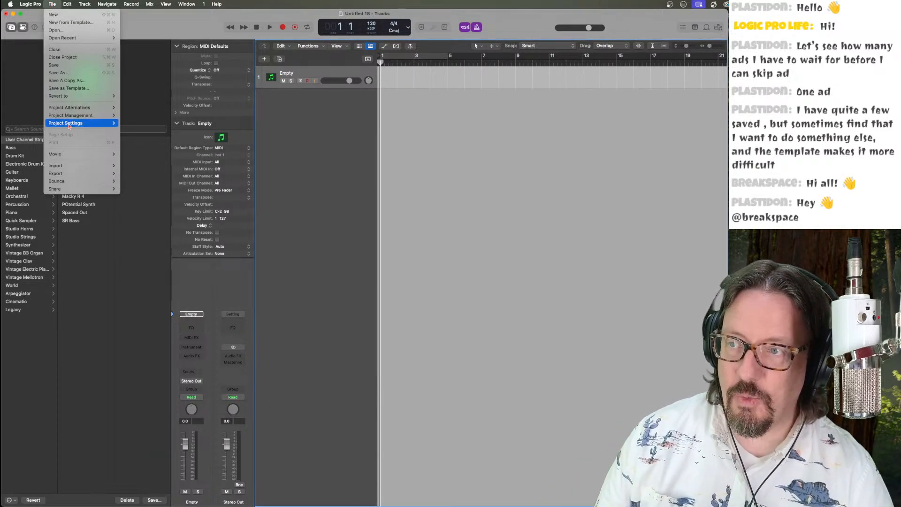
pyautogui.moveTo(69, 126)
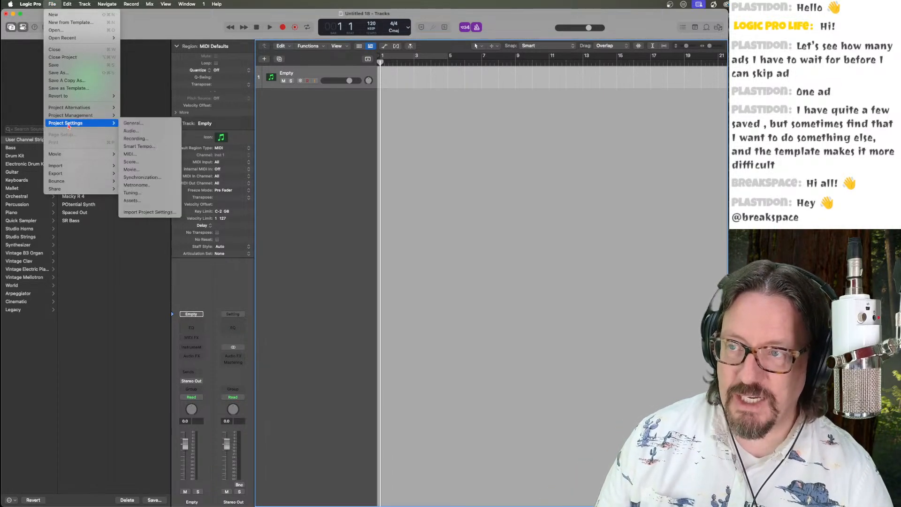
pyautogui.click(134, 124)
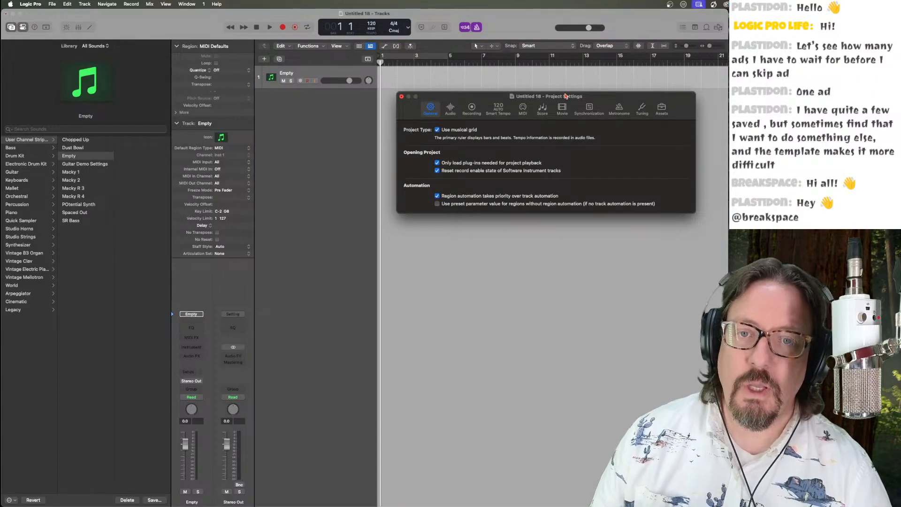
pyautogui.moveTo(565, 97); pyautogui.dragTo(438, 134)
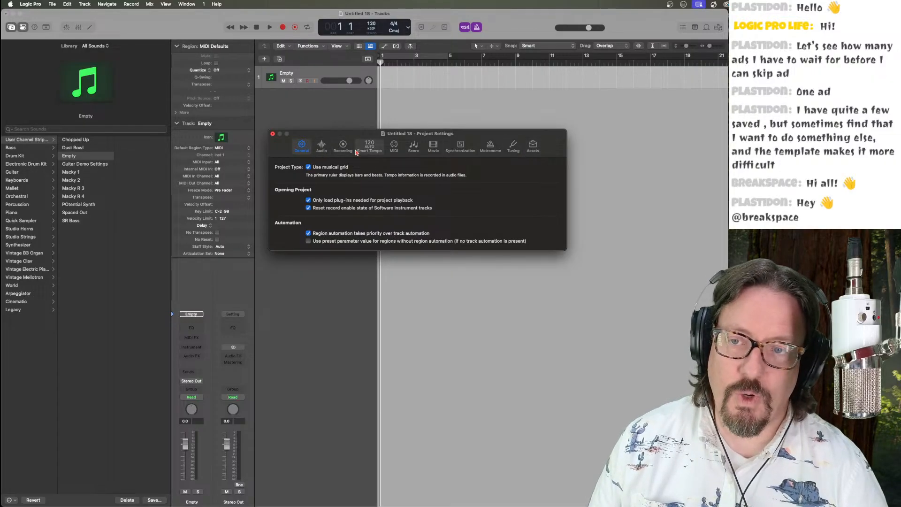
pyautogui.click(322, 146)
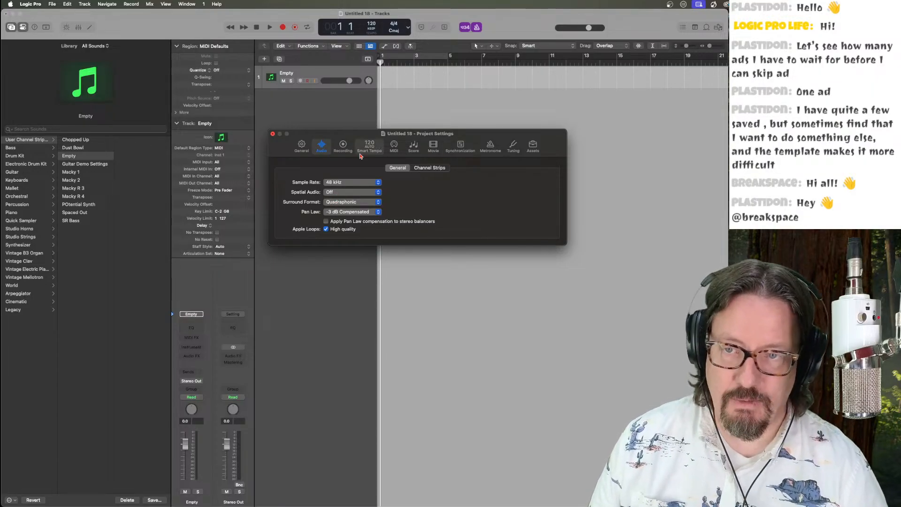
pyautogui.click(342, 147)
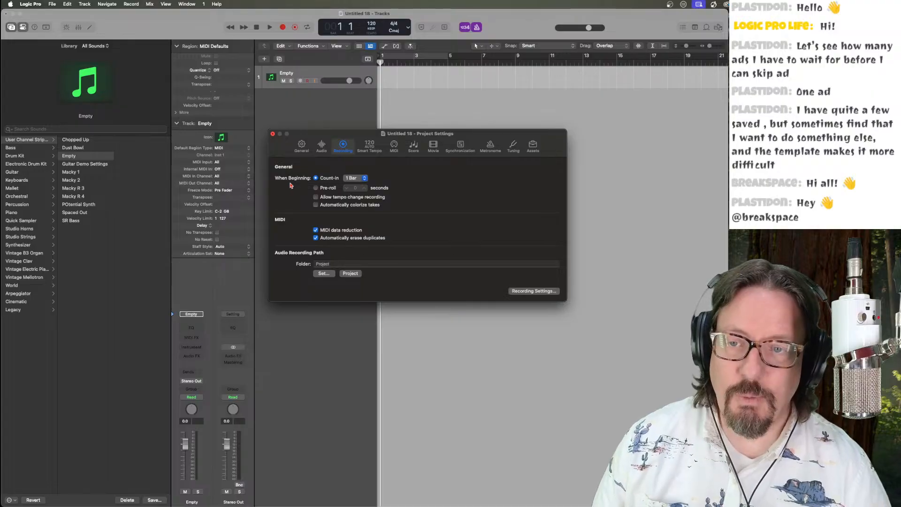
pyautogui.click(369, 148)
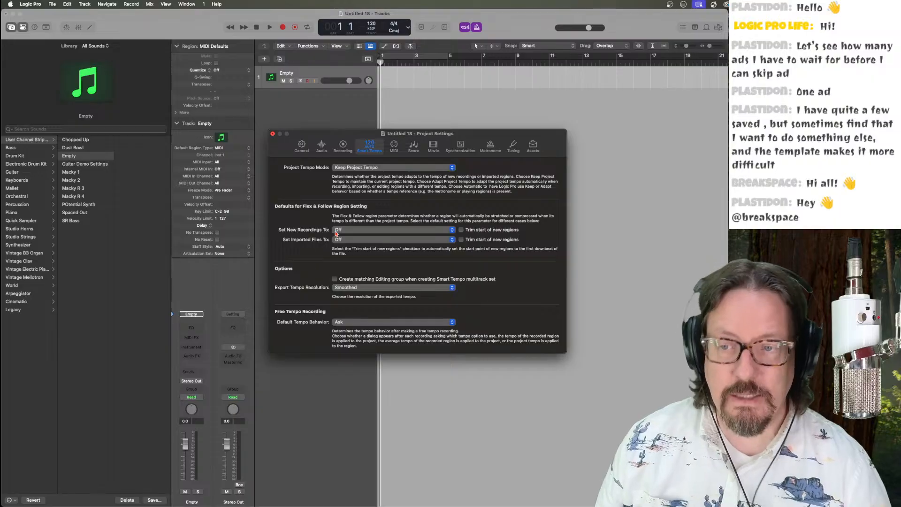
# Look through the MIDI, Score, Movie, Synchronization, Metronome, Tuning and Assets project settings, return to General, and close the project settings.
pyautogui.click(394, 146)
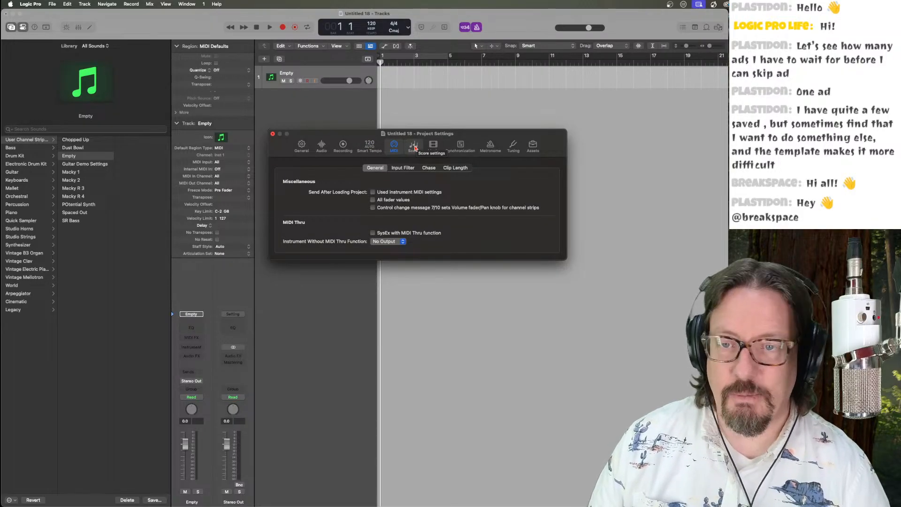
pyautogui.click(414, 147)
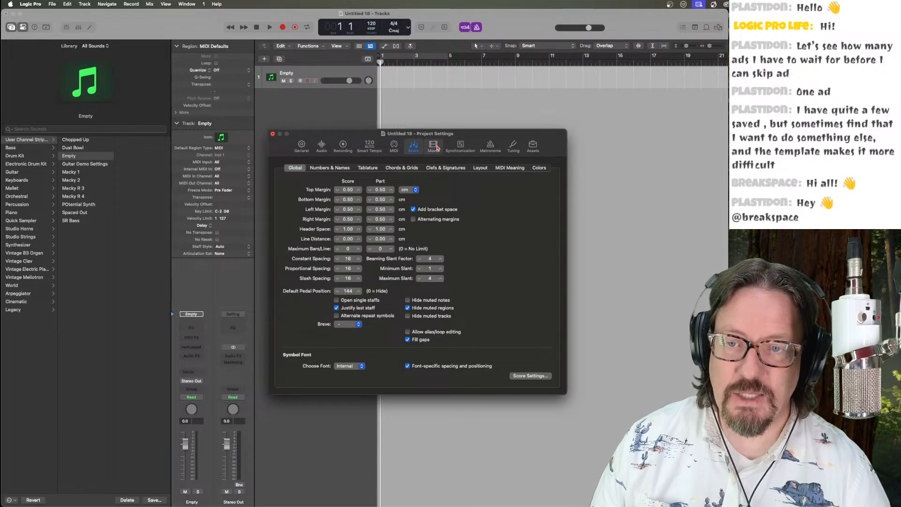
pyautogui.click(438, 148)
pyautogui.click(460, 146)
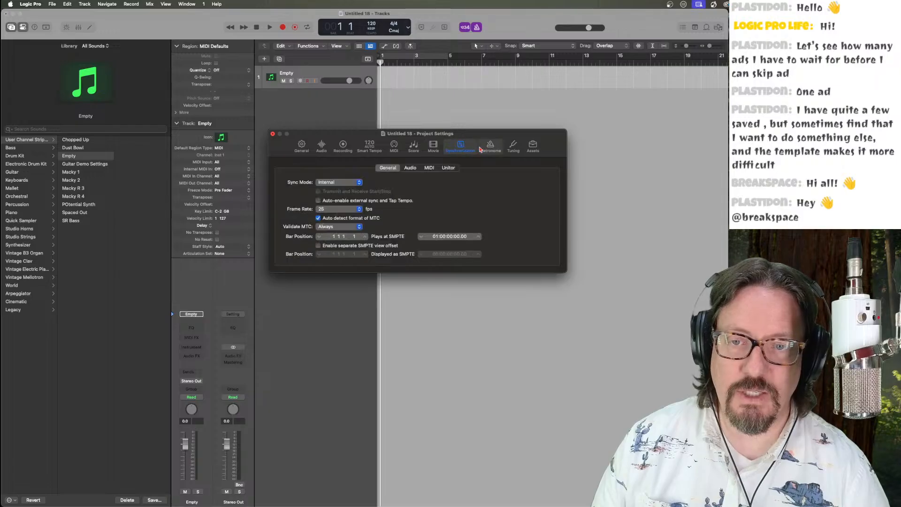
pyautogui.click(490, 146)
pyautogui.click(513, 146)
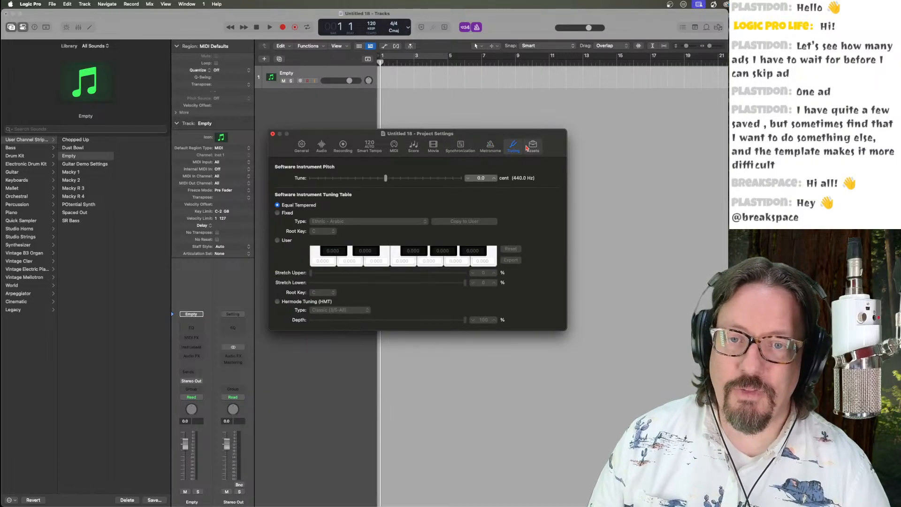
pyautogui.click(533, 147)
pyautogui.click(302, 146)
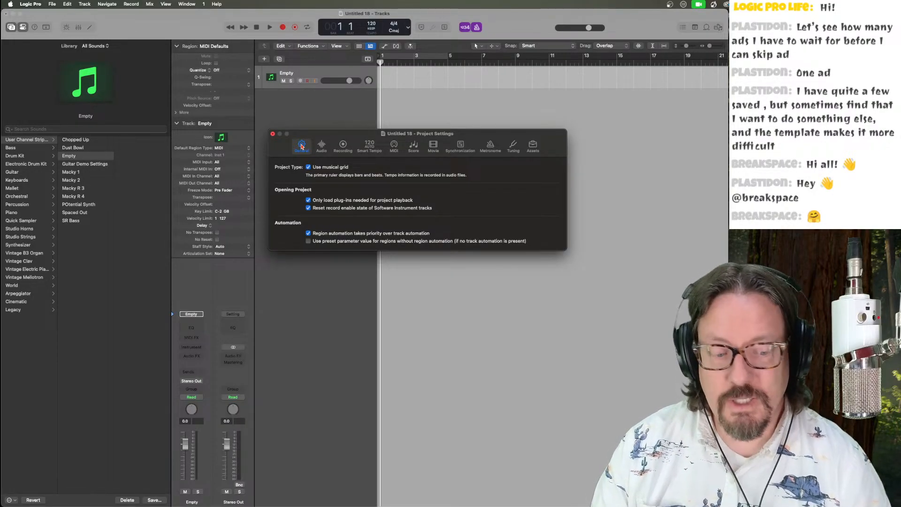
pyautogui.click(273, 134)
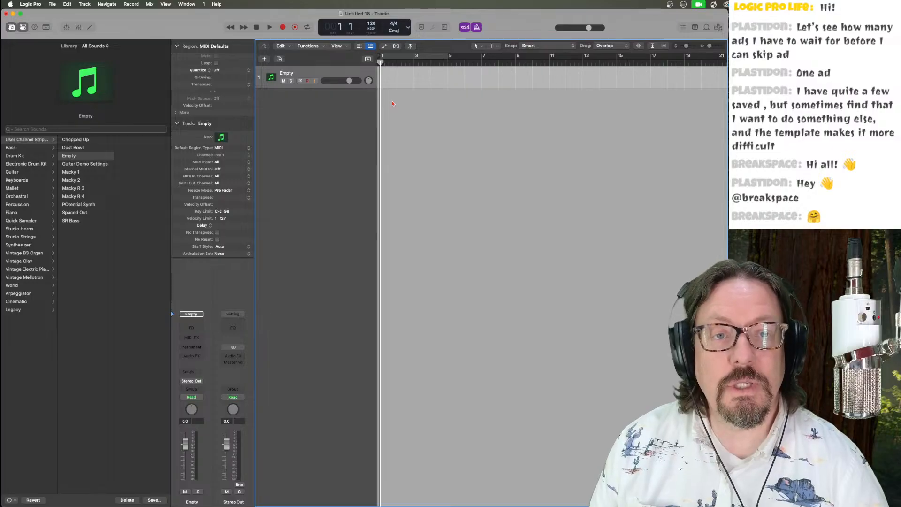
# Look at the project notes and Loop Browser, and browse all files to the Logic folder inside Music.
pyautogui.click(695, 28)
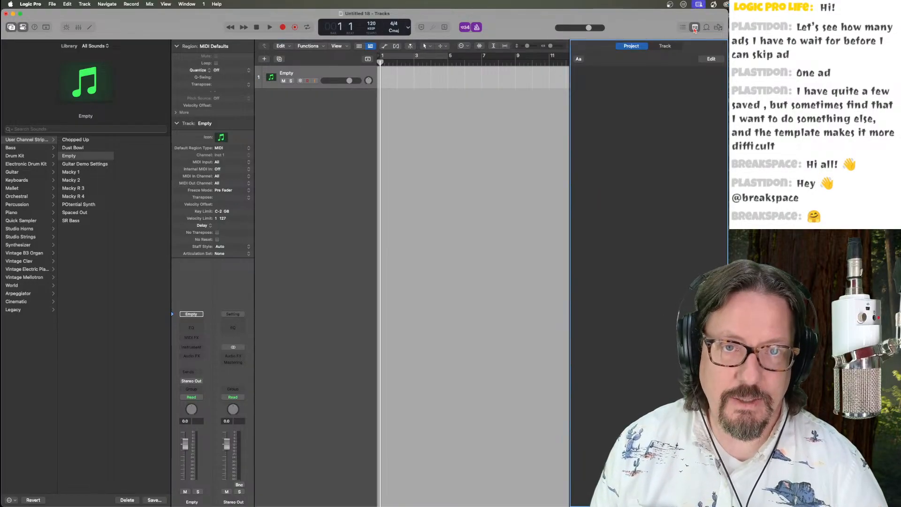
pyautogui.click(707, 28)
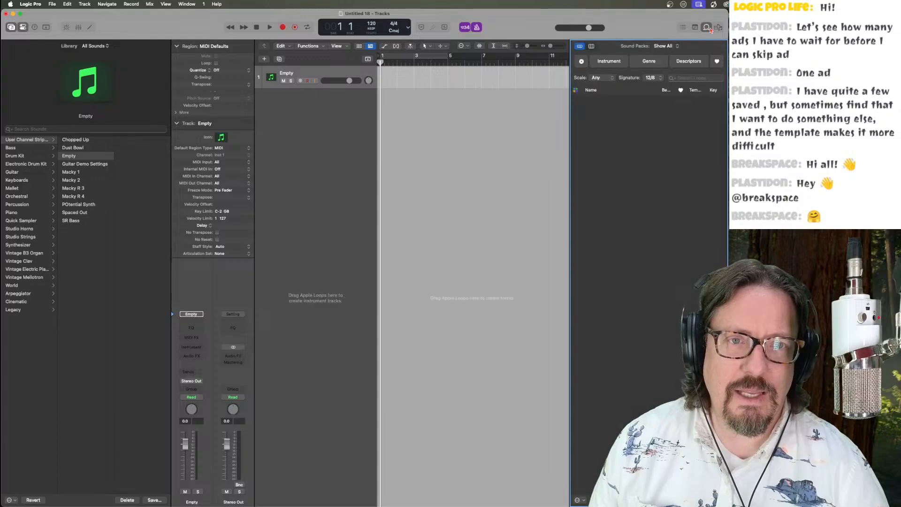
pyautogui.click(718, 29)
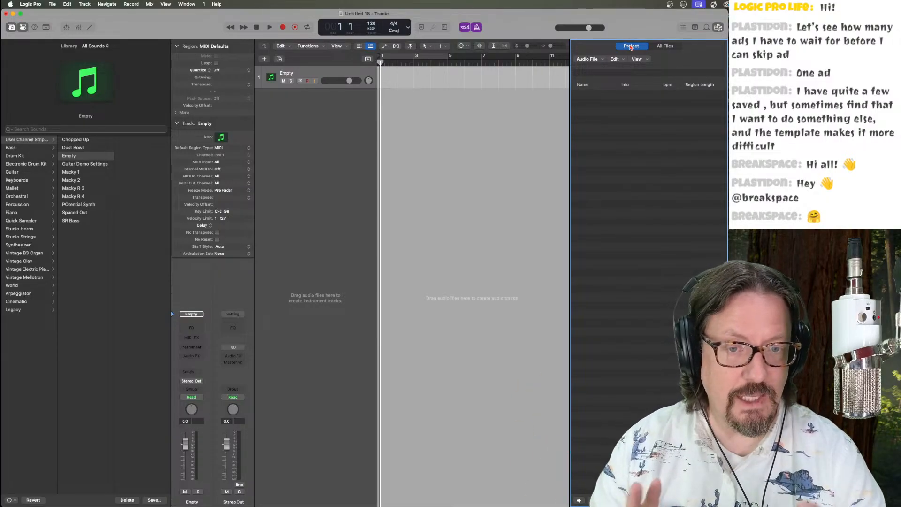
pyautogui.click(671, 49)
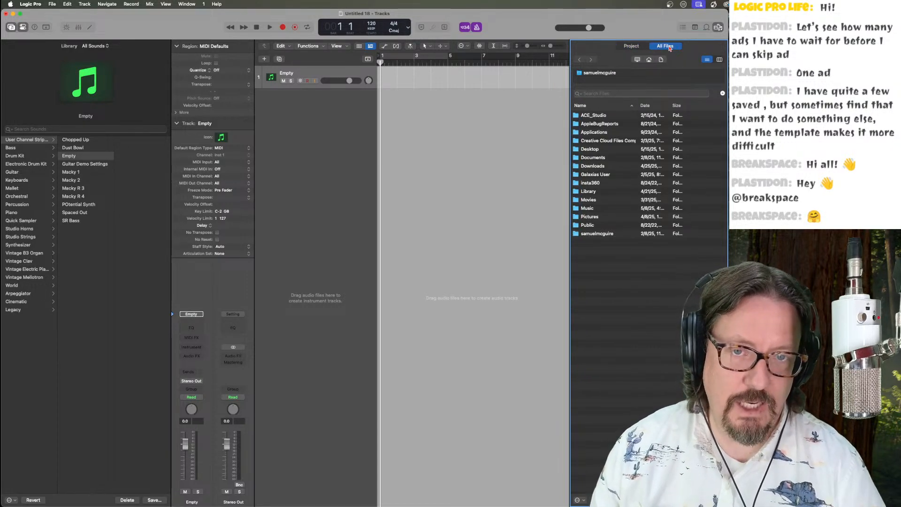
pyautogui.doubleClick(587, 209)
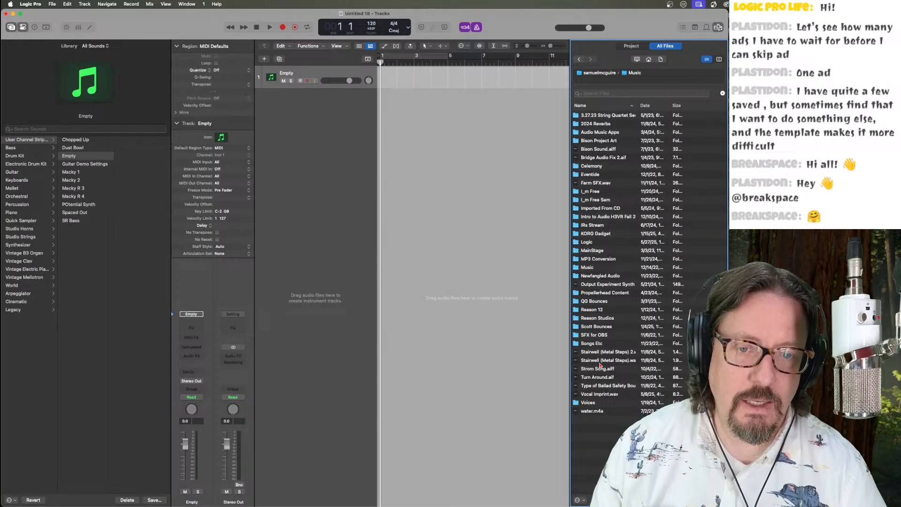
pyautogui.doubleClick(587, 241)
# Find the Songnight 46 project in the Logic folder and open its list of importable tracks.
pyautogui.scroll(-15, 587, 241)
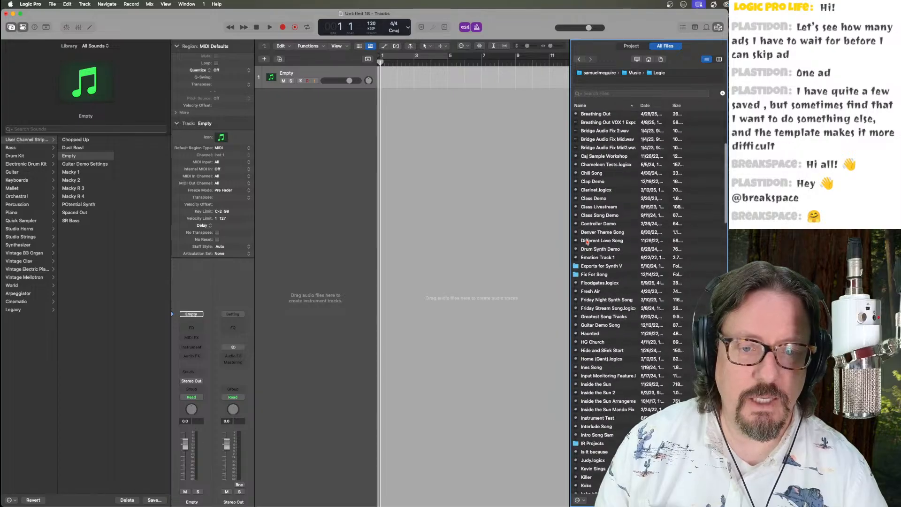
pyautogui.scroll(-12, 586, 242)
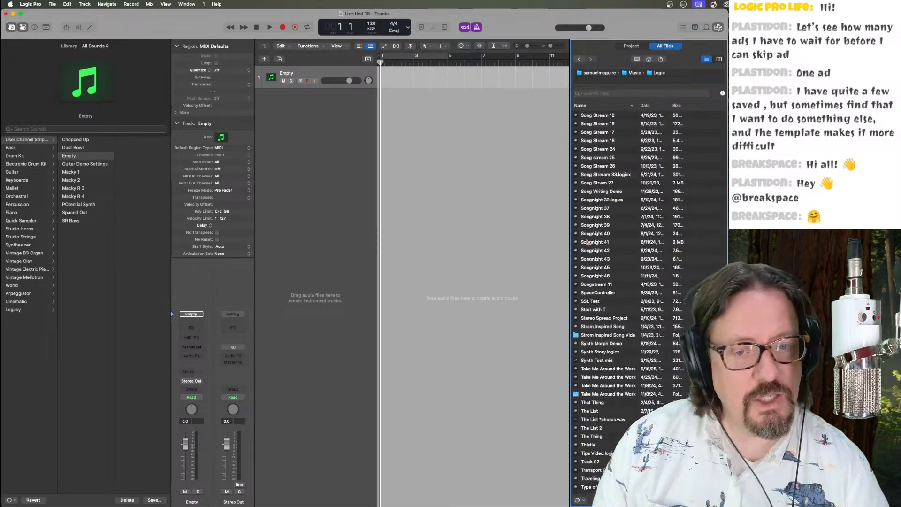
pyautogui.scroll(-1, 587, 241)
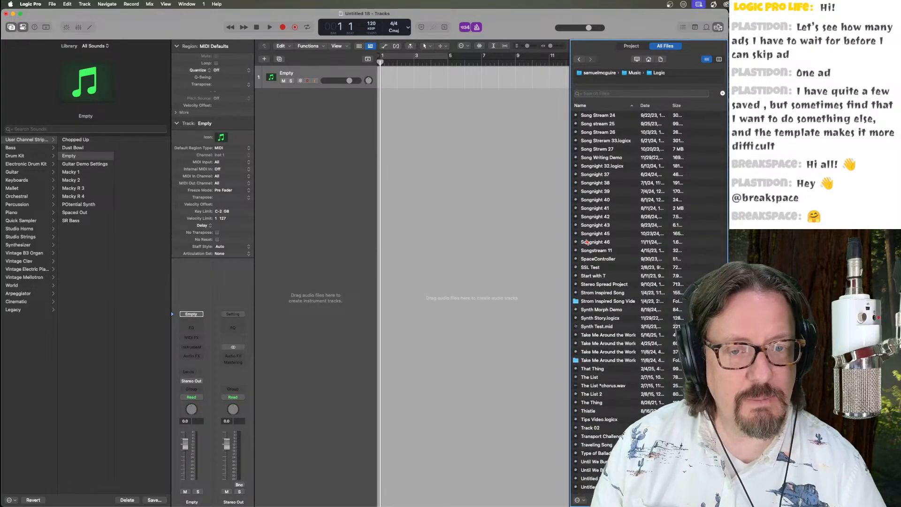
pyautogui.click(594, 242)
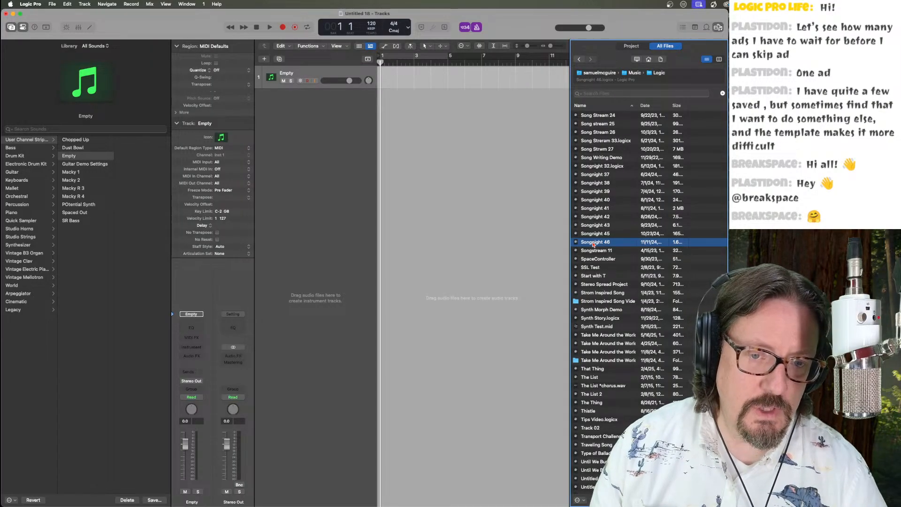
pyautogui.doubleClick(594, 242)
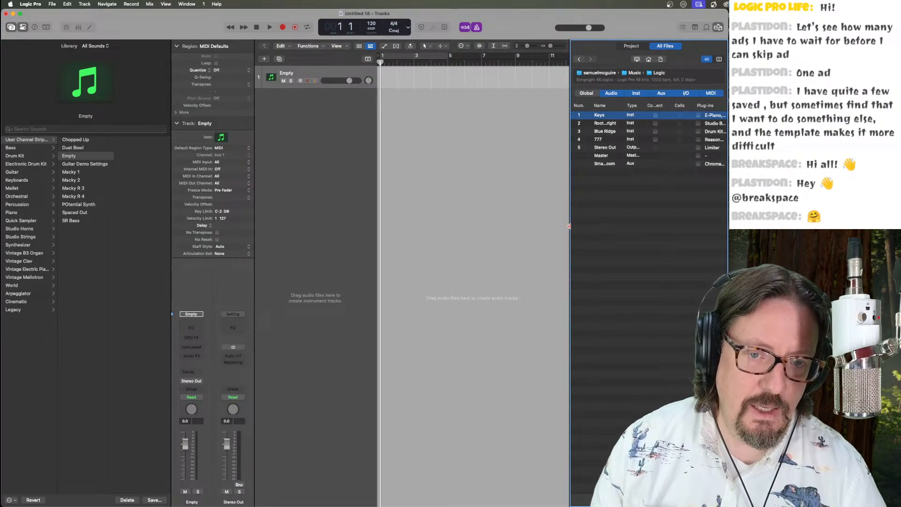
# Widen the file browser and examine the importable tracks and the data columns available for the Keys track.
pyautogui.moveTo(569, 227); pyautogui.dragTo(378, 248)
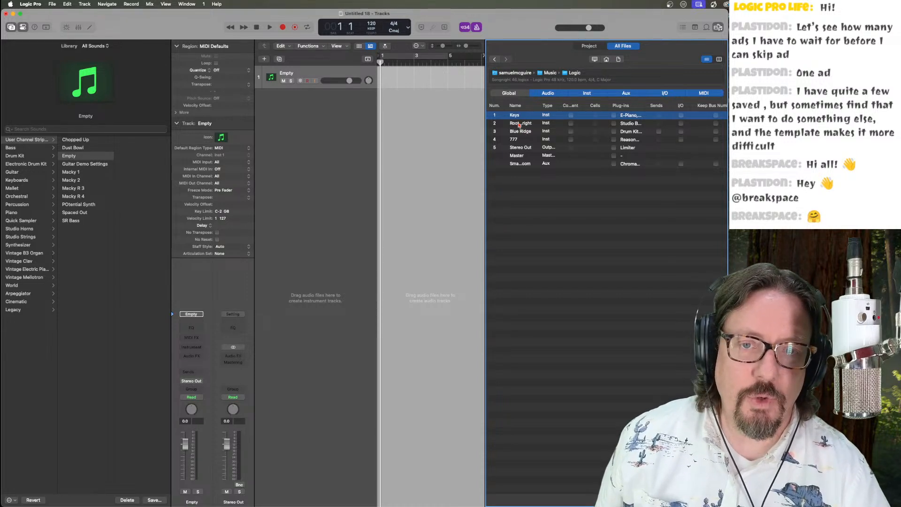
pyautogui.keyDown('shift'); pyautogui.click(519, 163); pyautogui.keyUp('shift')
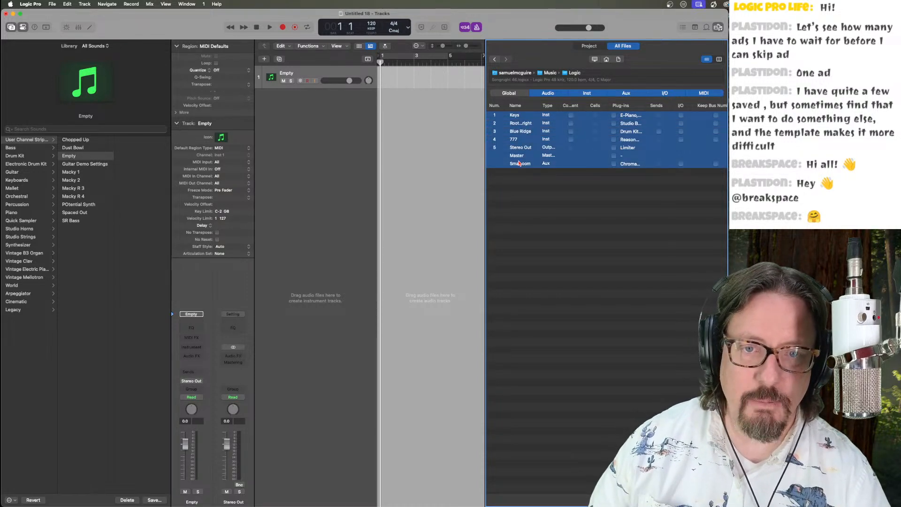
pyautogui.click(519, 116)
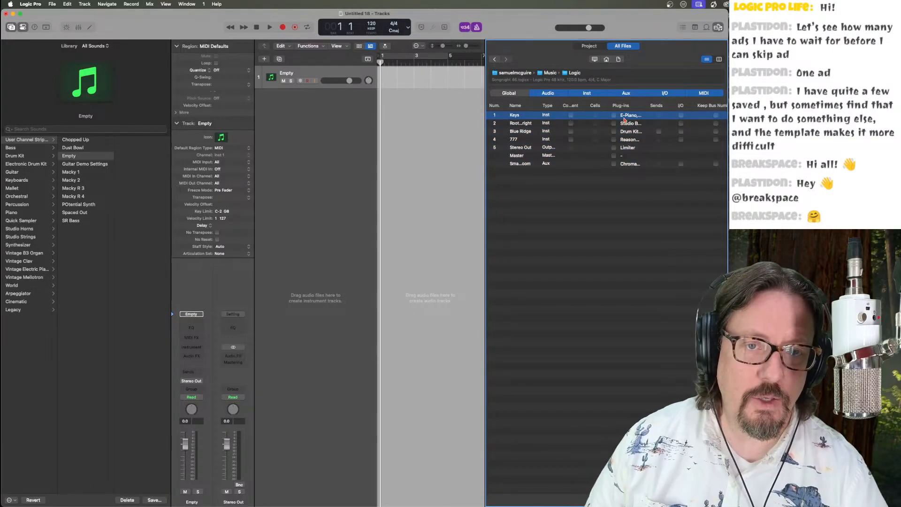
pyautogui.hscroll(1, 626, 120)
pyautogui.hscroll(4, 625, 120)
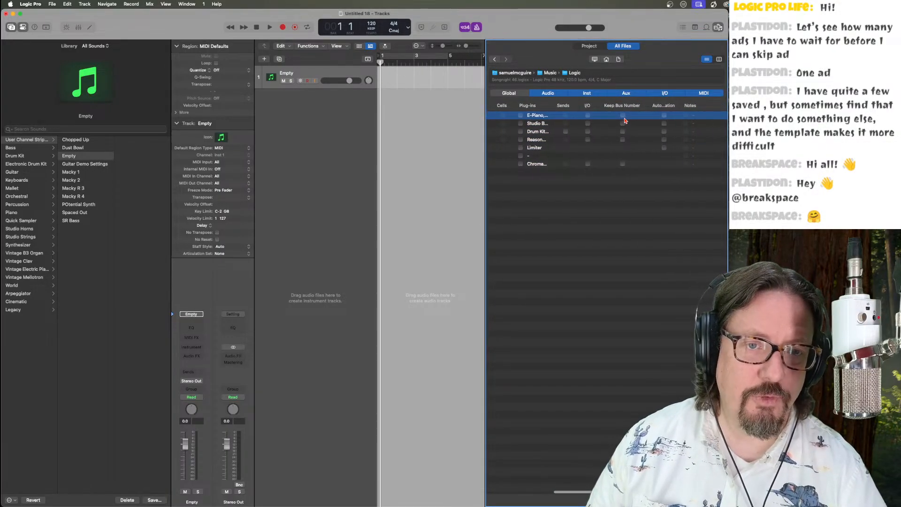
pyautogui.hscroll(-5, 625, 120)
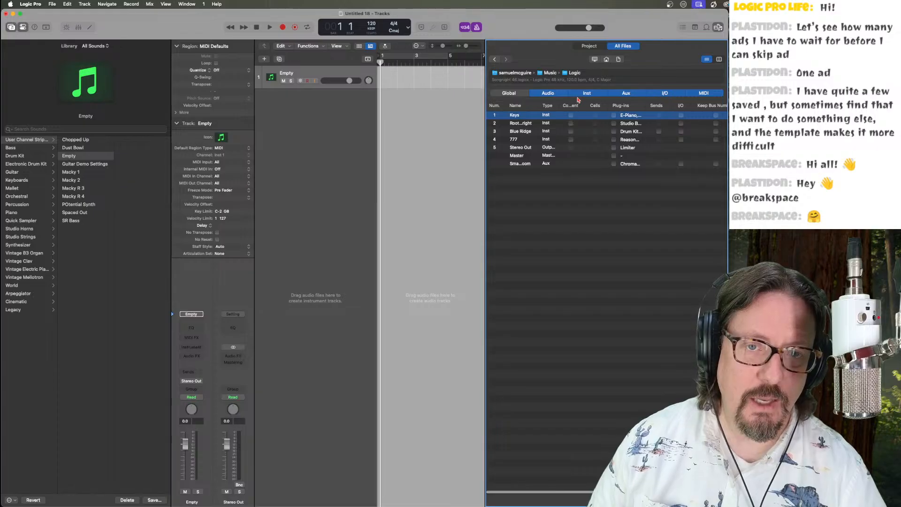
# Widen the Content column and mark the Keys track's plug-ins for import, reviewing its I/O, bus number and automation options.
pyautogui.moveTo(582, 106); pyautogui.dragTo(604, 106)
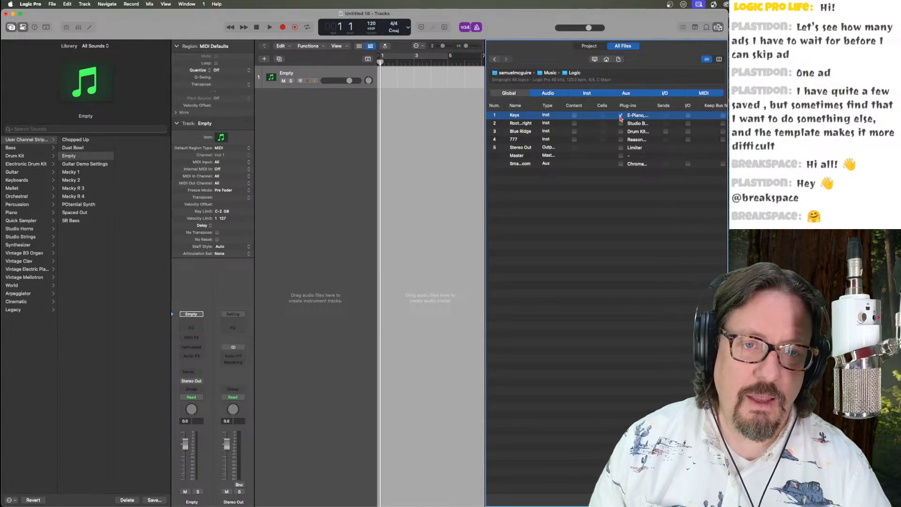
pyautogui.hscroll(3, 620, 118)
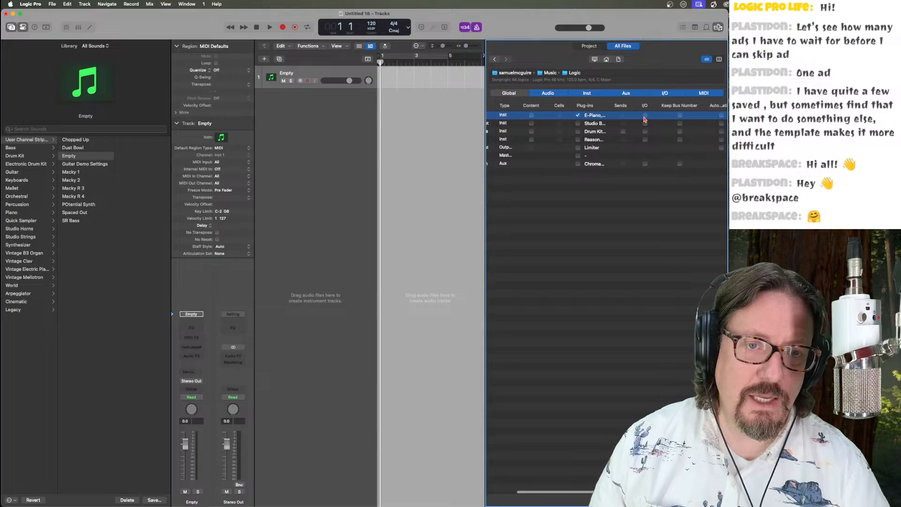
pyautogui.hscroll(2, 634, 112)
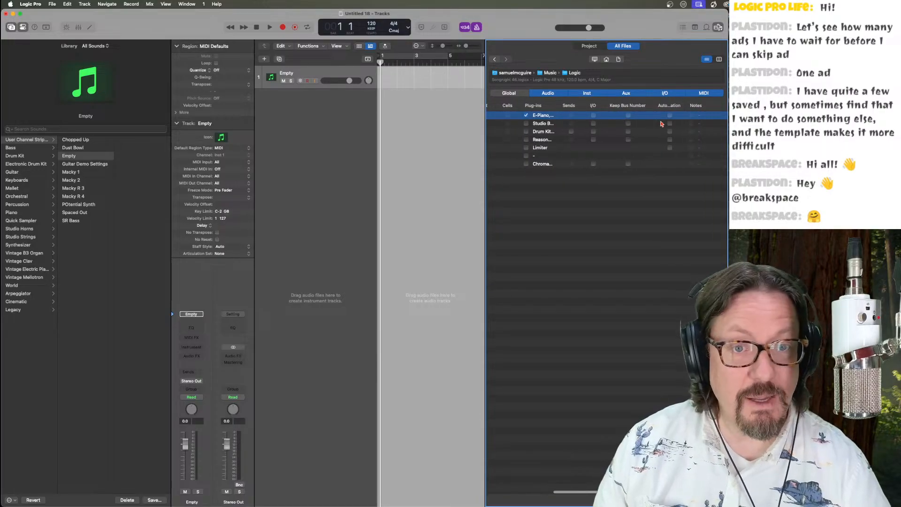
pyautogui.hscroll(-5, 628, 132)
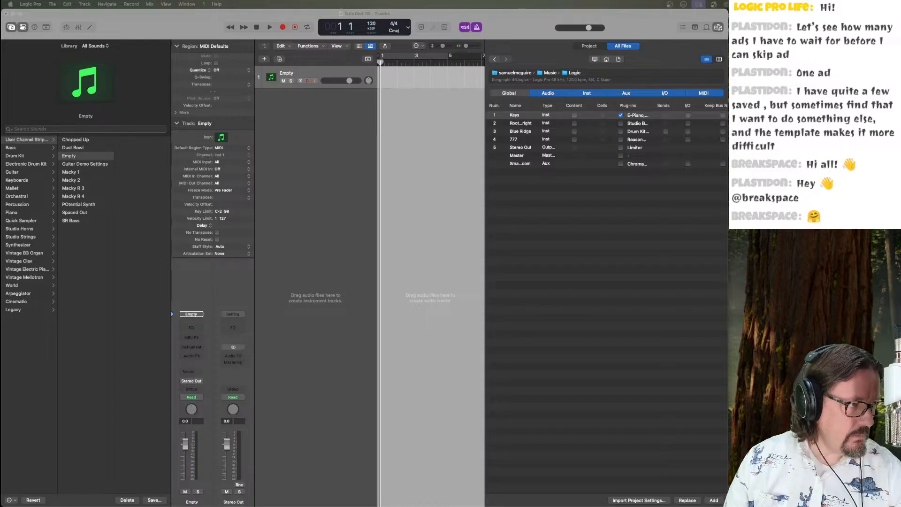
# Review which project settings can be imported from Songnight 46, and cancel without importing any.
pyautogui.click(629, 335)
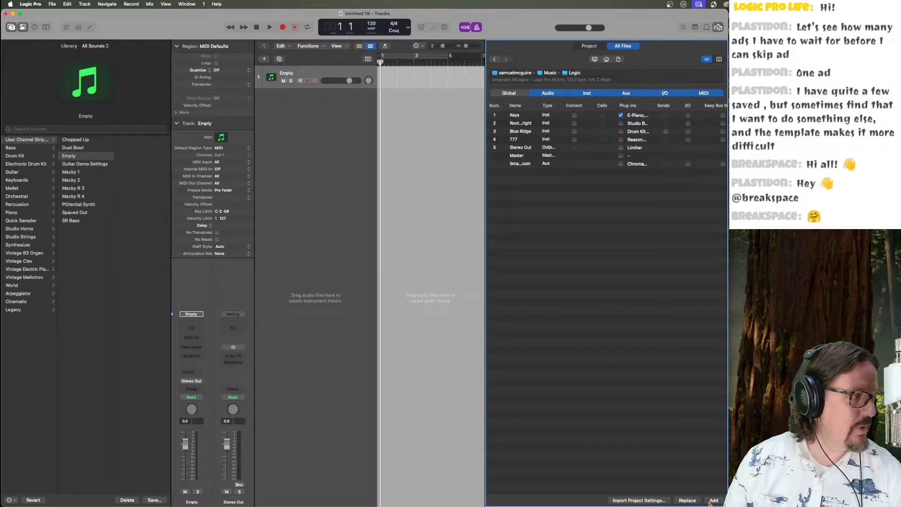
pyautogui.click(647, 502)
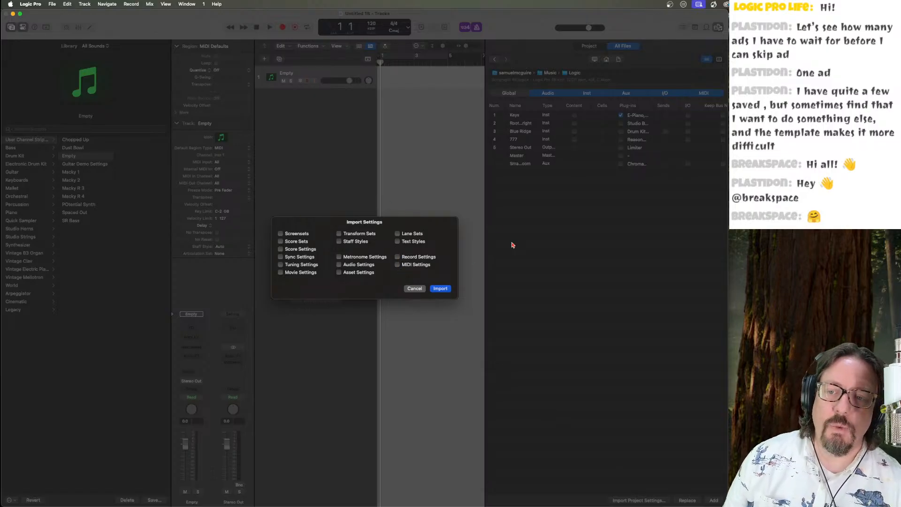
pyautogui.click(415, 289)
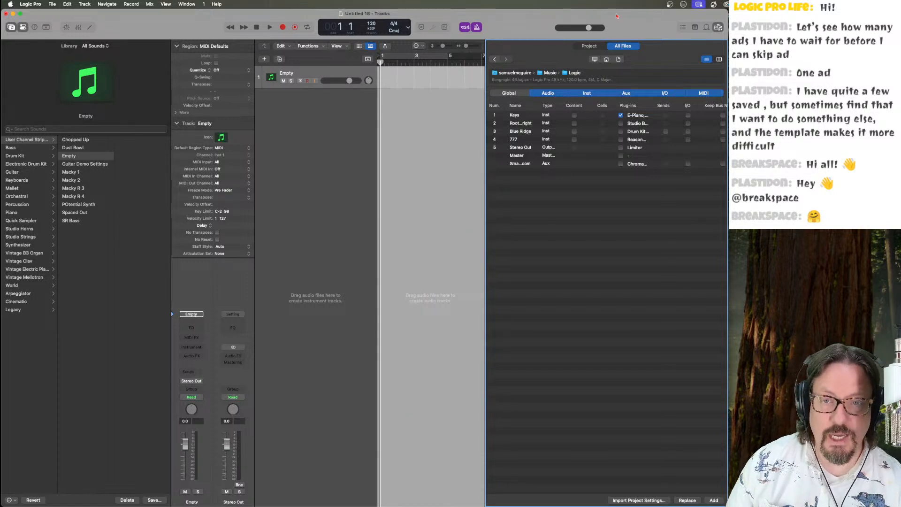
# Close the file browser and save the project as Template Prep File in the Logic folder, organized as a package with audio files copied.
pyautogui.click(720, 27)
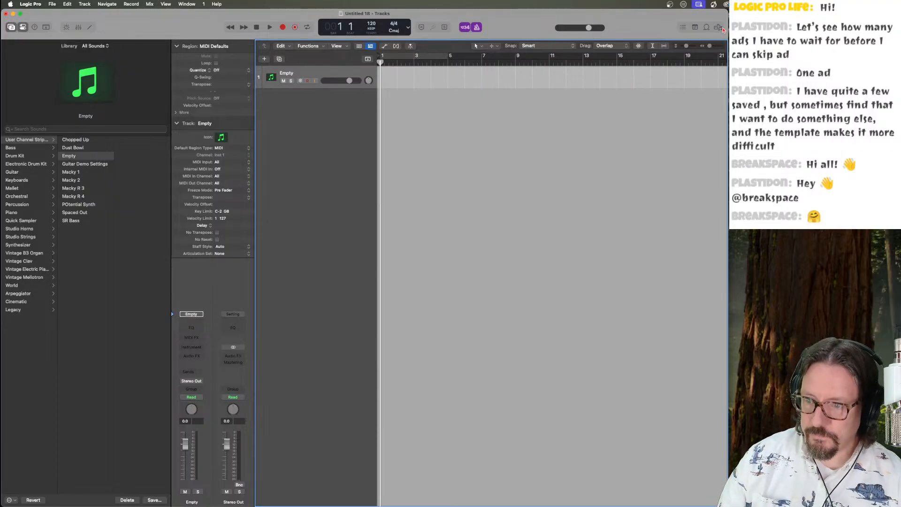
pyautogui.press('super+s')
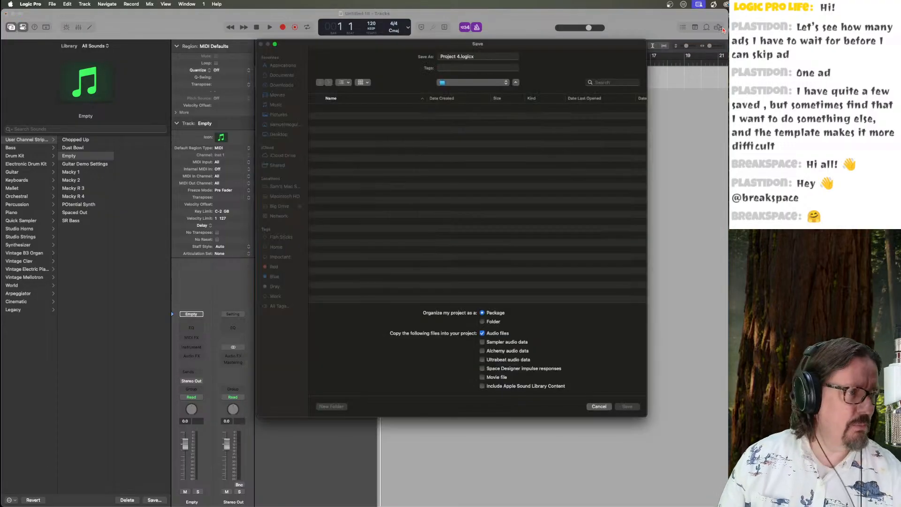
pyautogui.write('Templ')
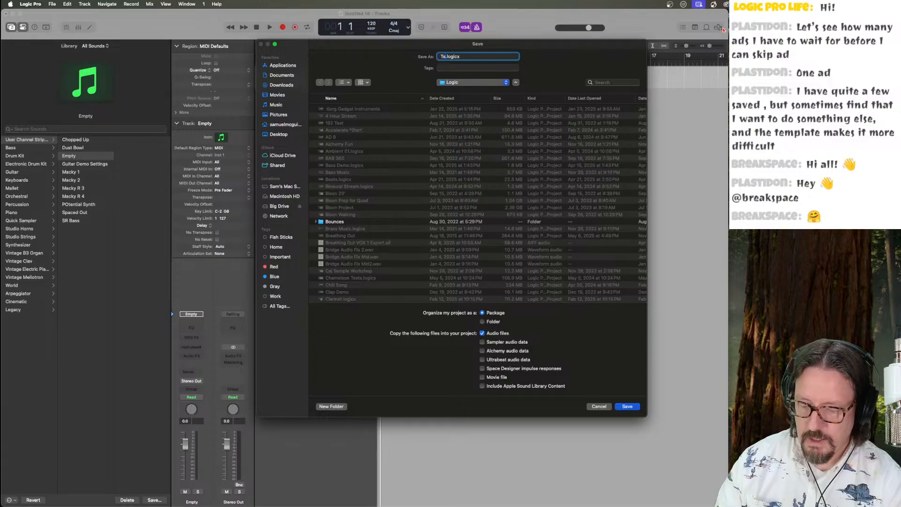
pyautogui.press('BackSpace')
pyautogui.press('BackSpace')
pyautogui.press('BackSpace')
pyautogui.press('BackSpace')
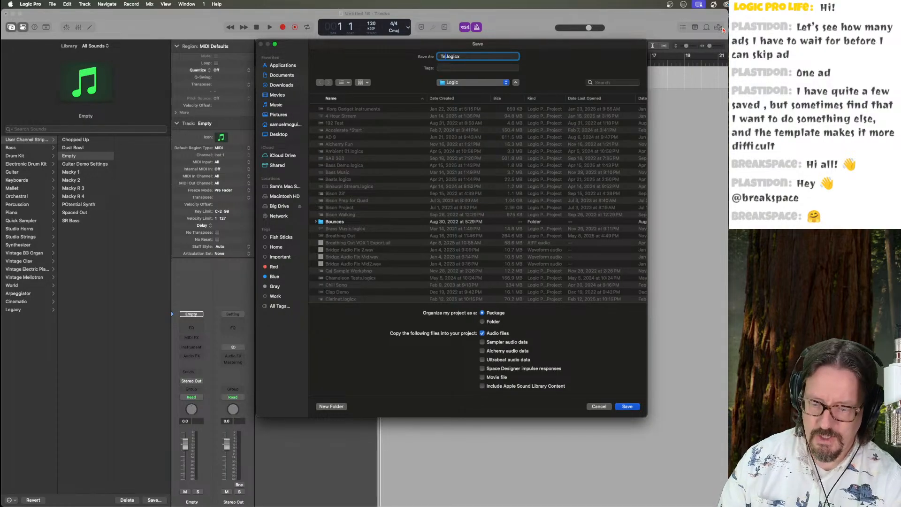
pyautogui.write('emplate')
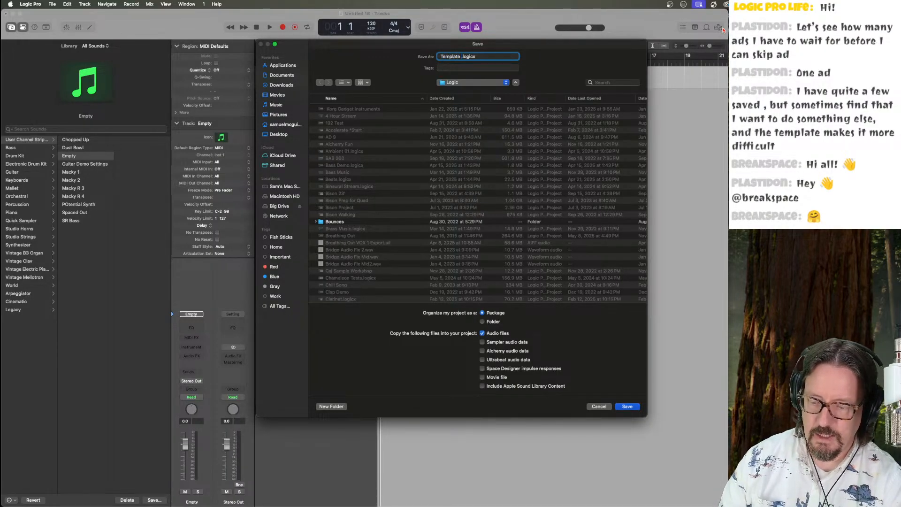
pyautogui.write(' Prep File')
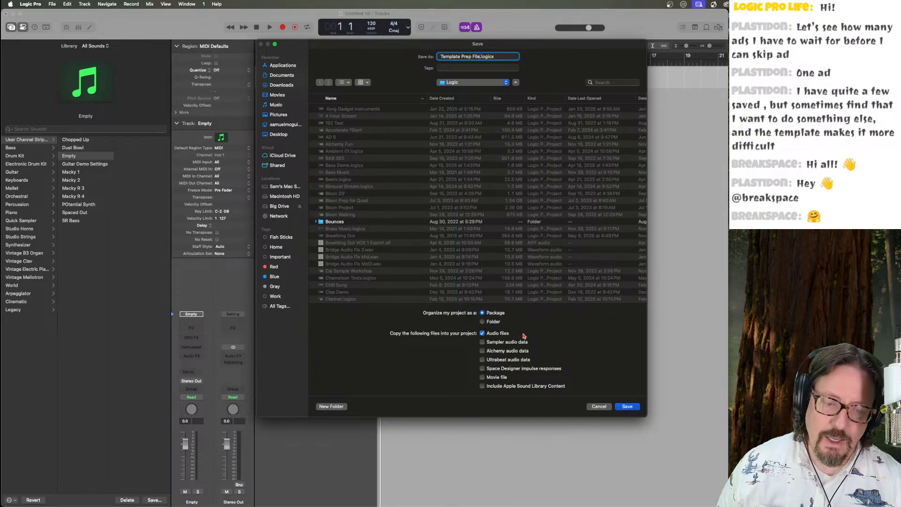
pyautogui.click(627, 407)
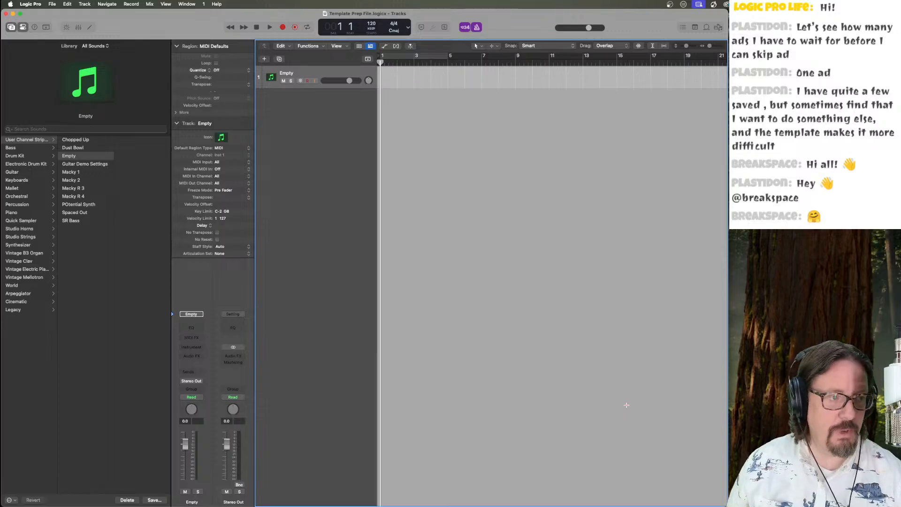
# Show the global tracks and add an eight-bar Intro marker at bar 1 of the arrangement track.
pyautogui.click(368, 60)
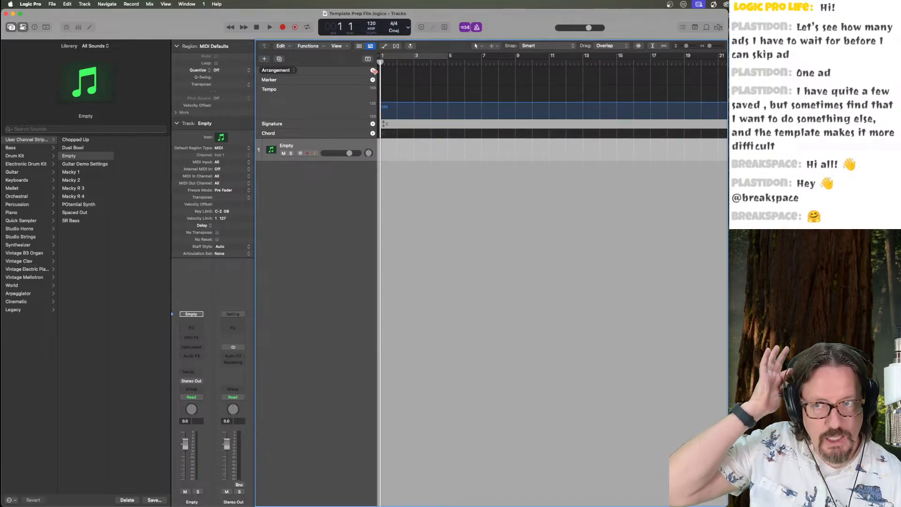
pyautogui.click(373, 70)
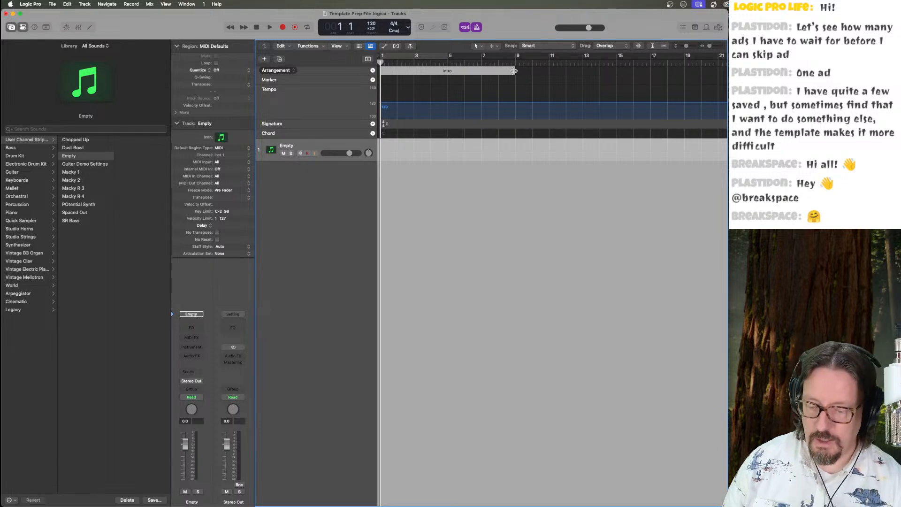
pyautogui.press('super+Left')
pyautogui.press('super+Left')
pyautogui.press('super+Left')
pyautogui.press('super+Left')
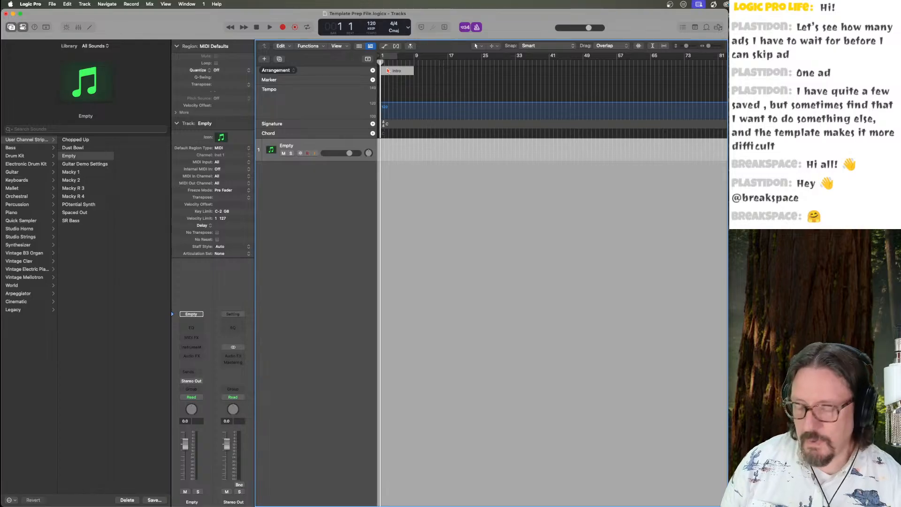
pyautogui.moveTo(386, 70); pyautogui.dragTo(418, 69)
pyautogui.press('super+z')
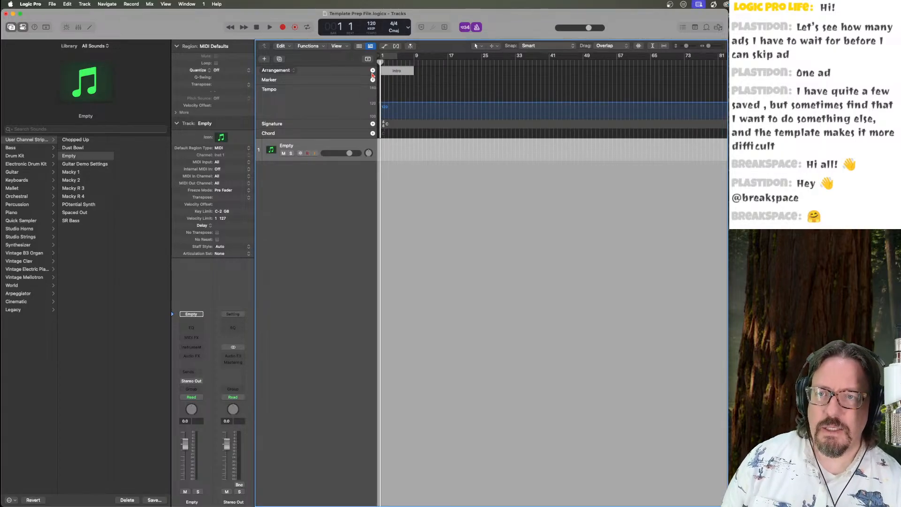
# Add a Verse arrangement marker after the Intro, copy it directly behind itself and join both into one 16-bar section.
pyautogui.click(372, 70)
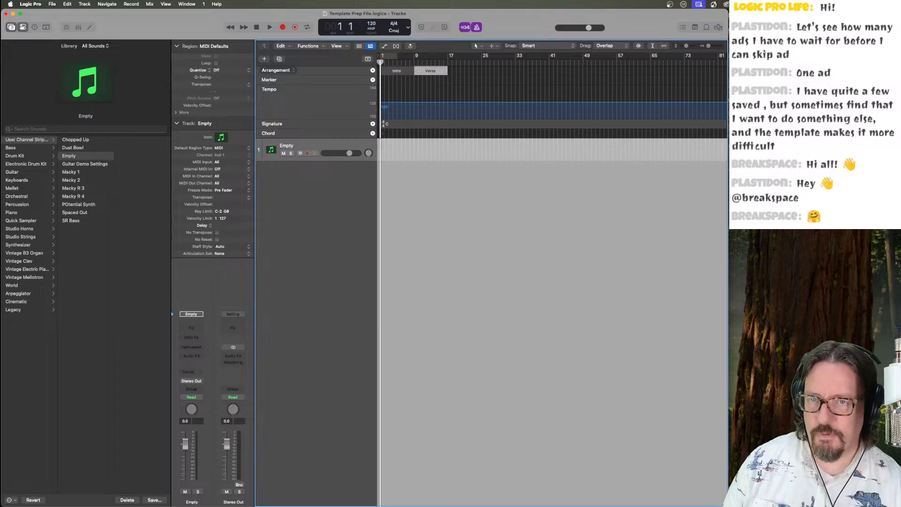
pyautogui.moveTo(418, 70); pyautogui.dragTo(452, 69)
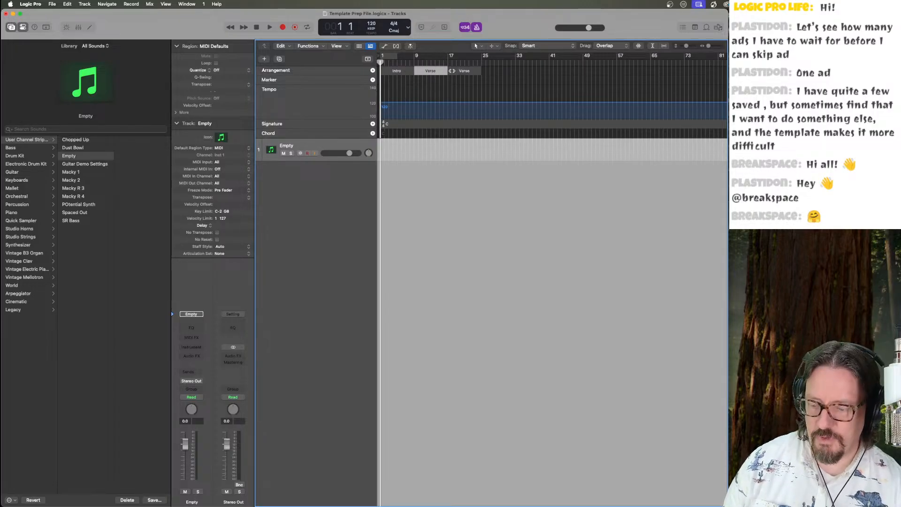
pyautogui.press('t')
pyautogui.press('g')
pyautogui.click(453, 73)
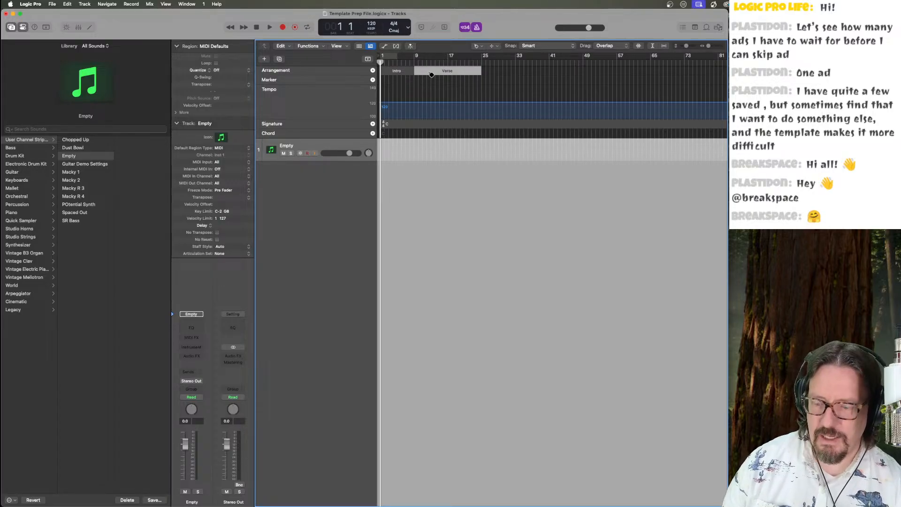
# Copy the 16-bar Verse marker directly behind itself and join the two into a 32-bar Verse ending at bar 41.
pyautogui.press('t')
pyautogui.press('t')
pyautogui.moveTo(429, 72); pyautogui.dragTo(494, 72)
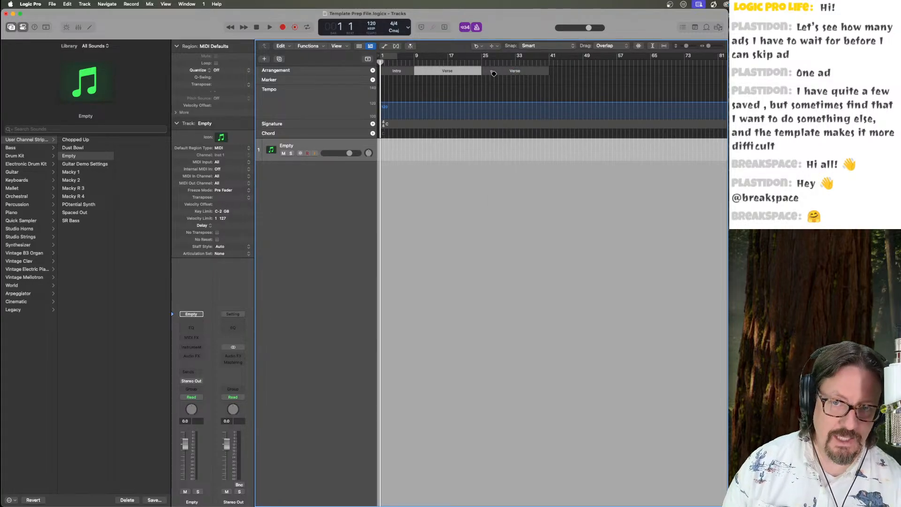
pyautogui.press('super+z')
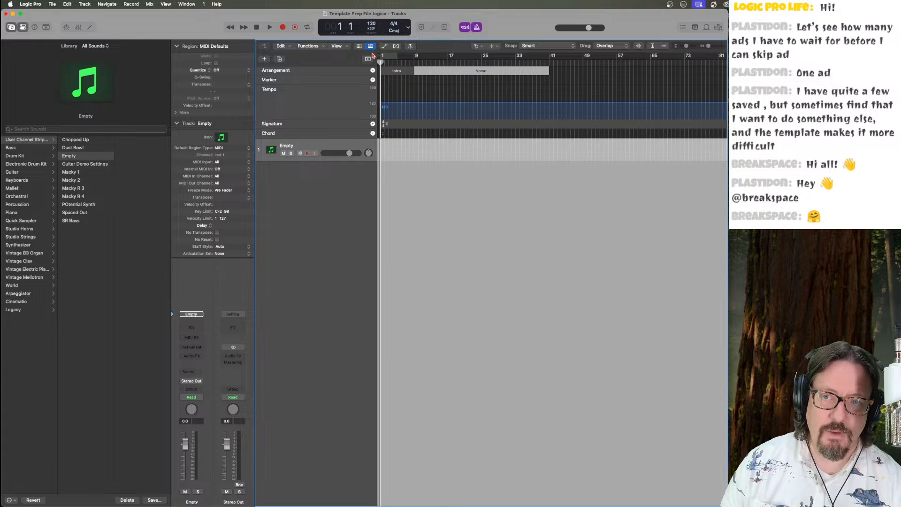
# Add a Chorus arrangement marker at bar 41, copy it directly behind itself and join both into a 16-bar Chorus.
pyautogui.click(373, 71)
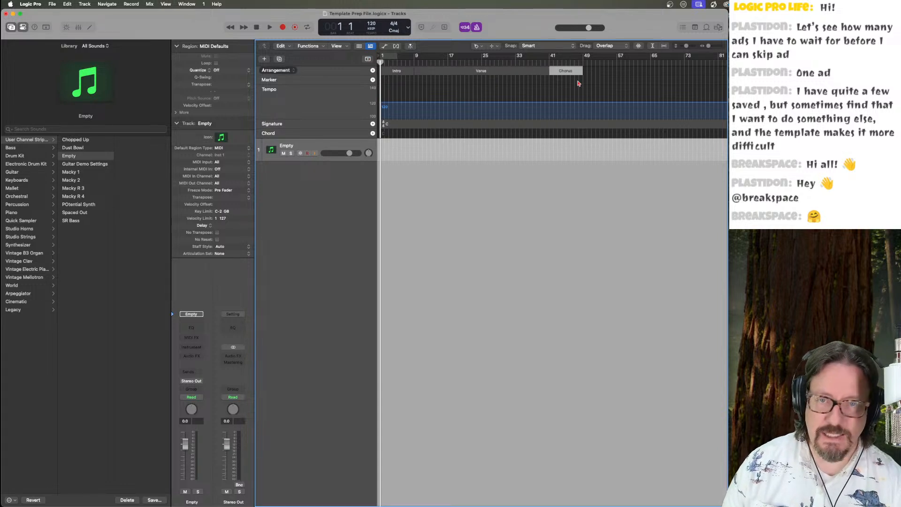
pyautogui.press('t')
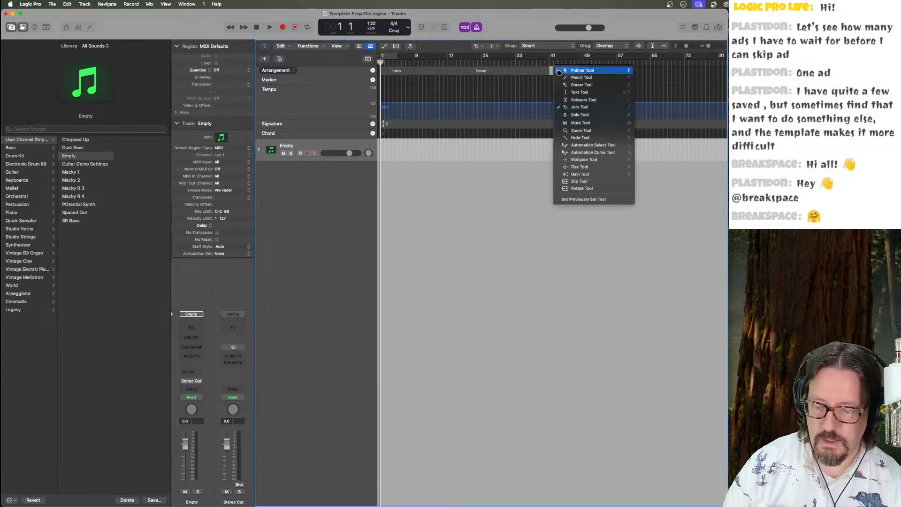
pyautogui.press('t')
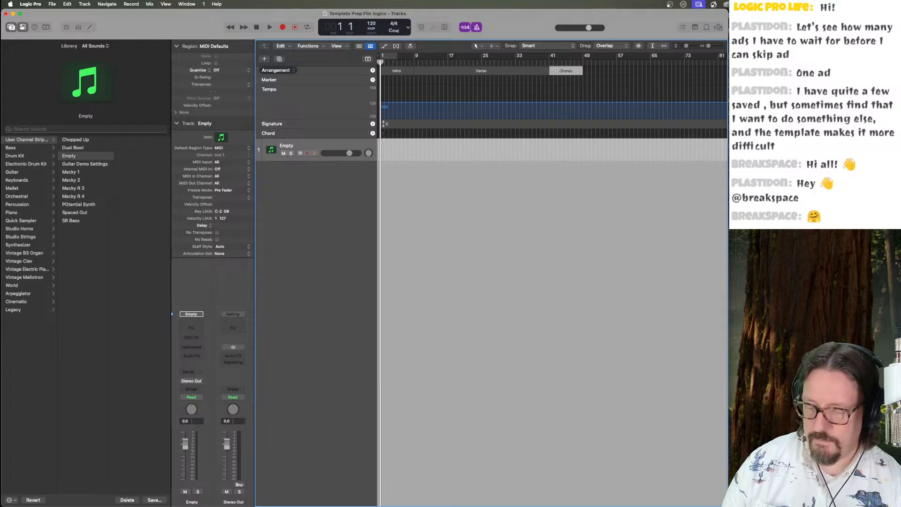
pyautogui.moveTo(558, 70)
pyautogui.mouseDown()
pyautogui.moveTo(610, 70)
pyautogui.moveTo(587, 71)
pyautogui.mouseUp()
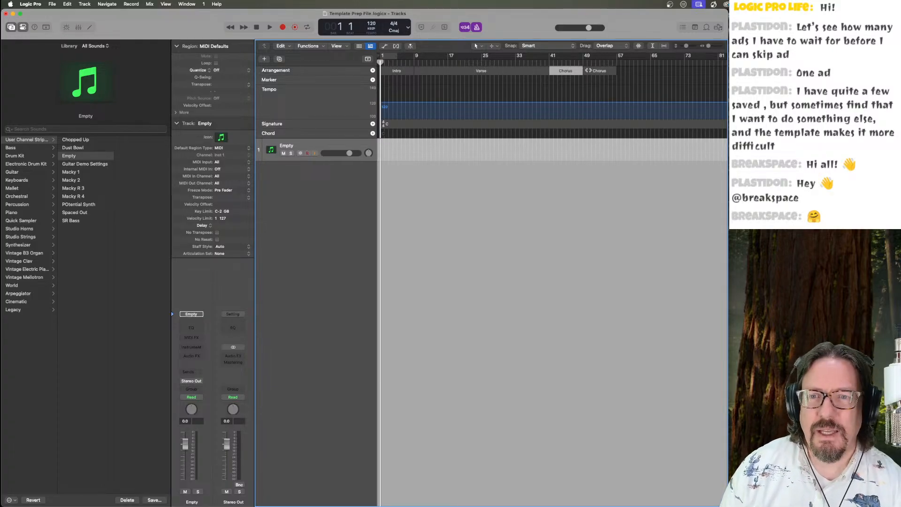
pyautogui.keyDown('shift'); pyautogui.click(588, 70); pyautogui.keyUp('shift')
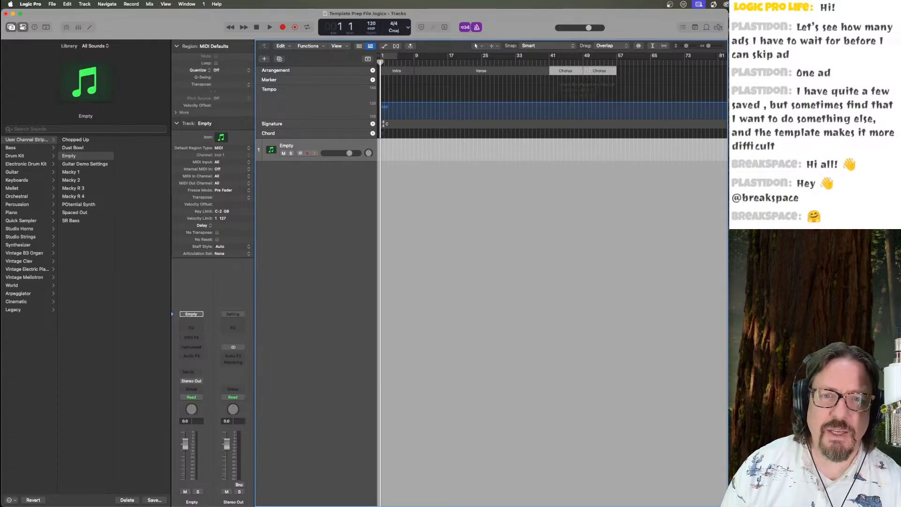
pyautogui.click(559, 73)
pyautogui.click(594, 73)
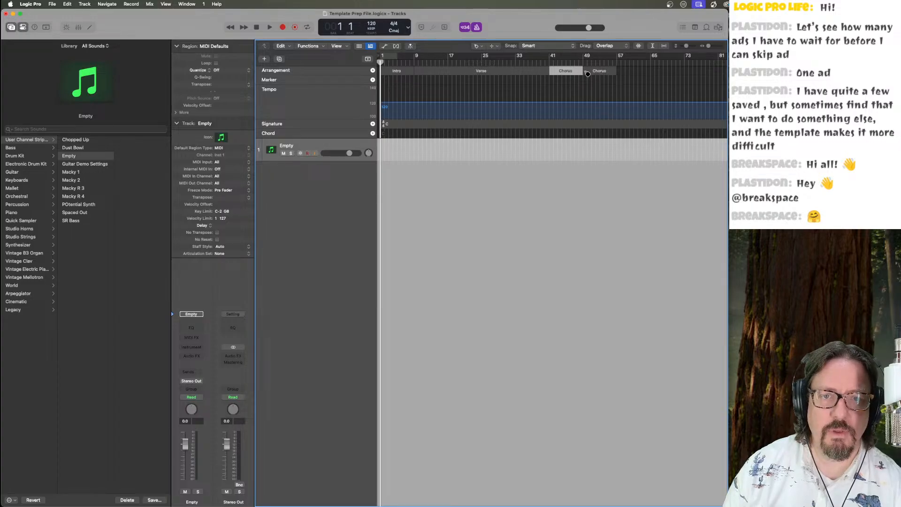
pyautogui.moveTo(584, 73); pyautogui.dragTo(589, 73)
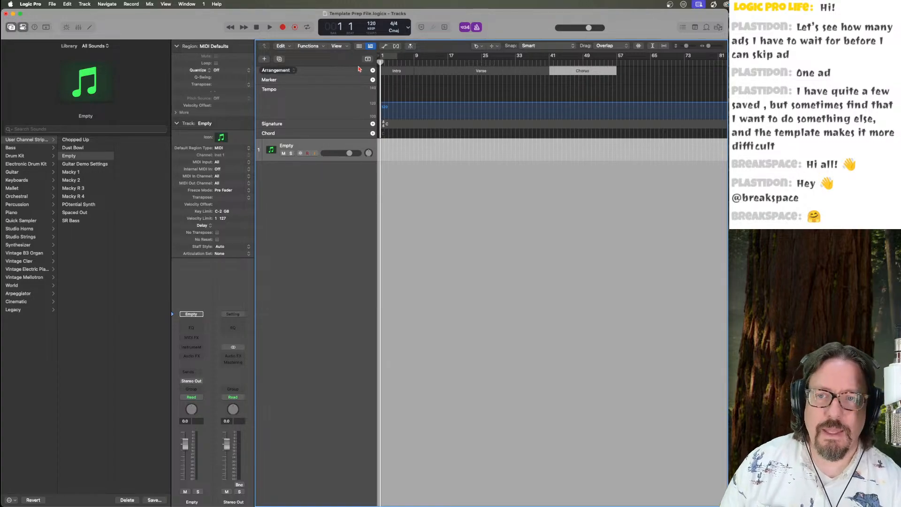
# Add a Bridge arrangement marker at bar 57, copy it directly behind itself and join both into a 16-bar Bridge.
pyautogui.click(372, 70)
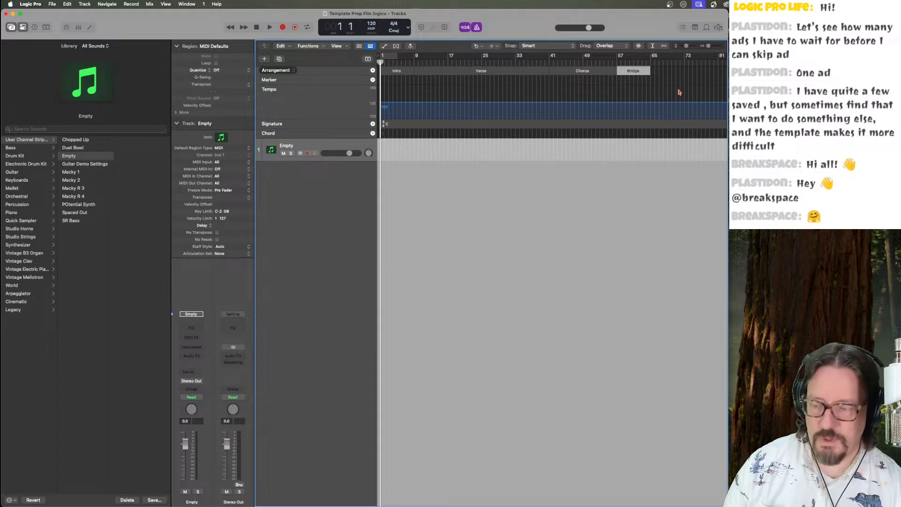
pyautogui.press('t')
pyautogui.press('t')
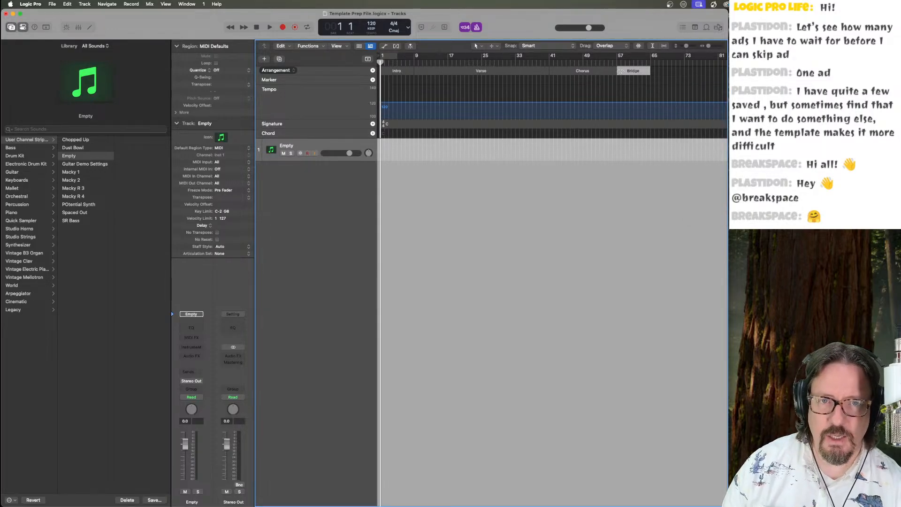
pyautogui.moveTo(622, 71); pyautogui.dragTo(654, 71)
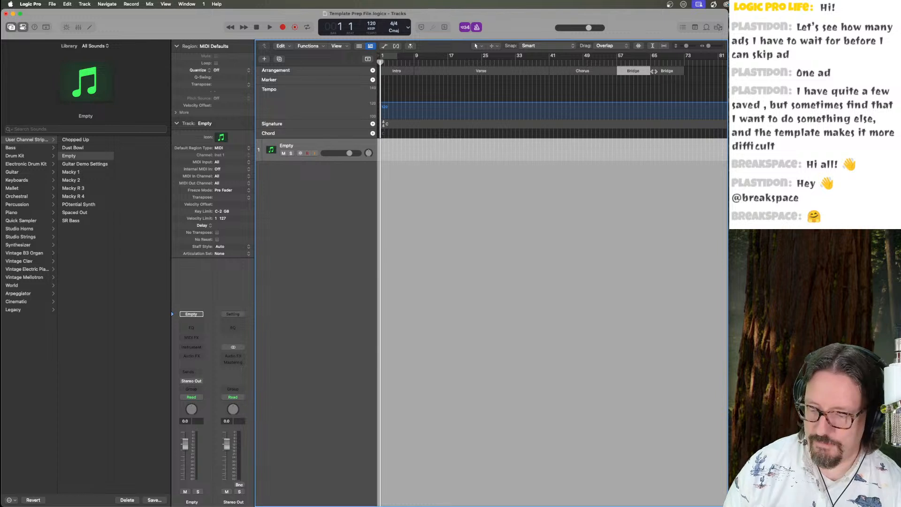
pyautogui.press('t')
pyautogui.press('g')
pyautogui.click(656, 72)
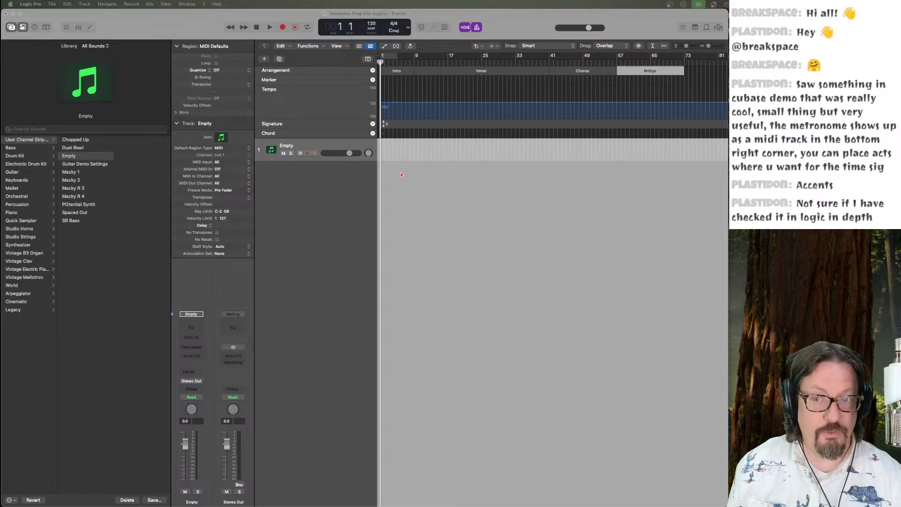
# Create a Session Player Drummer track in the Roots Brush style, routed to the Stereo Output.
pyautogui.click(85, 4)
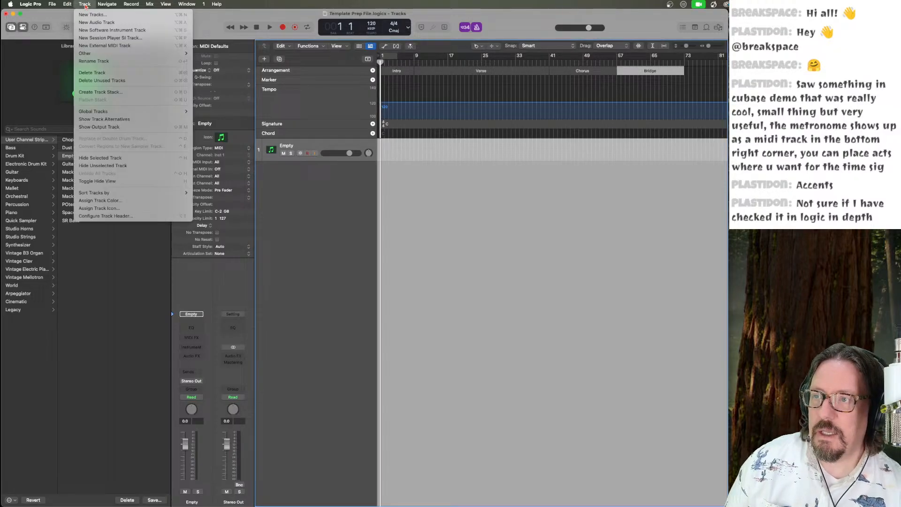
pyautogui.click(101, 38)
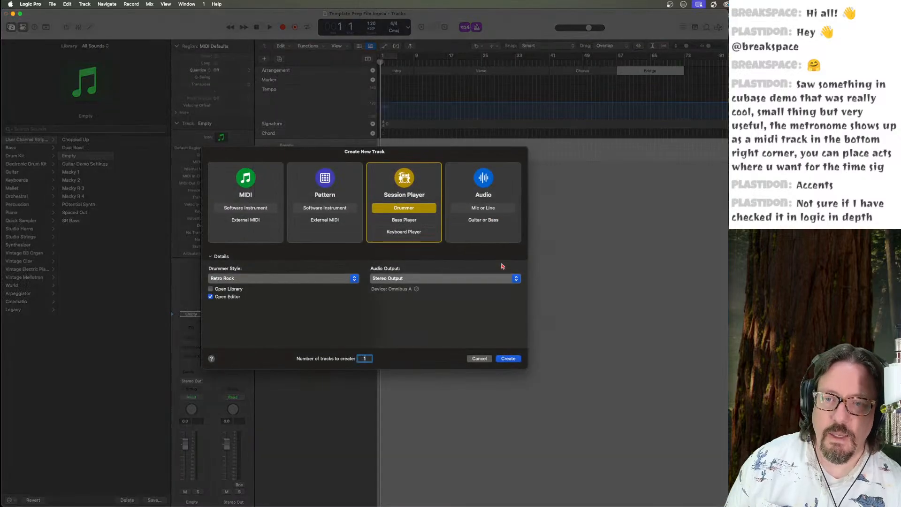
pyautogui.click(286, 279)
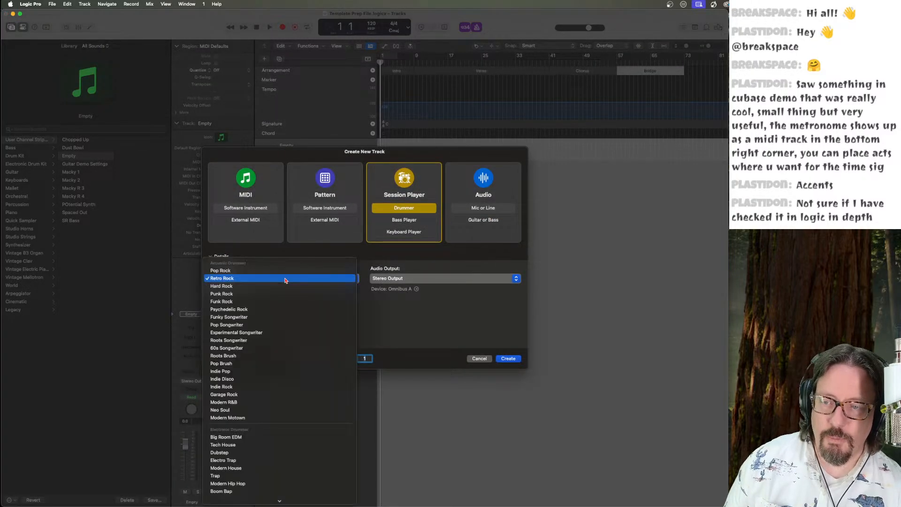
pyautogui.click(239, 357)
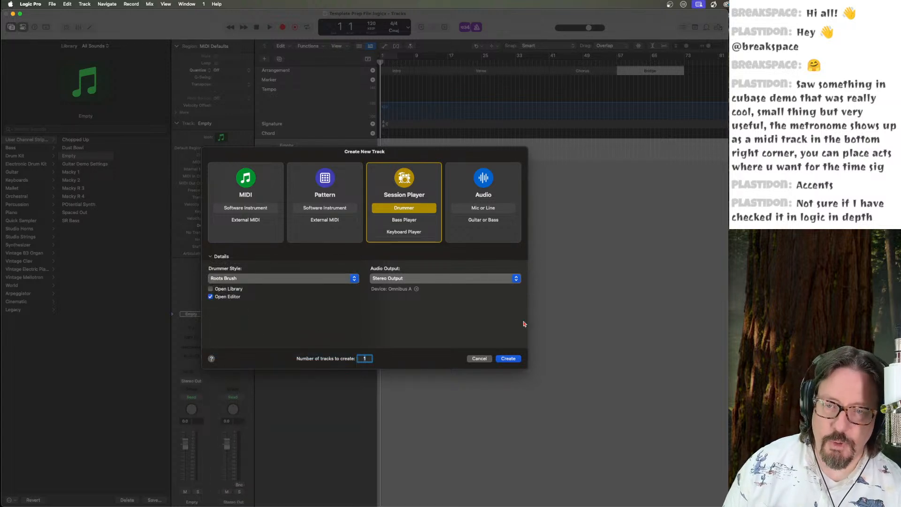
pyautogui.click(507, 359)
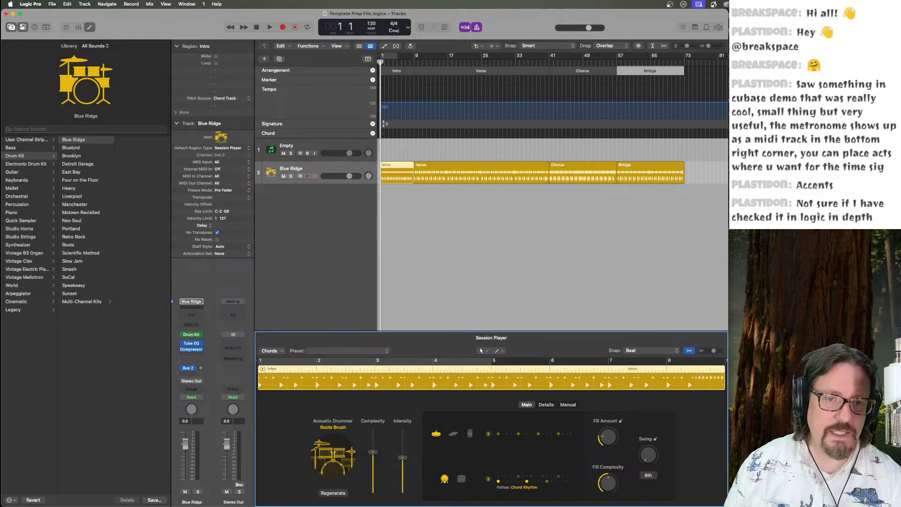
# Select all the drummer regions with the Pointer tool, and move the Empty instrument track below the Blue Ridge drummer track.
pyautogui.rightClick(358, 284)
pyautogui.click(358, 283)
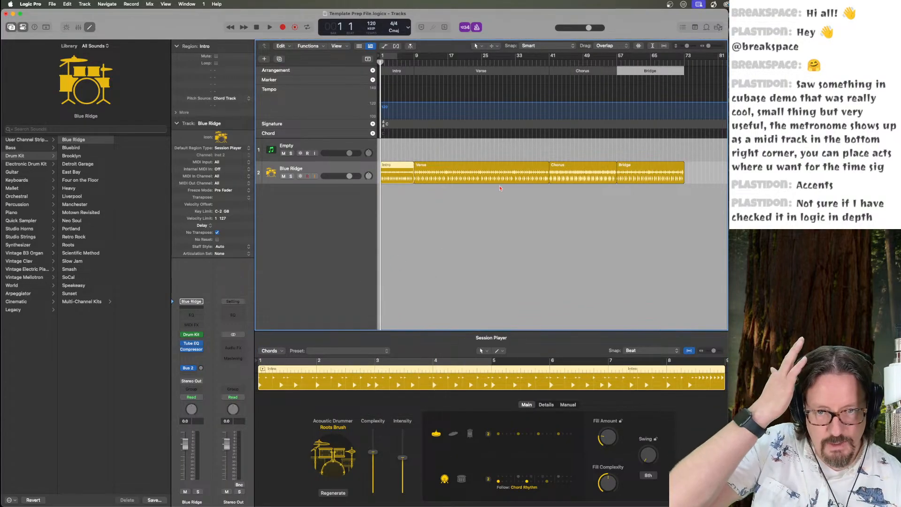
pyautogui.press('super+a')
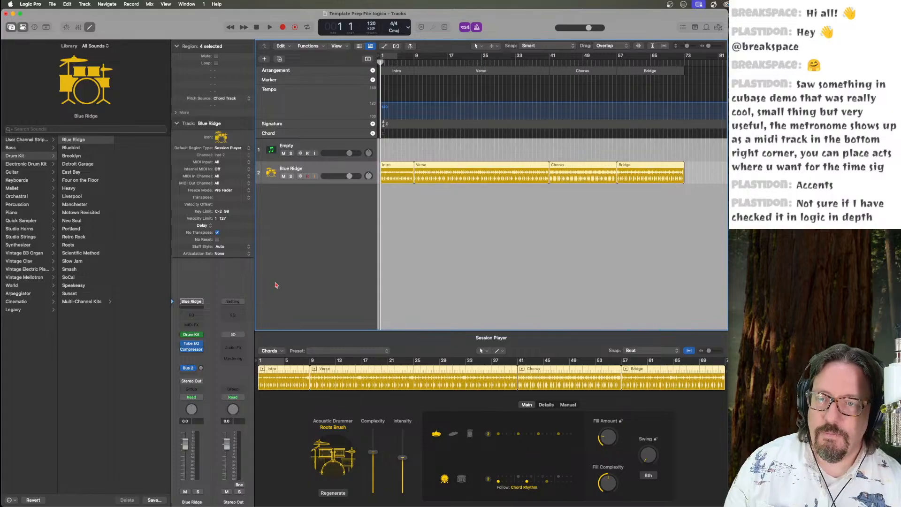
pyautogui.click(337, 147)
pyautogui.moveTo(337, 163); pyautogui.dragTo(338, 189)
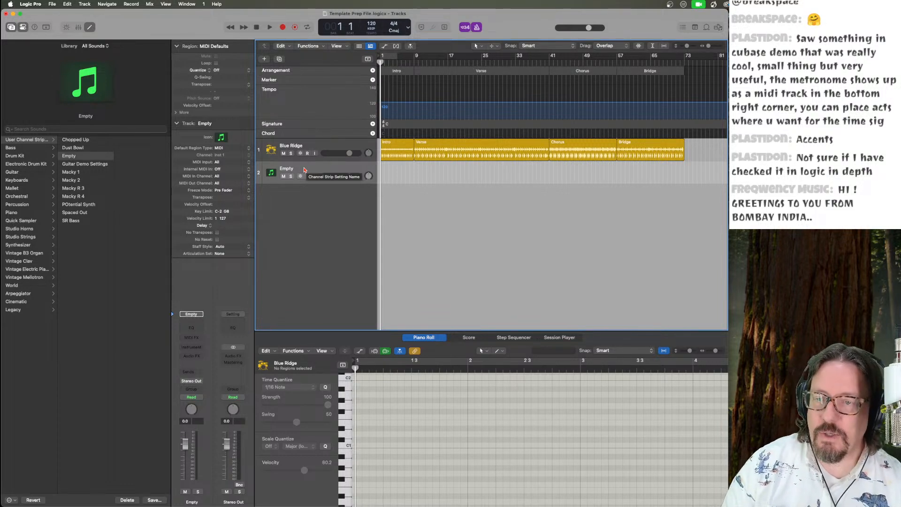
# Load the stereo Vintage Electric Piano instrument on the Empty track and turn up its volume.
pyautogui.click(194, 347)
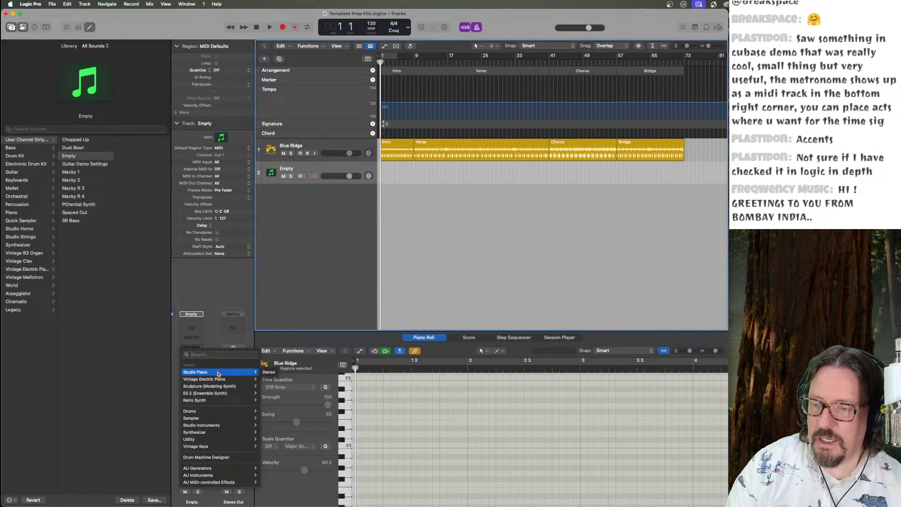
pyautogui.moveTo(220, 380)
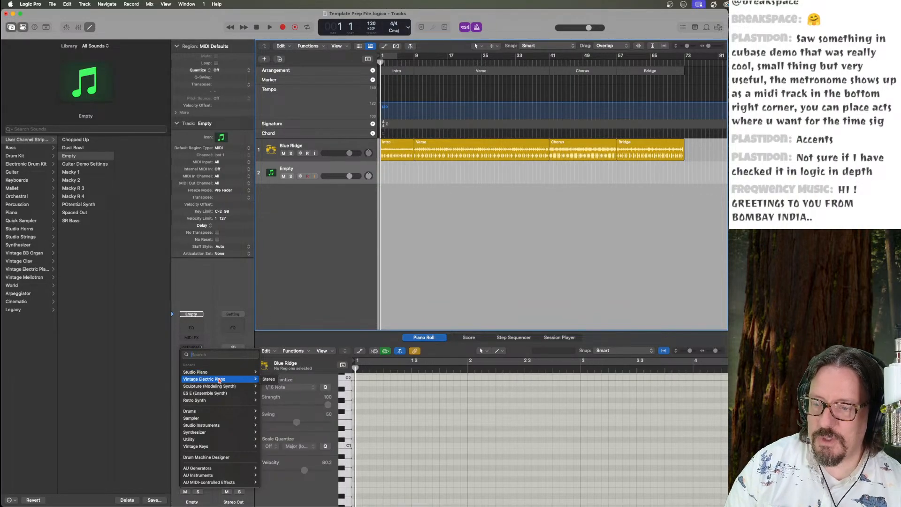
pyautogui.click(267, 383)
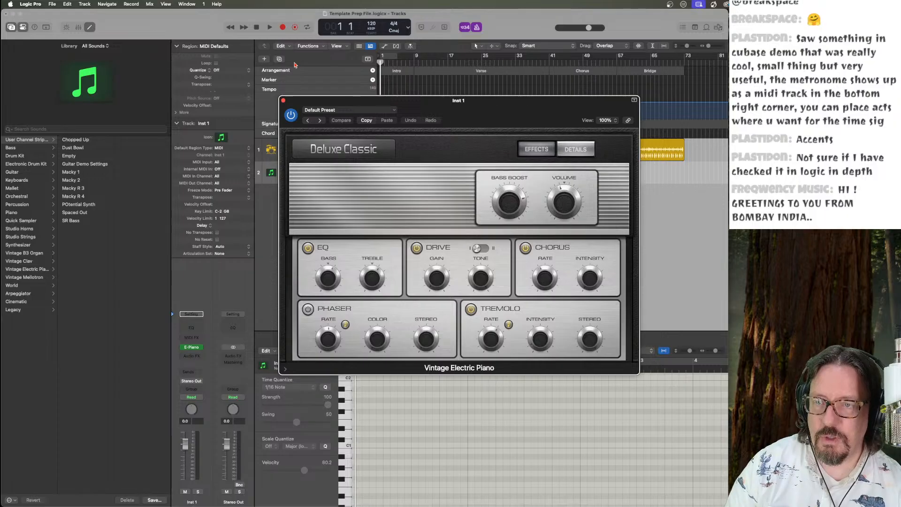
pyautogui.moveTo(566, 200); pyautogui.dragTo(568, 187)
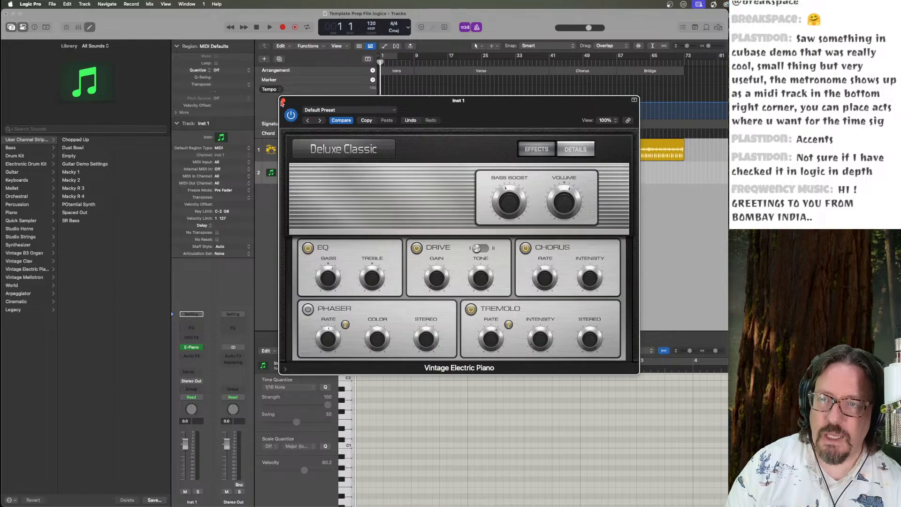
pyautogui.click(283, 101)
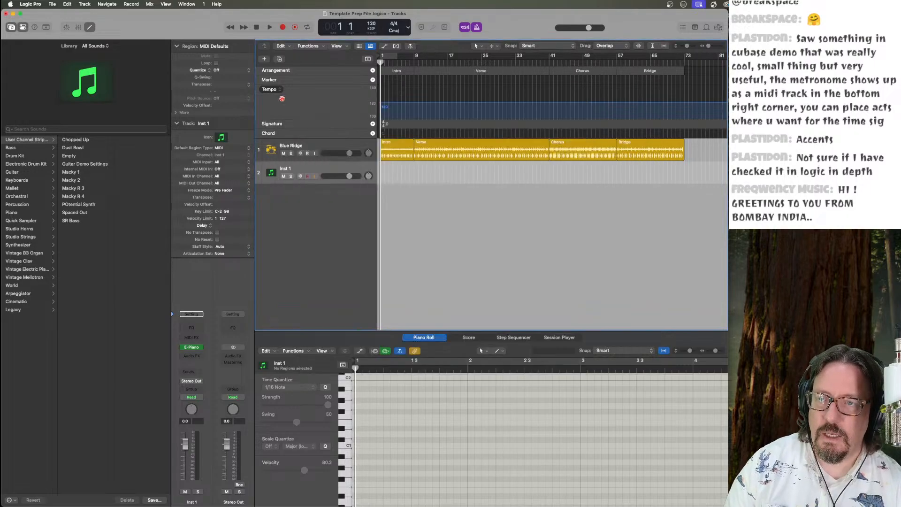
# Rename the electric piano track as Vintage Keys and save the project.
pyautogui.doubleClick(287, 168)
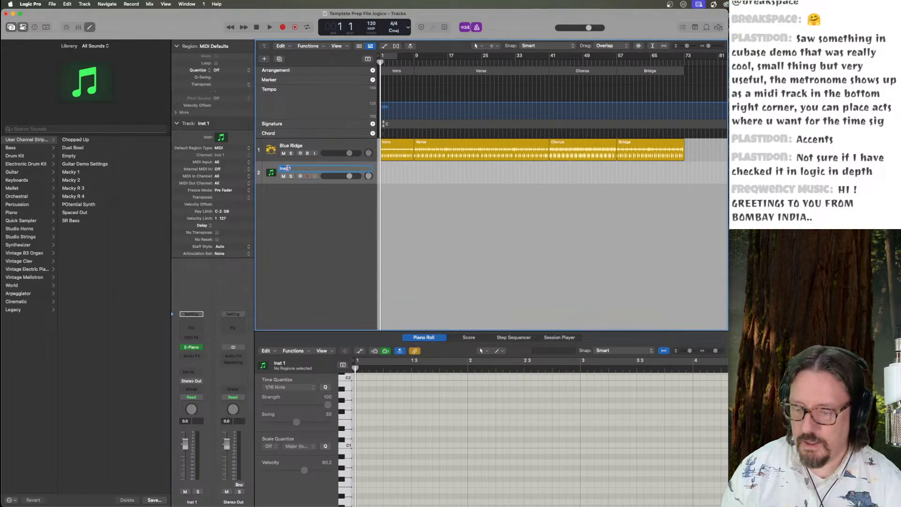
pyautogui.write('Vinta')
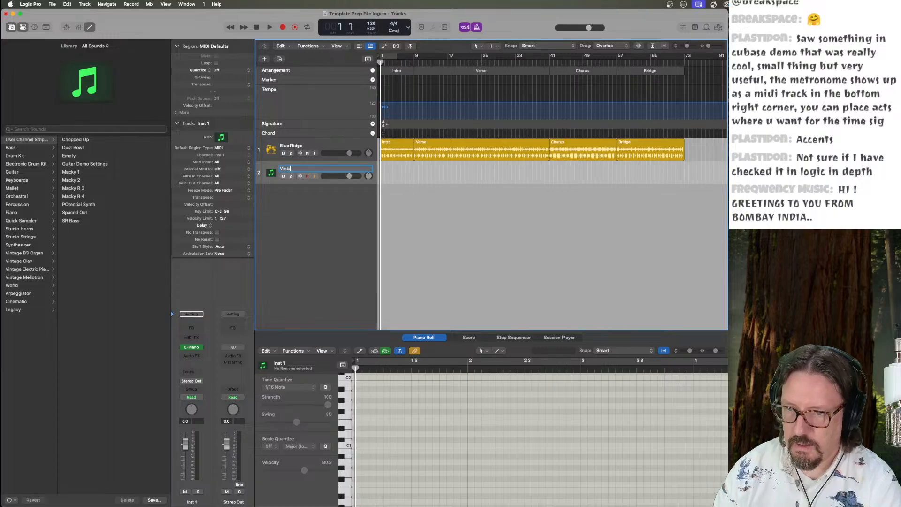
pyautogui.write('ge Kays')
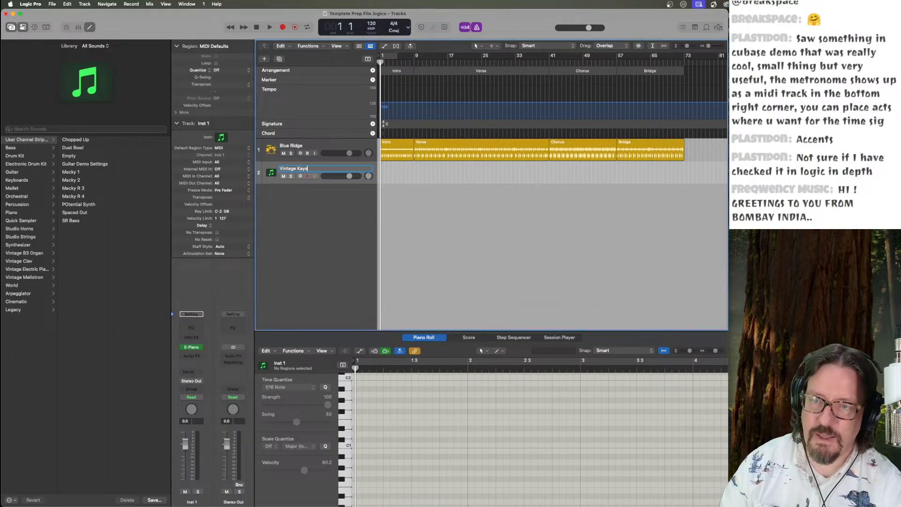
pyautogui.press('BackSpace')
pyautogui.press('BackSpace')
pyautogui.press('BackSpace')
pyautogui.write('eys')
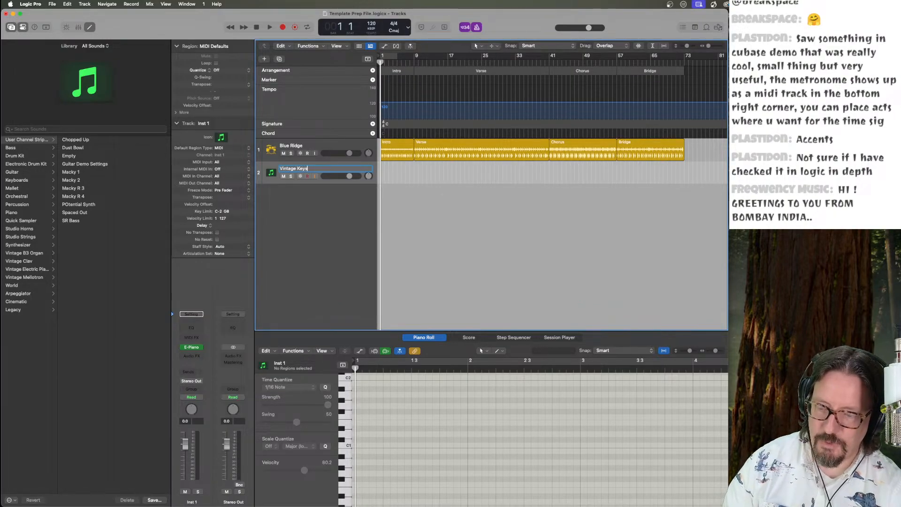
pyautogui.press('Return')
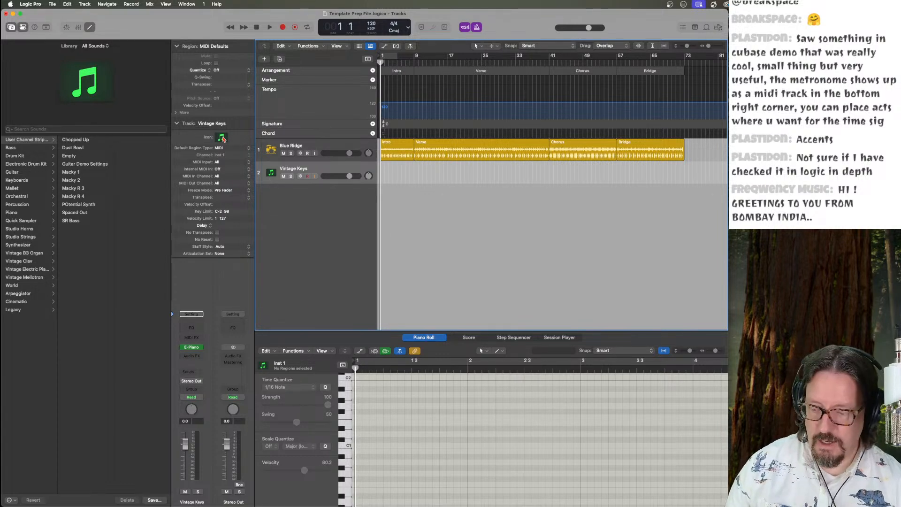
pyautogui.press('super+s')
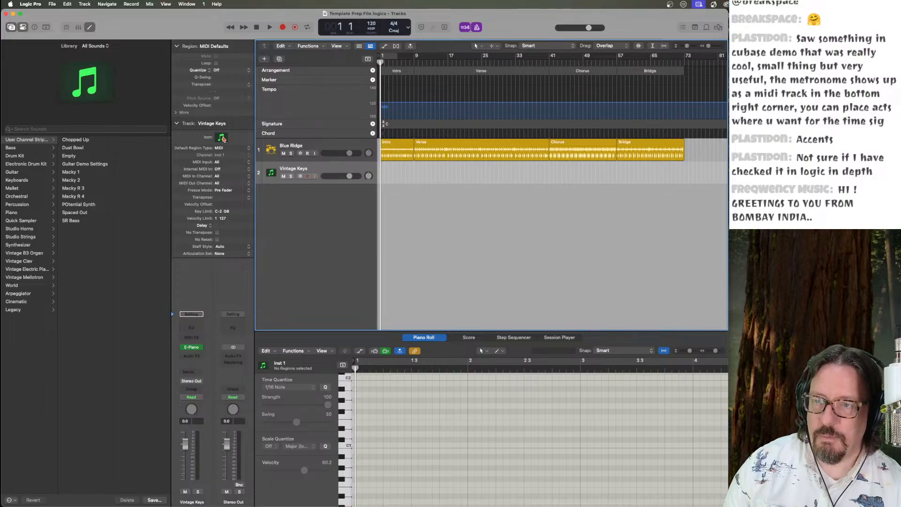
# Give the Vintage Keys track the line-drawn electric piano icon from the Keyboards category.
pyautogui.click(222, 138)
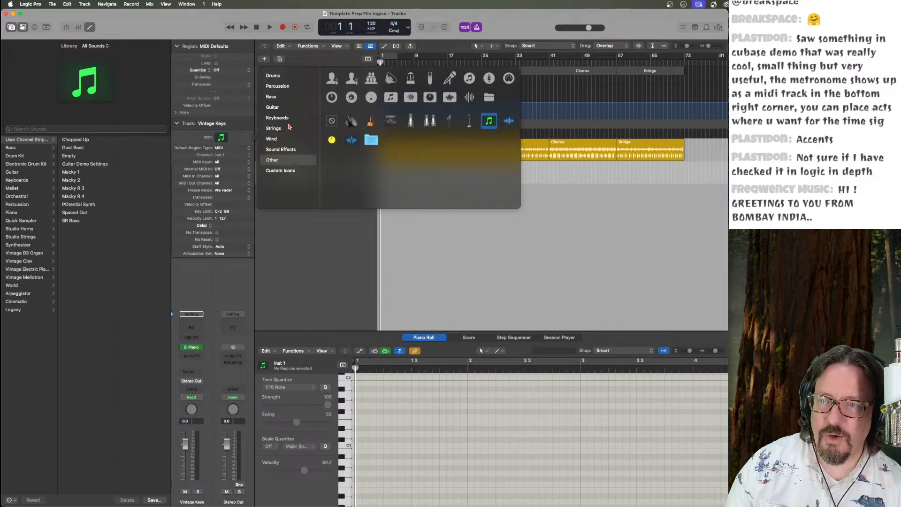
pyautogui.click(285, 120)
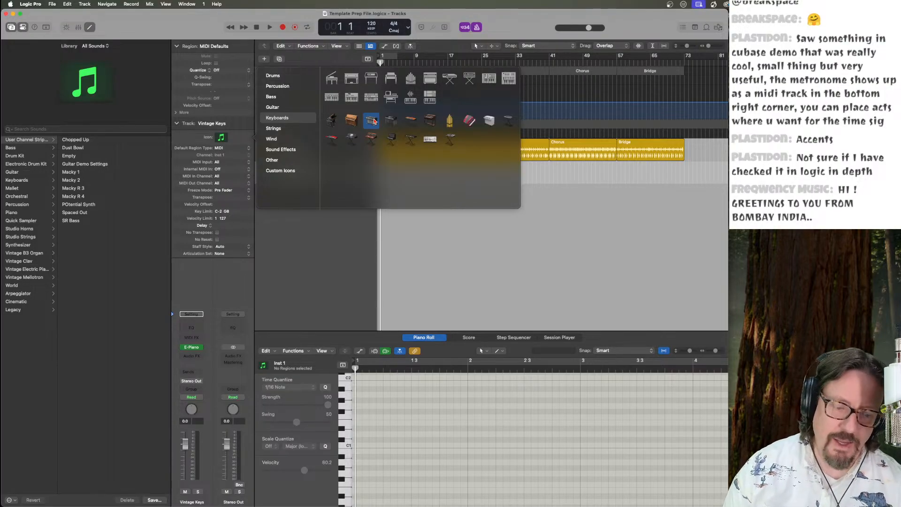
pyautogui.click(373, 78)
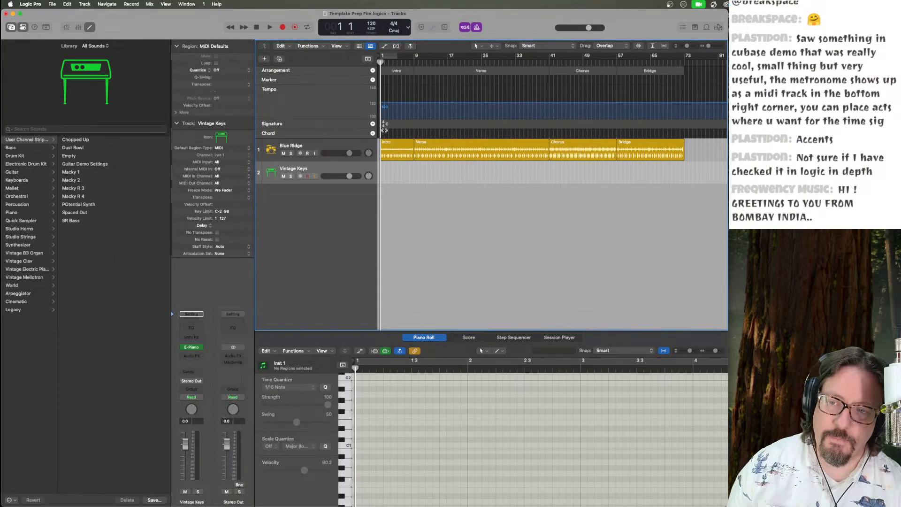
# Add a new instrument track below Vintage Keys and load the Retro Synth instrument on it.
pyautogui.doubleClick(302, 201)
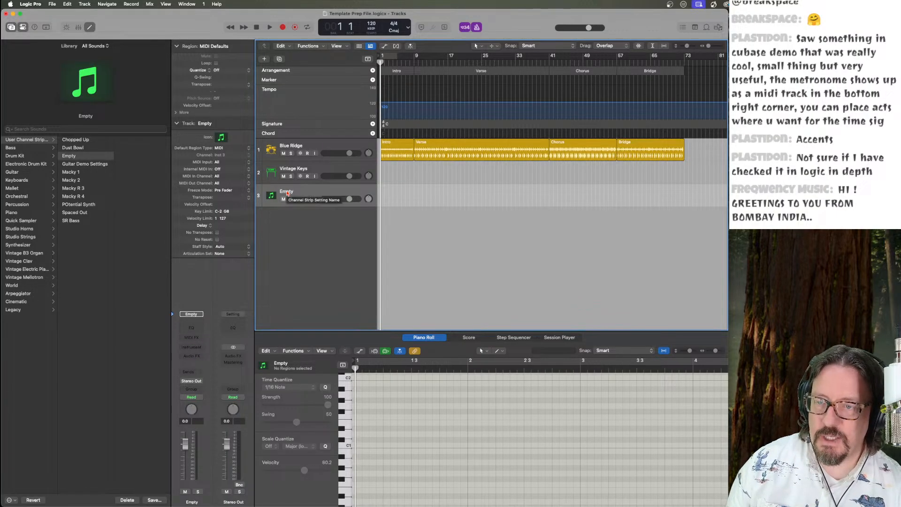
pyautogui.click(195, 347)
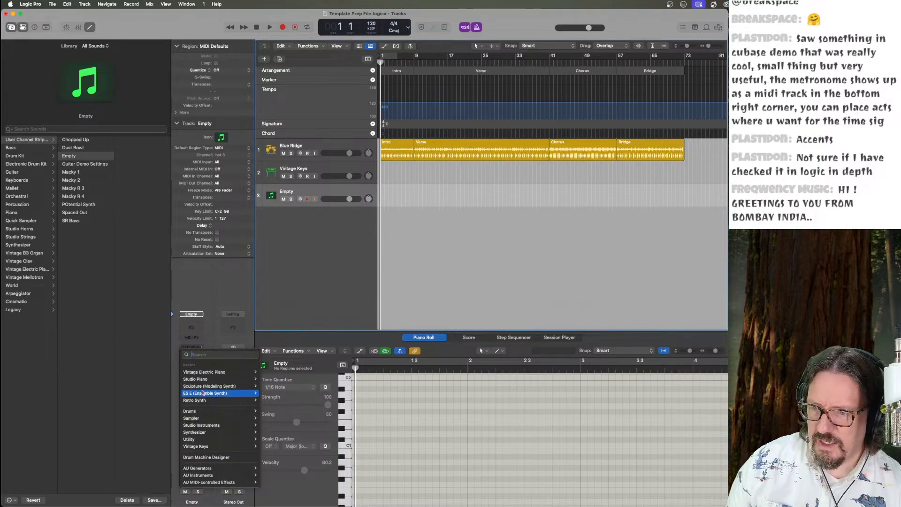
pyautogui.moveTo(220, 400)
pyautogui.click(269, 400)
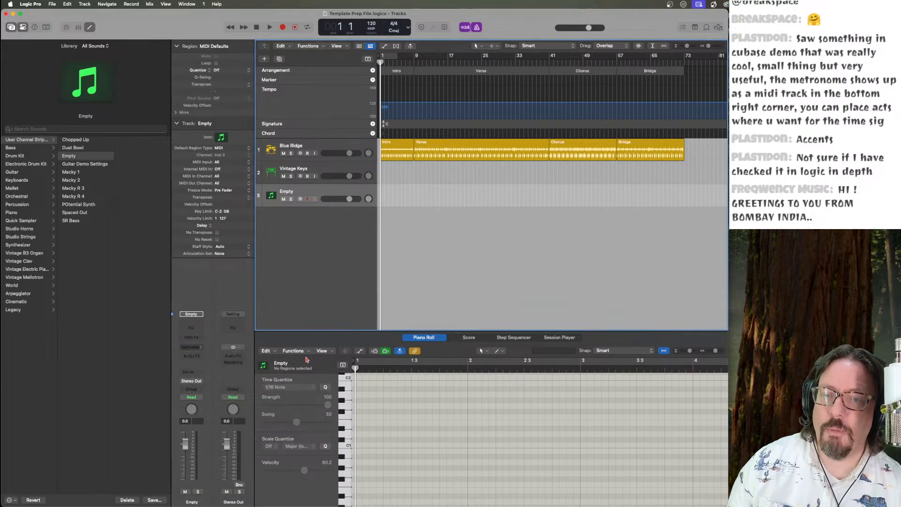
pyautogui.click(284, 100)
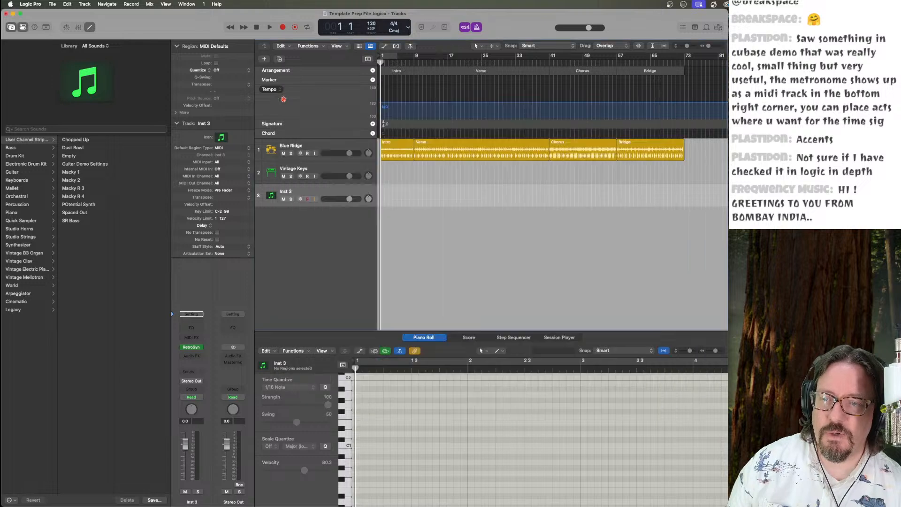
# Rename the new synth track as Retro Synth.
pyautogui.doubleClick(286, 191)
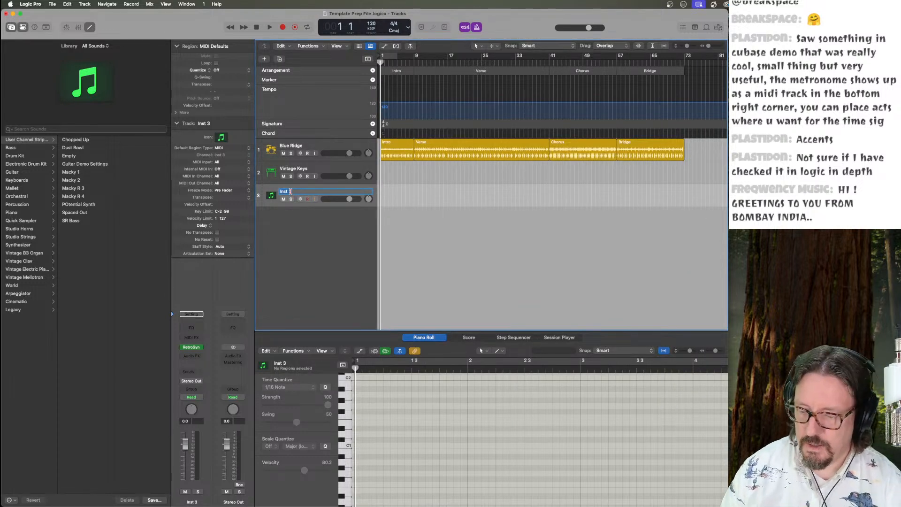
pyautogui.write('Retro S')
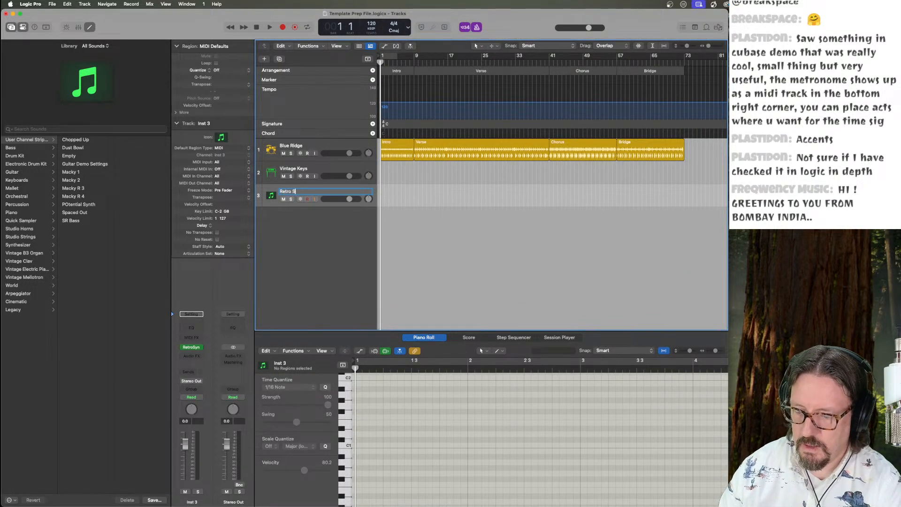
pyautogui.write('ynth')
pyautogui.press('Return')
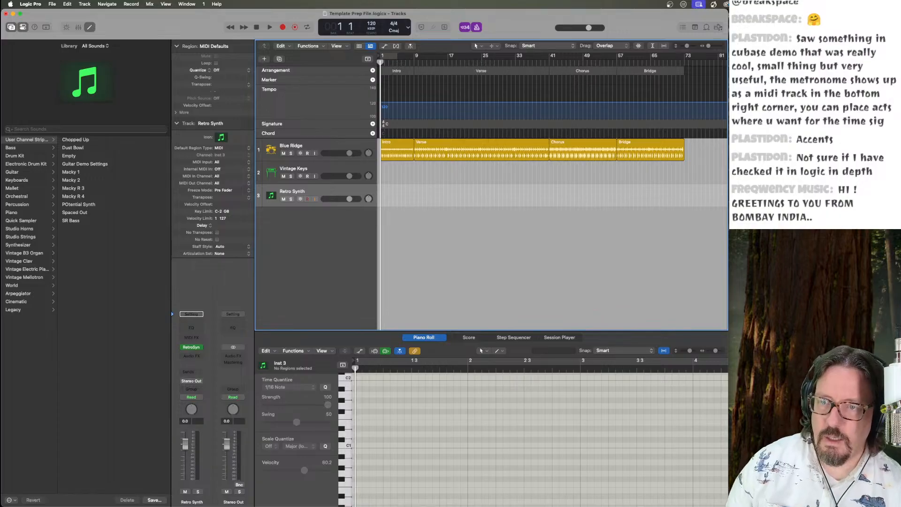
# Give the Retro Synth track a line-drawn synthesizer icon from the Keyboards category.
pyautogui.click(221, 137)
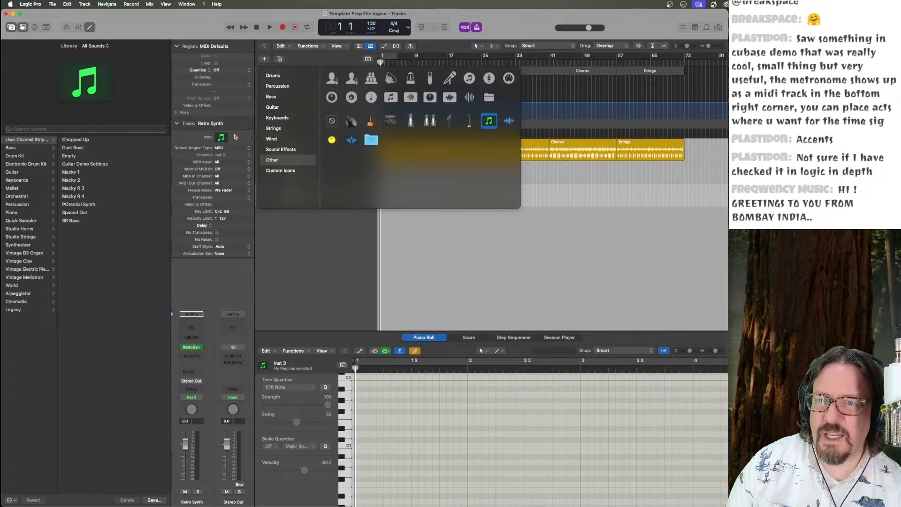
pyautogui.click(283, 119)
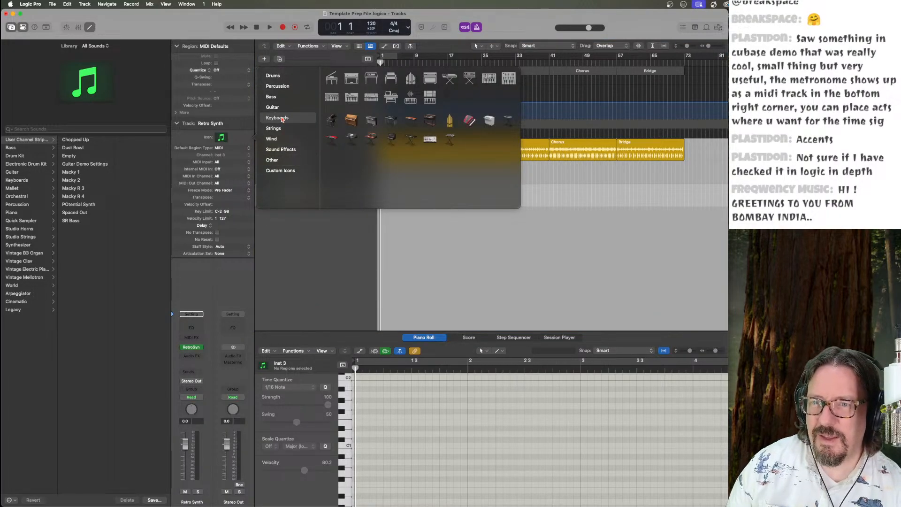
pyautogui.click(490, 81)
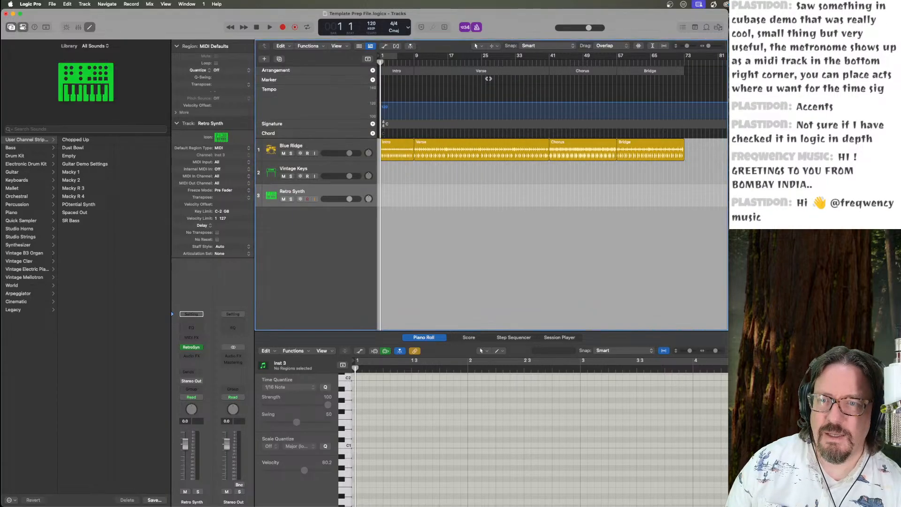
# Add a new instrument track below Retro Synth and load the Reason Rack Plugin from the Reason Studios AU instruments.
pyautogui.doubleClick(301, 230)
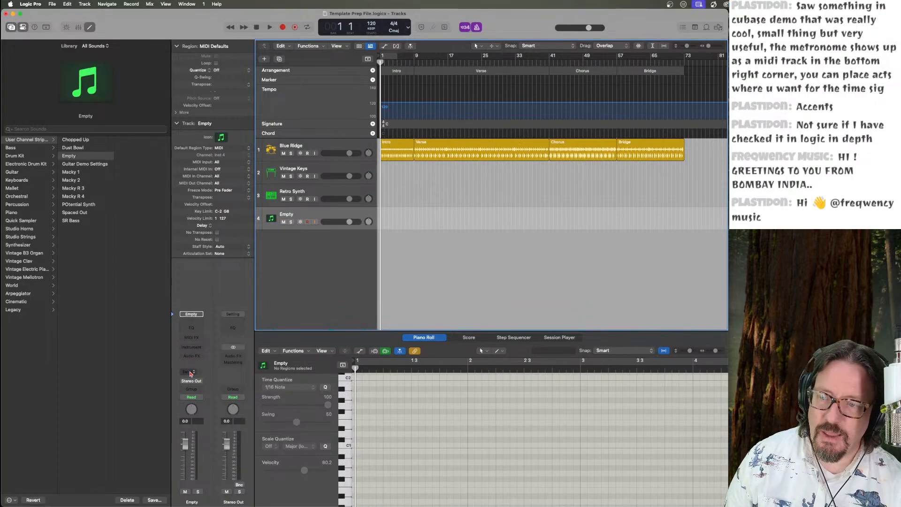
pyautogui.click(193, 355)
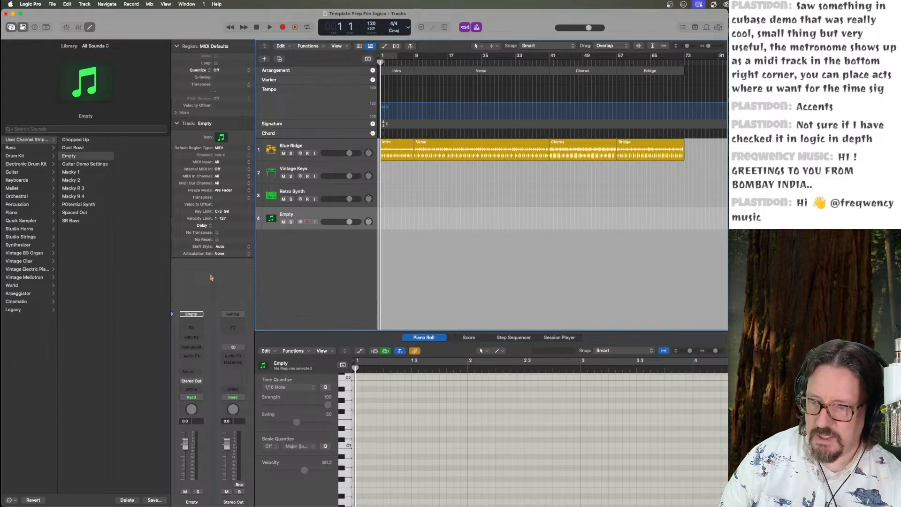
pyautogui.click(196, 347)
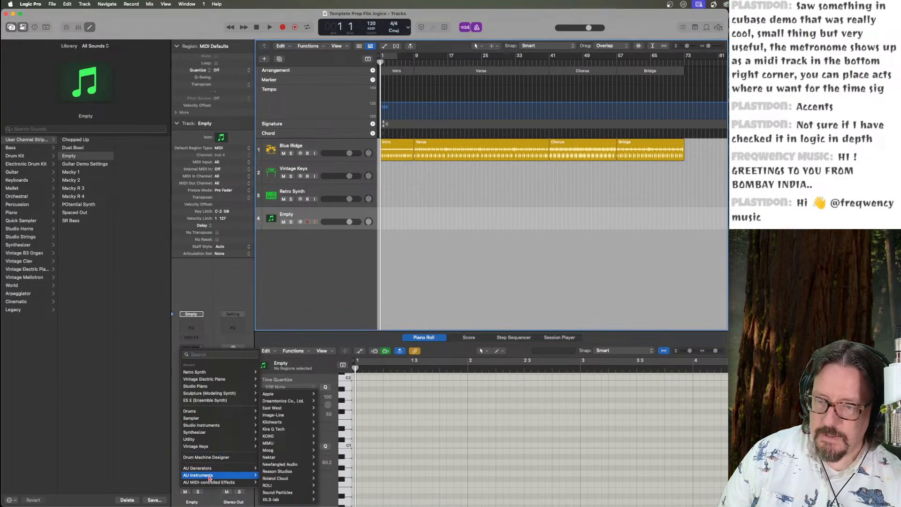
pyautogui.moveTo(211, 475)
pyautogui.moveTo(289, 472)
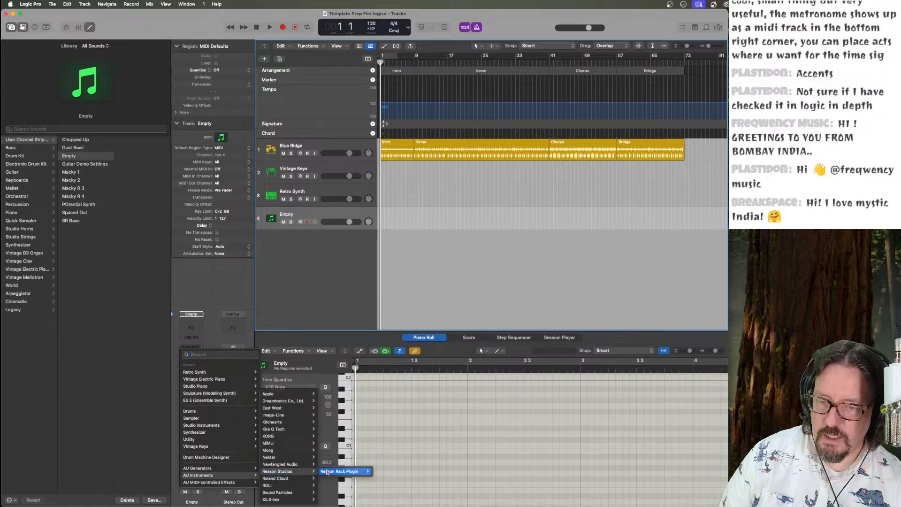
pyautogui.moveTo(343, 472)
pyautogui.click(393, 480)
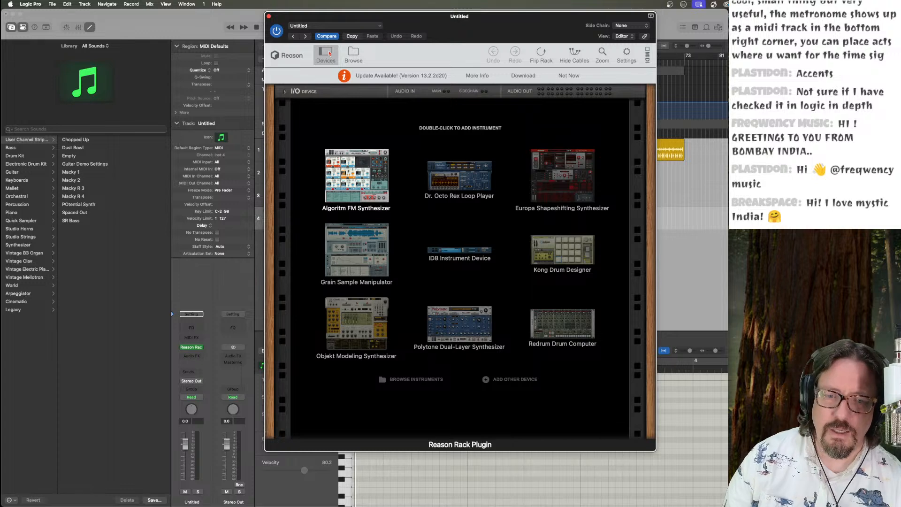
# Search the Reason instrument patches for 777, create the 777.cmb Combinator patch in the rack and close the plugin window.
pyautogui.click(354, 54)
pyautogui.write('777')
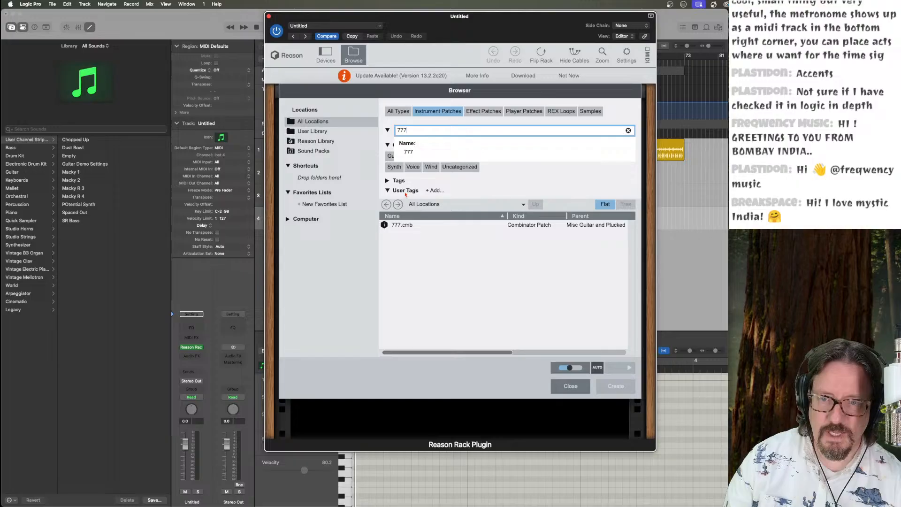
pyautogui.click(403, 226)
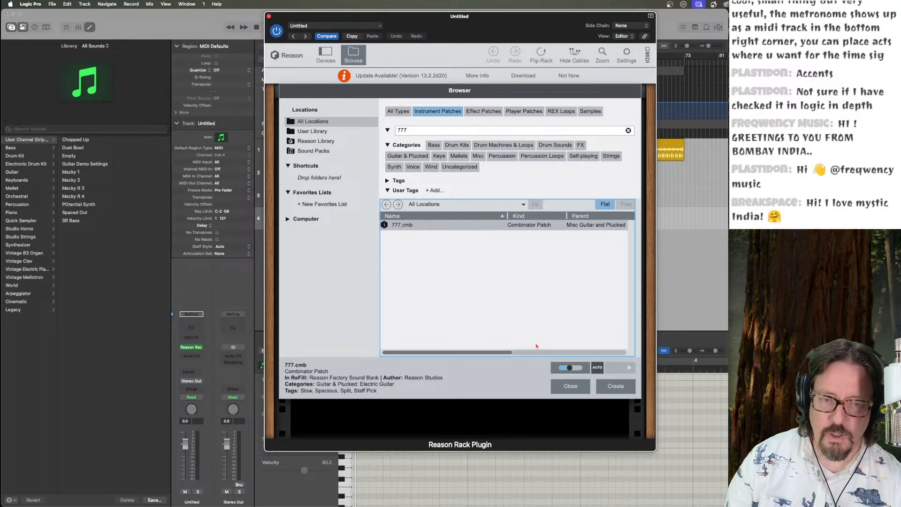
pyautogui.click(614, 393)
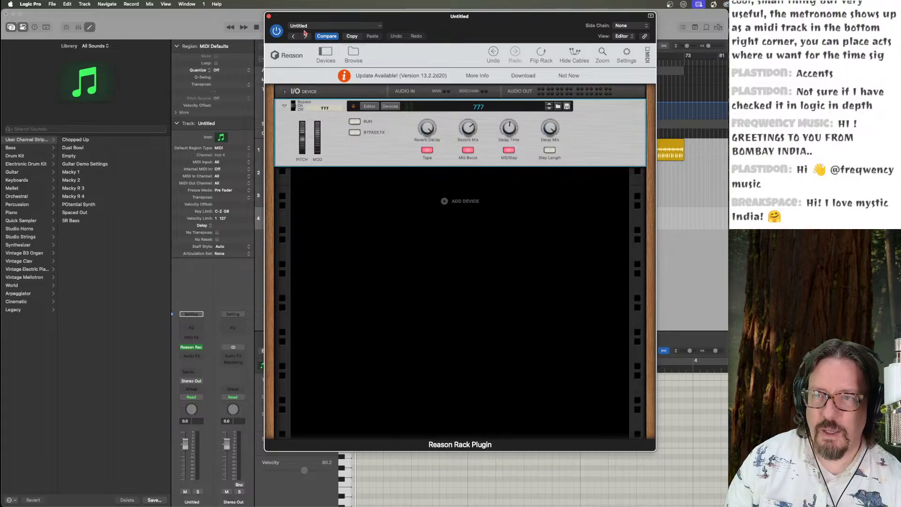
pyautogui.click(270, 18)
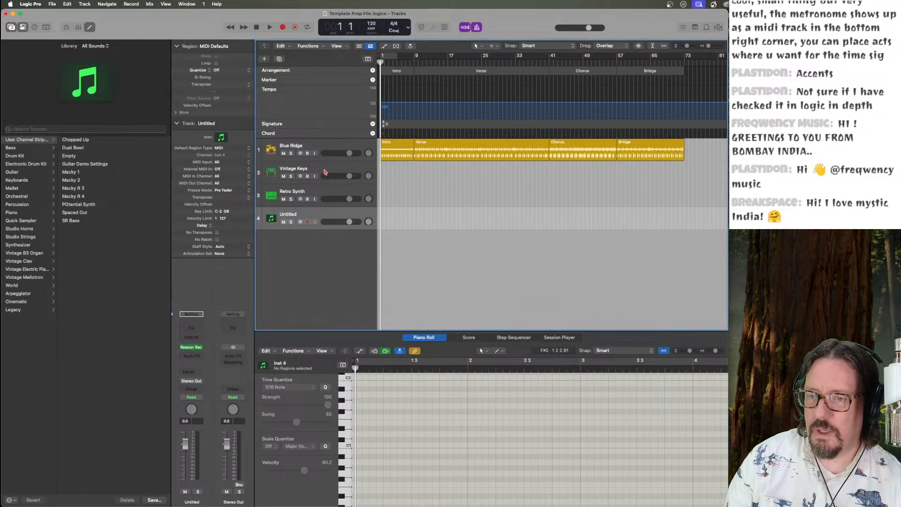
# Rename the Reason Rack track as 777.
pyautogui.doubleClick(295, 215)
pyautogui.write('7')
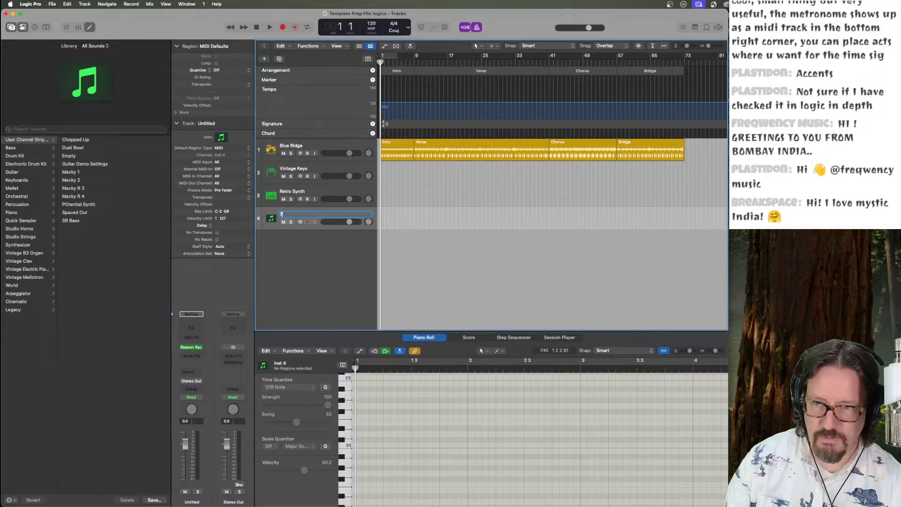
pyautogui.write('77')
pyautogui.press('Return')
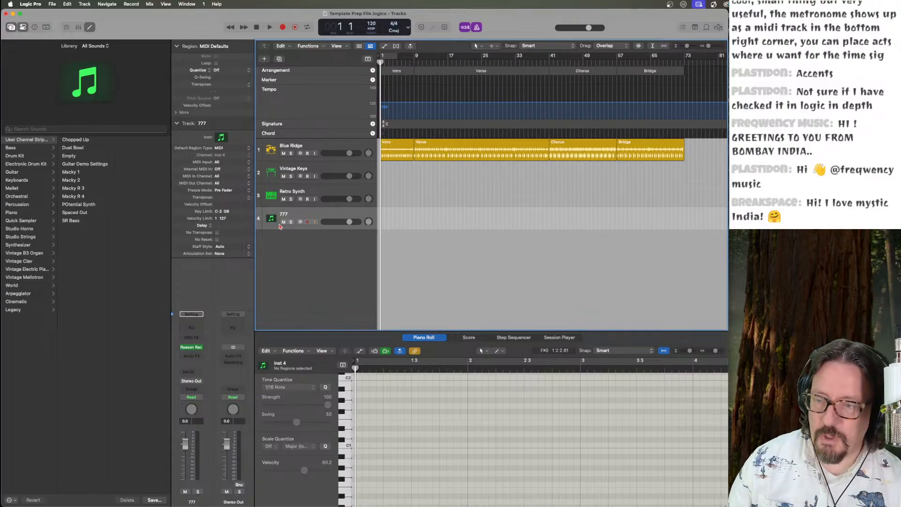
# Show the devices inside the 777 Combinator in the Reason rack, capture a screenshot of the whole Combinator, and close the plugin window.
pyautogui.click(191, 349)
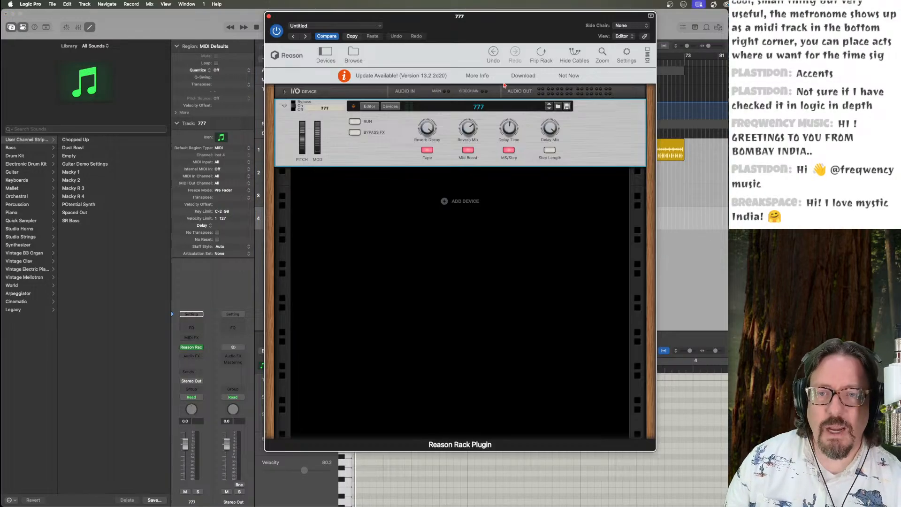
pyautogui.click(389, 106)
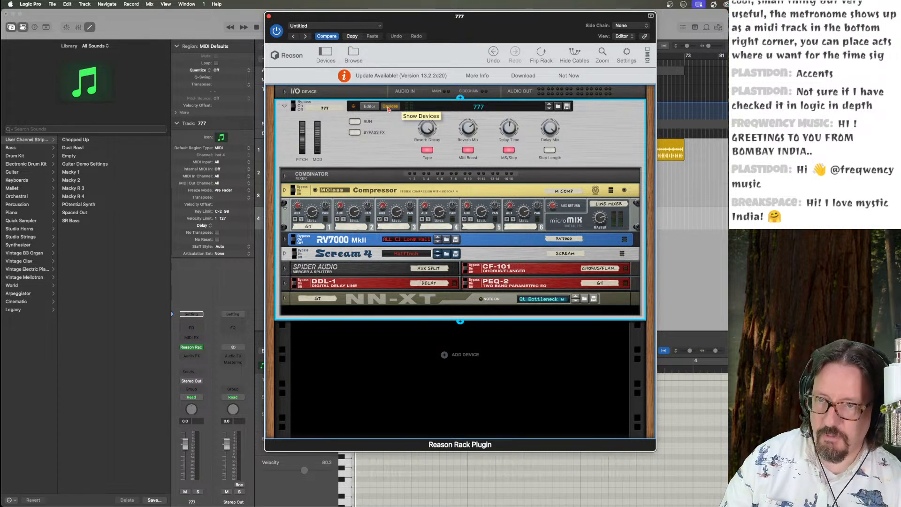
pyautogui.press('shift+super+4')
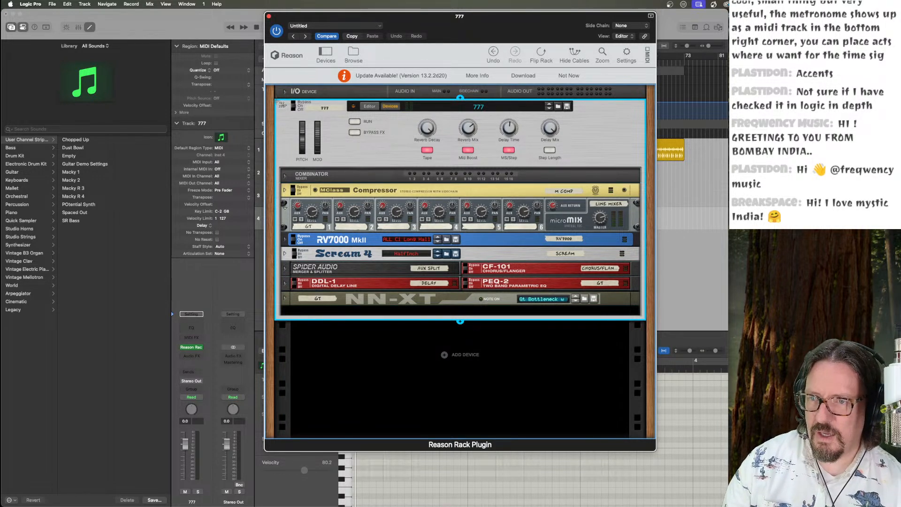
pyautogui.moveTo(276, 100); pyautogui.dragTo(642, 317)
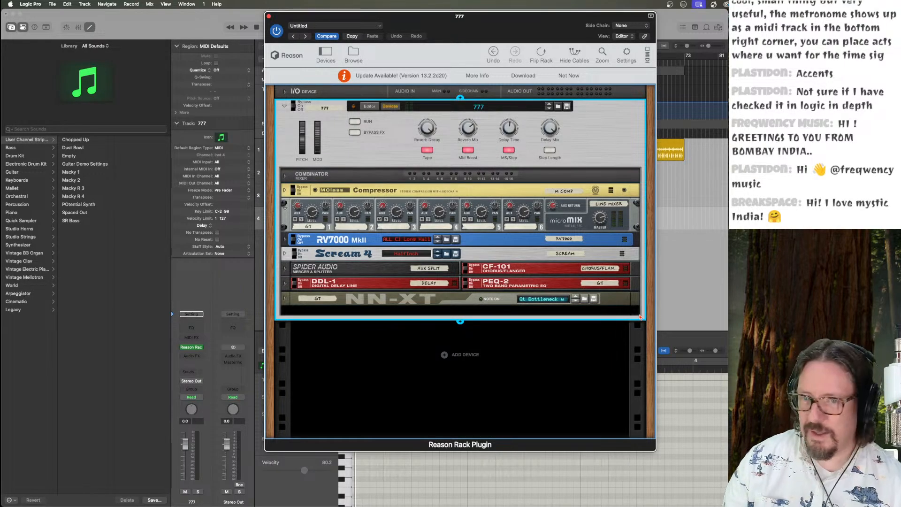
pyautogui.click(269, 17)
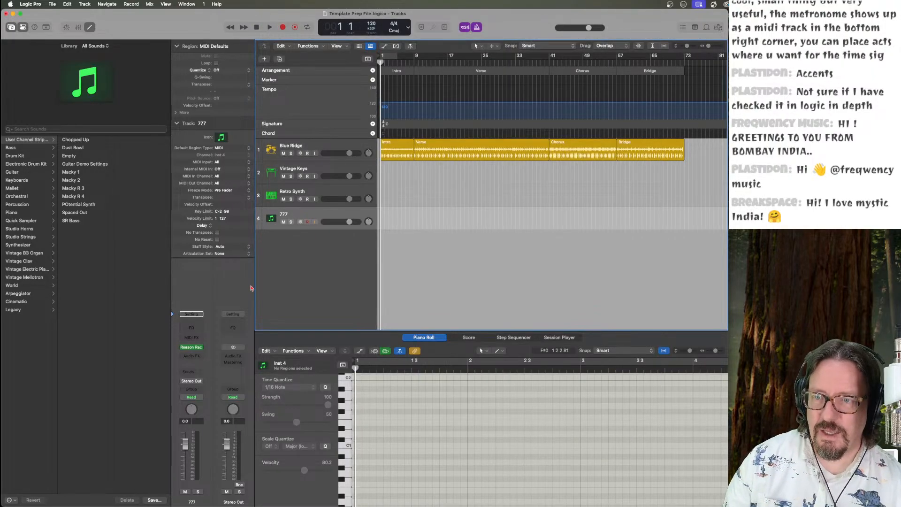
# Add the Combinator screenshot to the custom icons and assign it as the 777 track's icon.
pyautogui.click(221, 138)
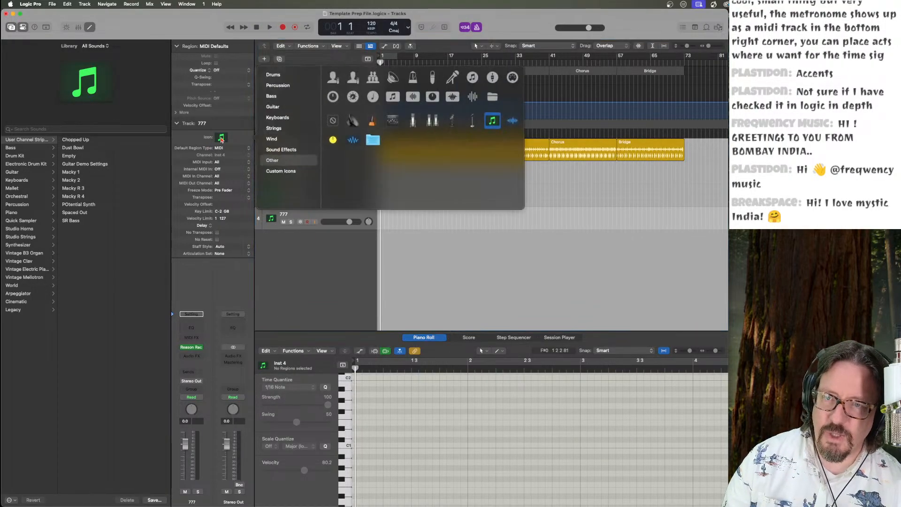
pyautogui.click(300, 172)
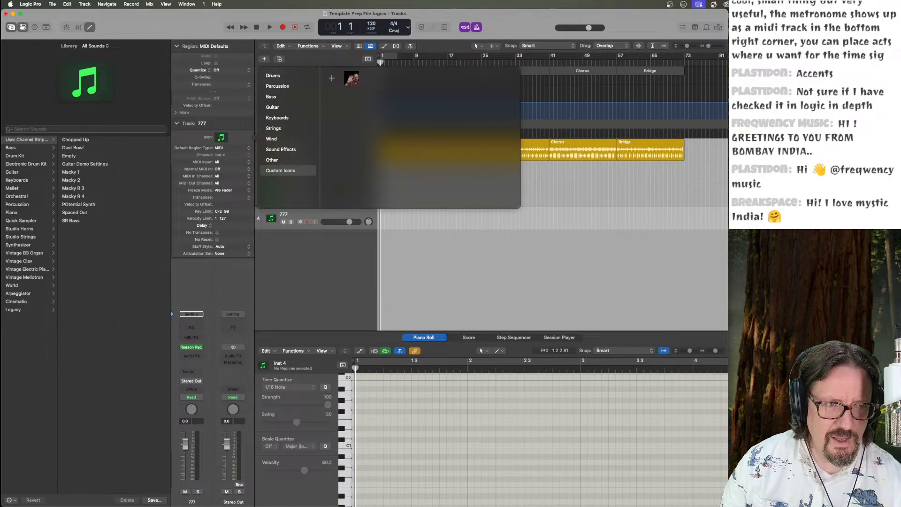
pyautogui.moveTo(799, 281); pyautogui.dragTo(354, 113)
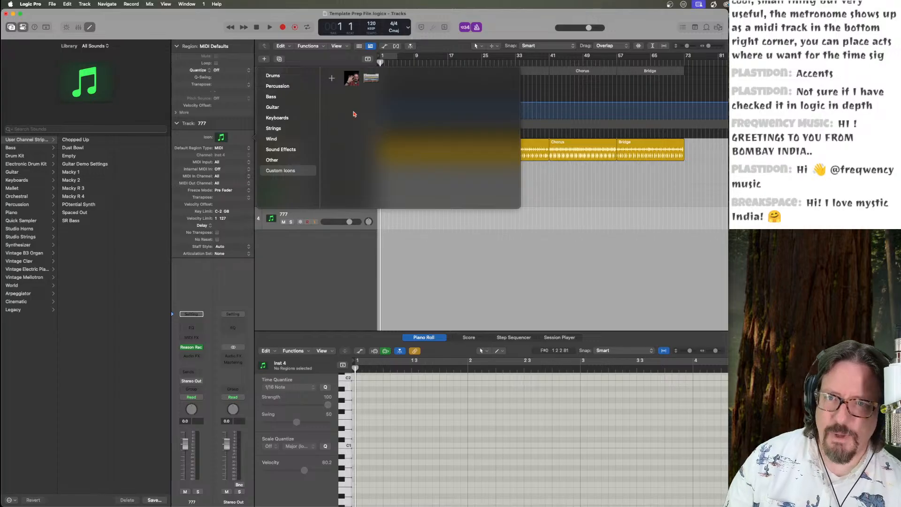
pyautogui.click(371, 78)
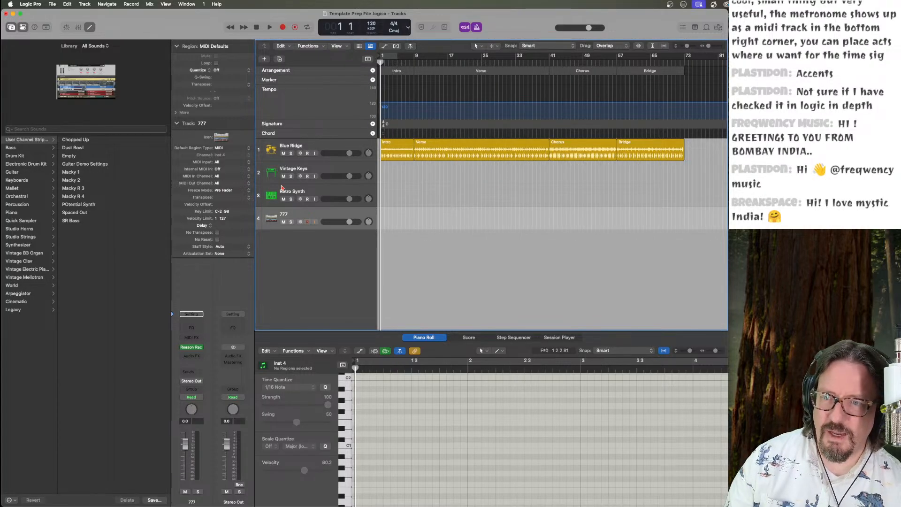
pyautogui.moveTo(101, 96)
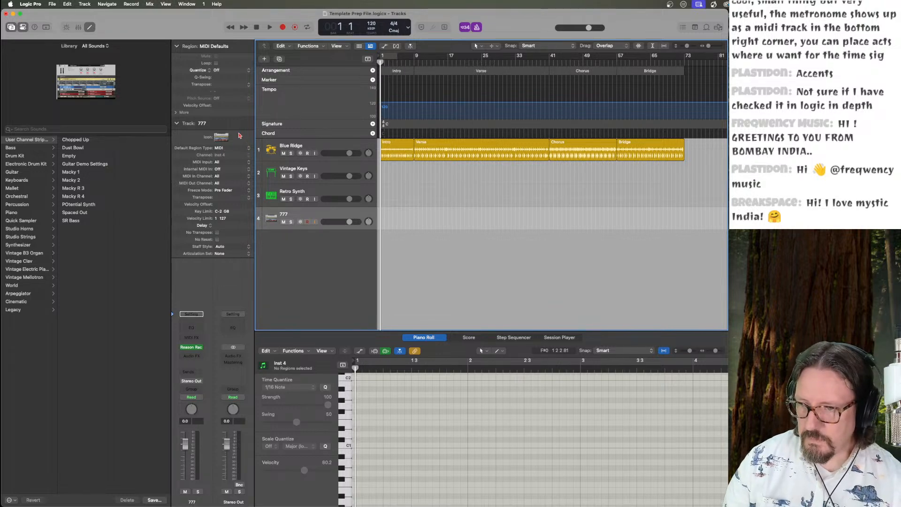
pyautogui.scroll(2, 239, 136)
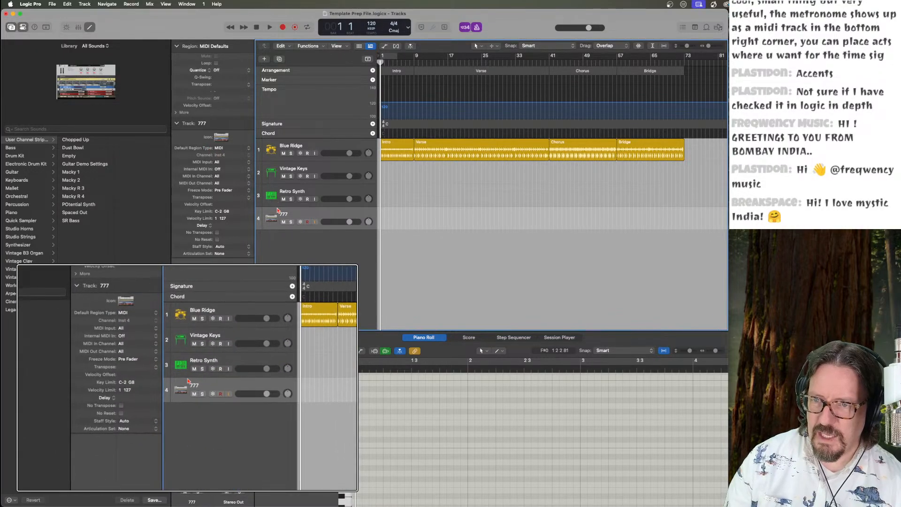
pyautogui.scroll(-2, 278, 211)
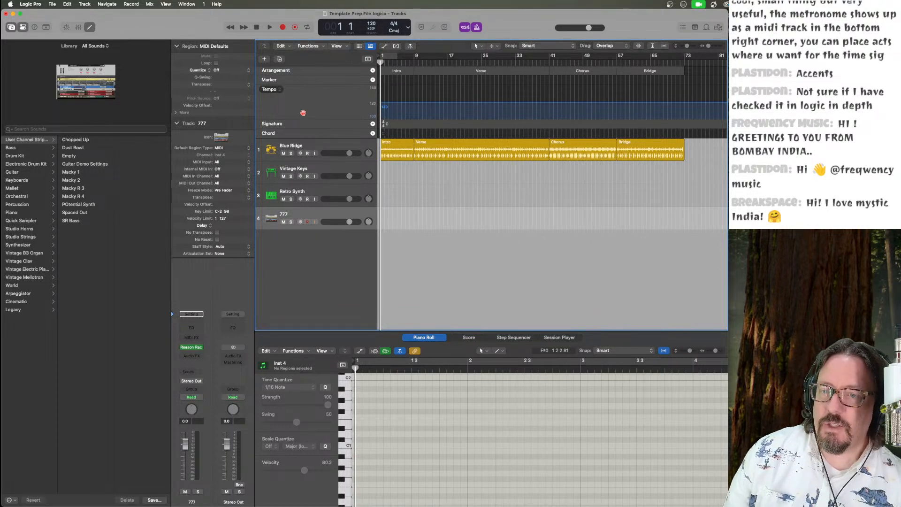
# Add a new software instrument track below 777 and load the stereo Studio Piano from the Studio Instruments.
pyautogui.click(85, 3)
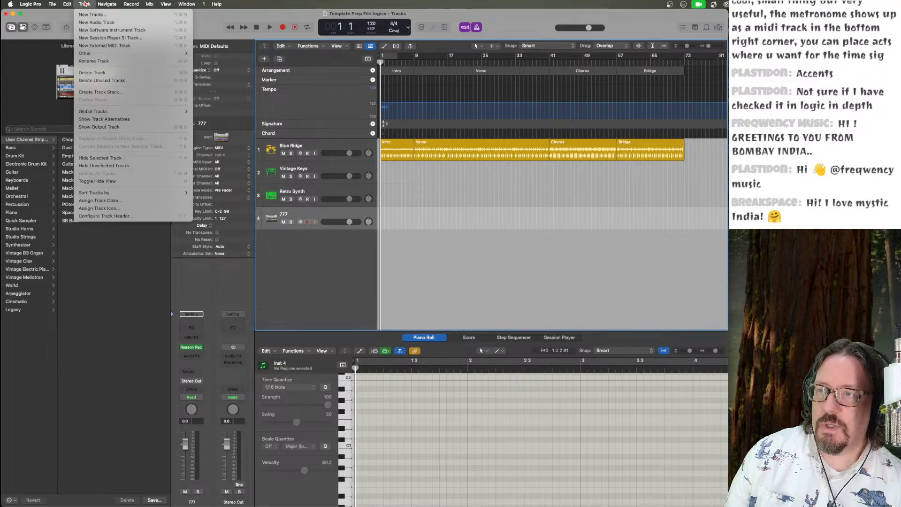
pyautogui.click(309, 274)
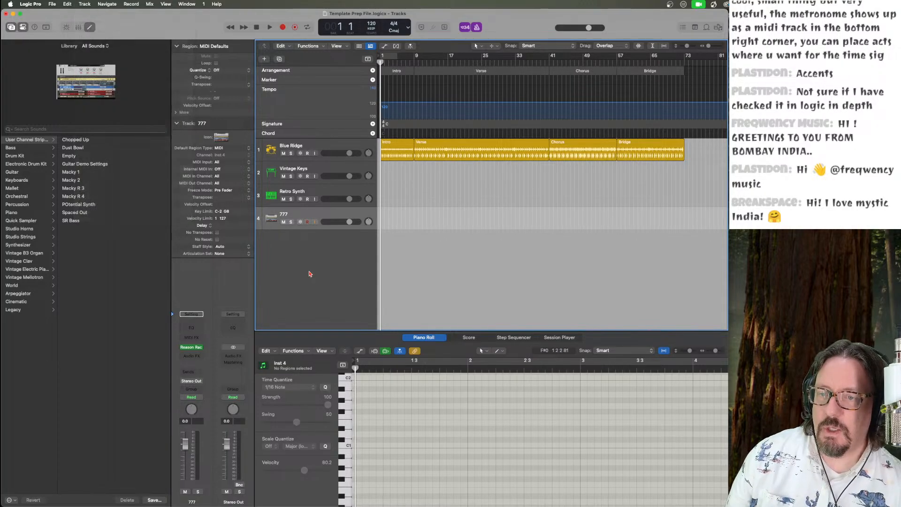
pyautogui.doubleClick(310, 273)
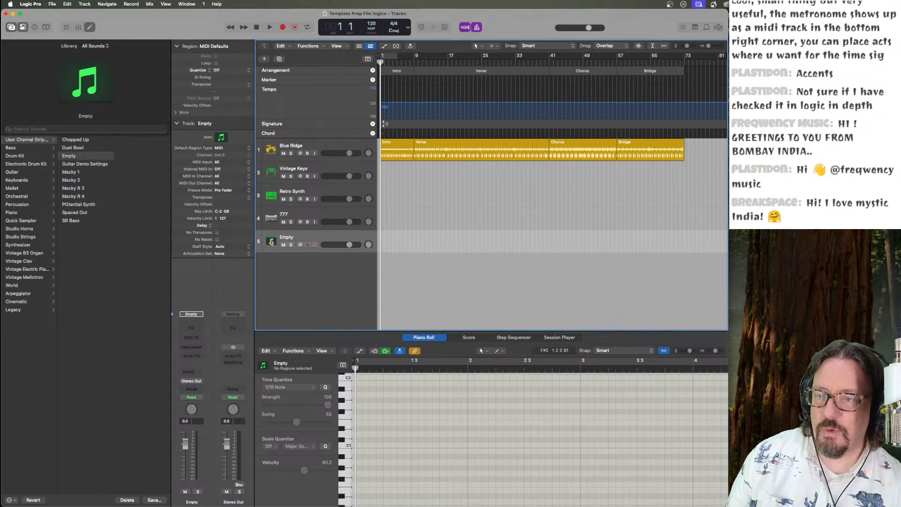
pyautogui.click(199, 347)
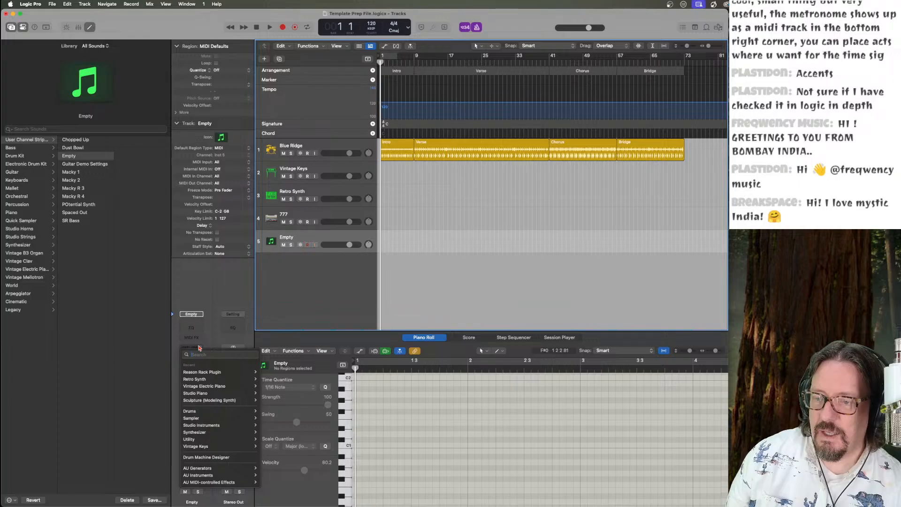
pyautogui.moveTo(211, 448)
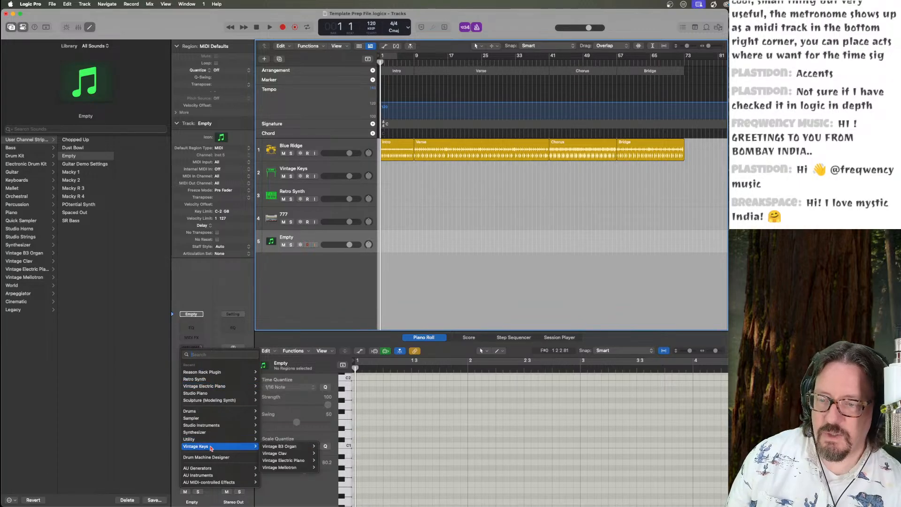
pyautogui.moveTo(216, 425)
pyautogui.moveTo(282, 439)
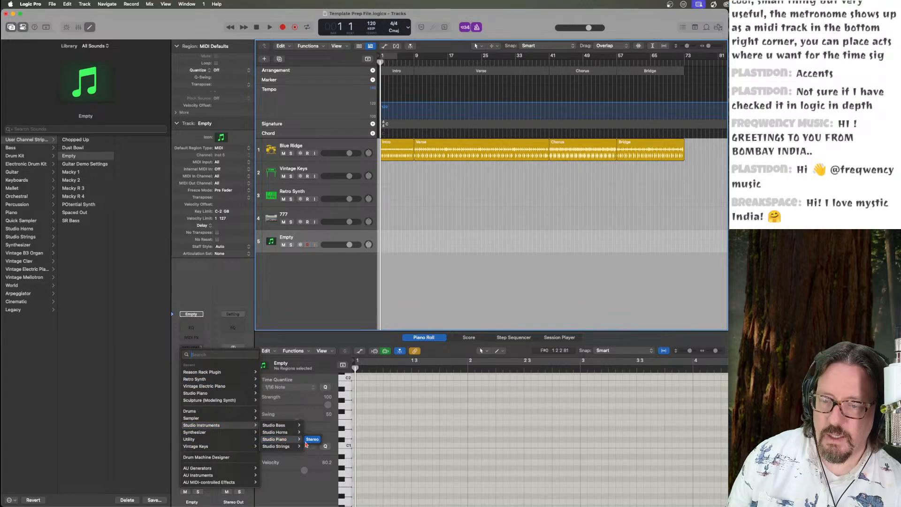
pyautogui.click(311, 440)
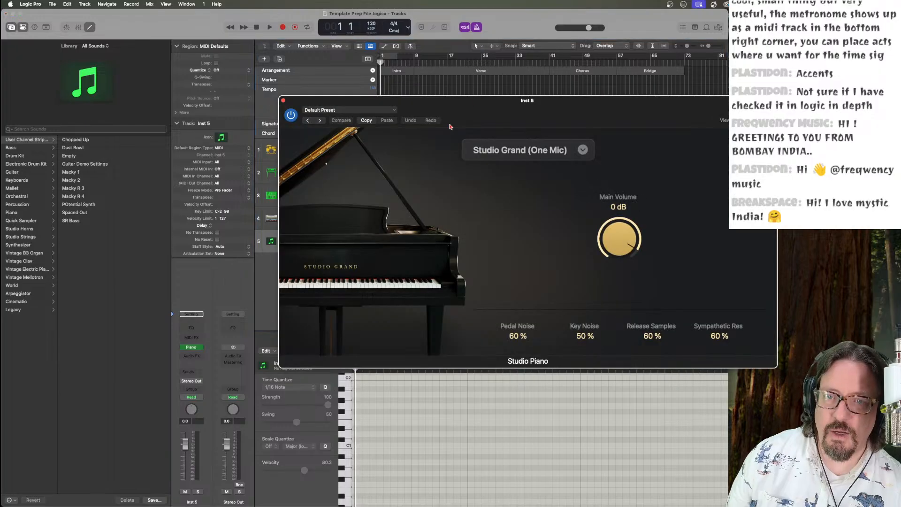
# Switch the Studio Piano to the Studio Grand model, set Pedal Noise to 47 %, and close the plugin window.
pyautogui.click(554, 157)
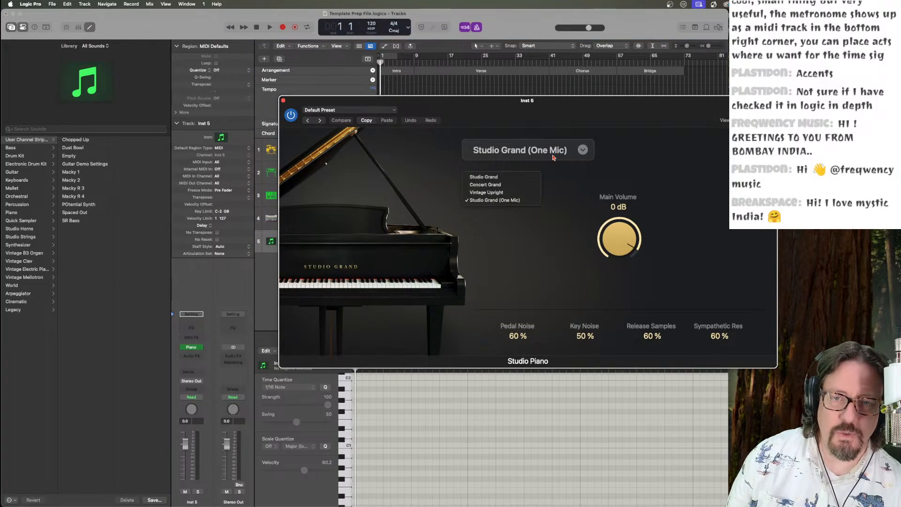
pyautogui.click(487, 179)
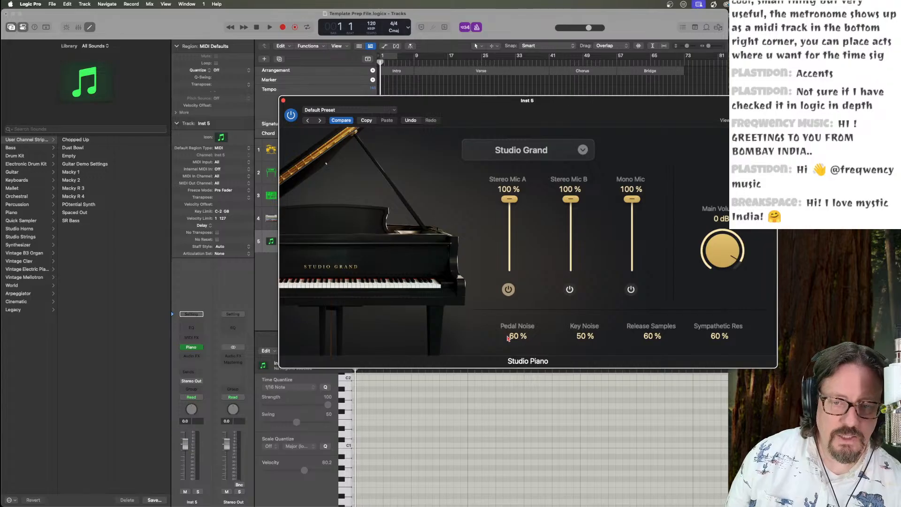
pyautogui.moveTo(510, 337); pyautogui.dragTo(514, 360)
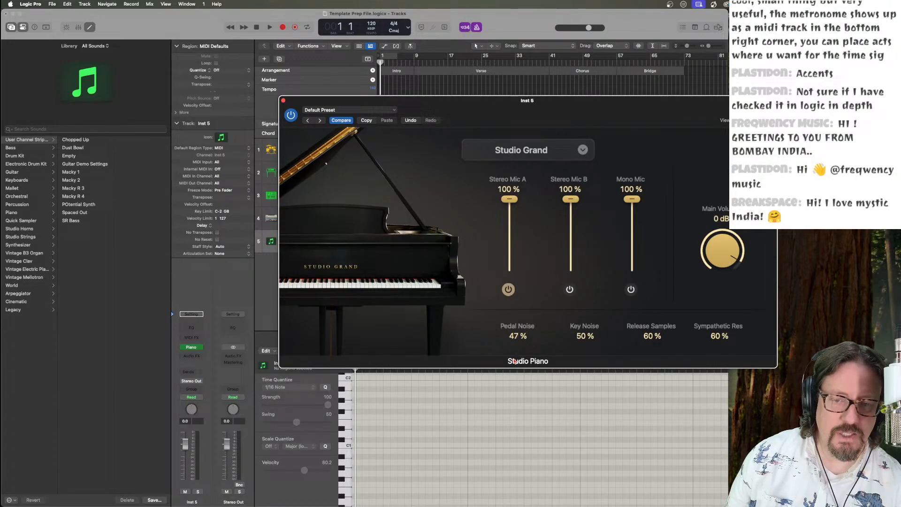
pyautogui.click(284, 101)
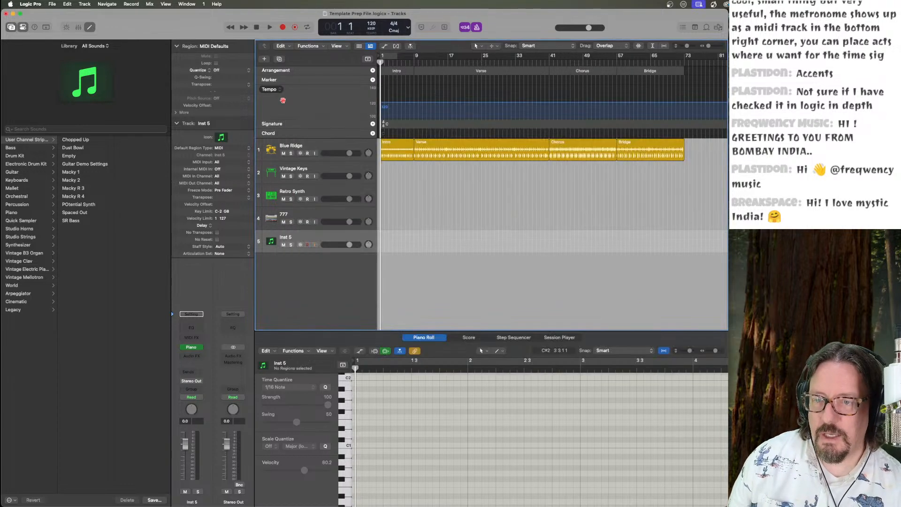
# Rename the new piano track as Studio Piano.
pyautogui.doubleClick(283, 238)
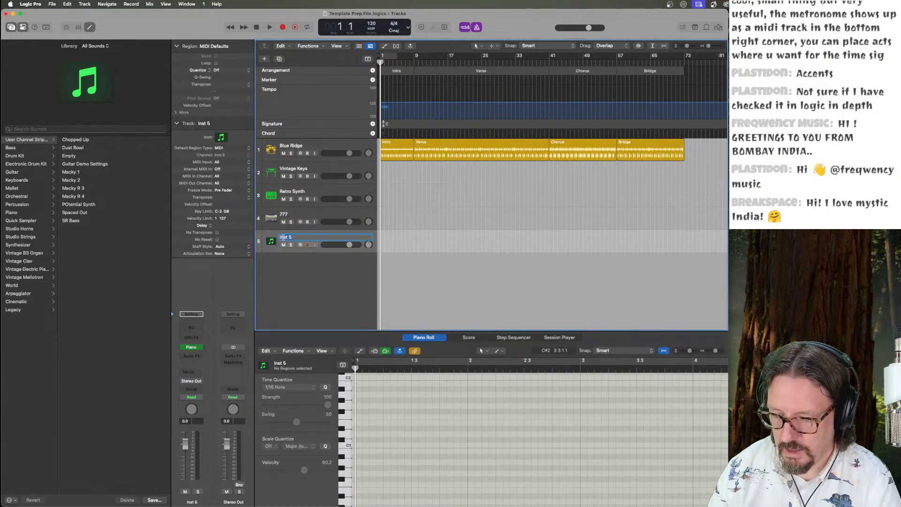
pyautogui.write('Studio Piano')
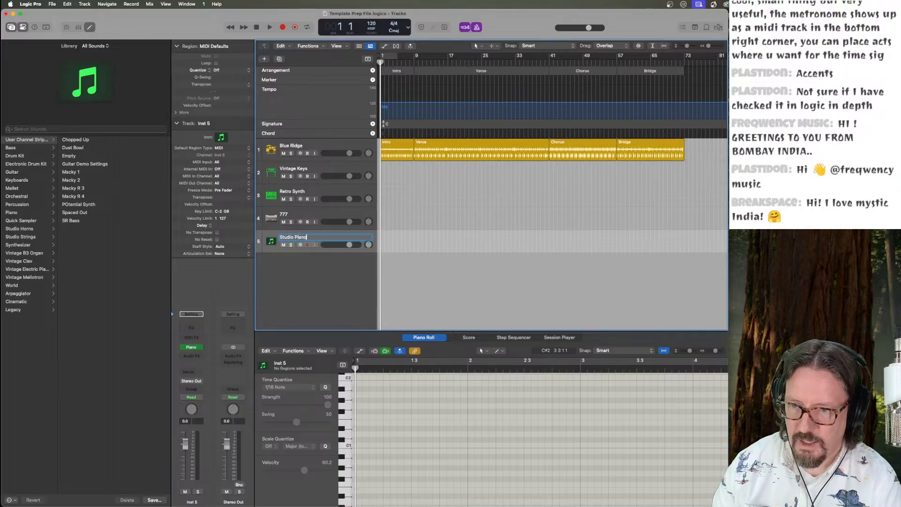
pyautogui.press('Return')
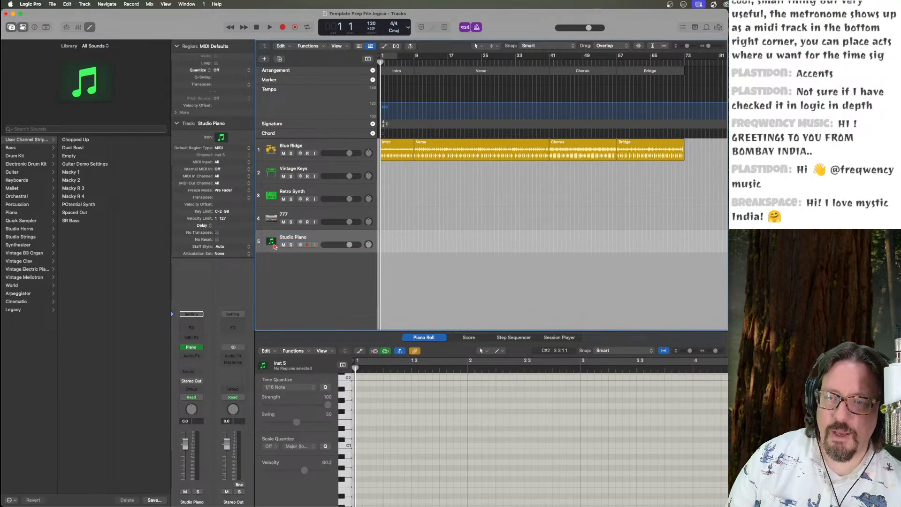
# Give the Studio Piano track the line-drawn grand piano icon from the Keyboards category and move the track directly below Blue Ridge.
pyautogui.click(221, 137)
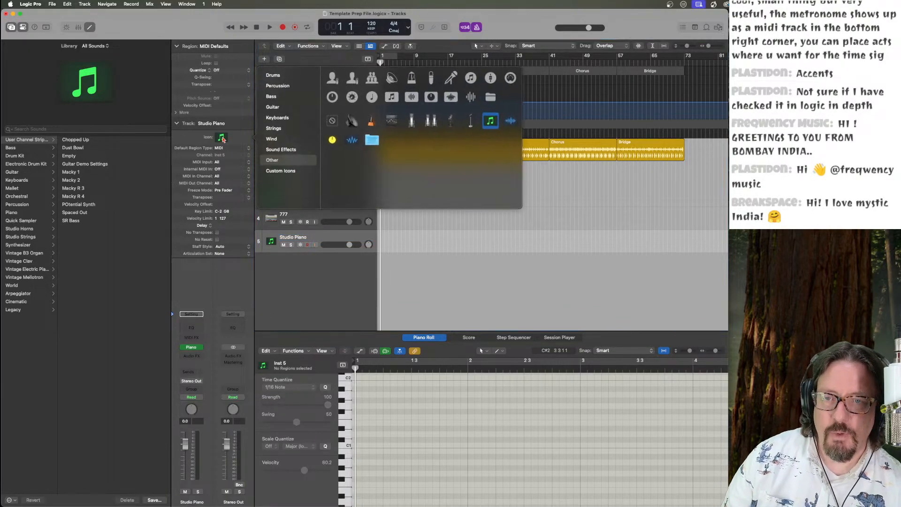
pyautogui.click(278, 120)
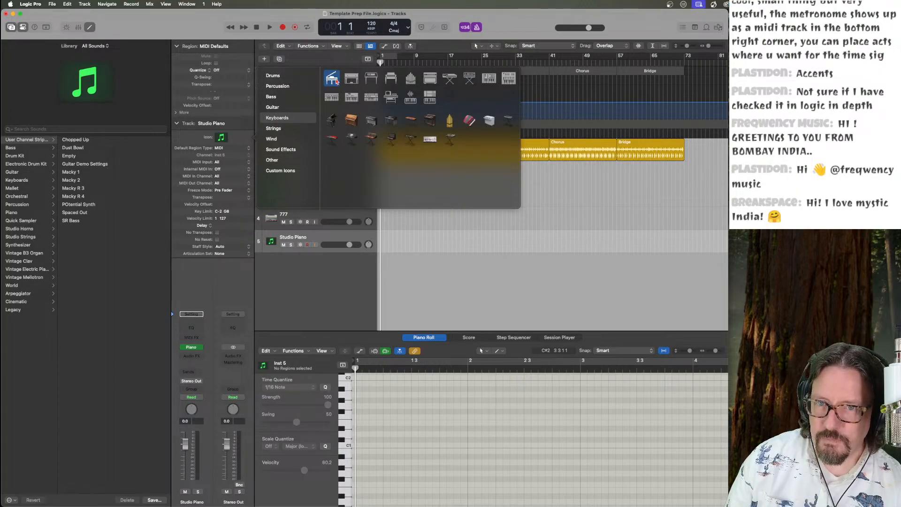
pyautogui.click(332, 79)
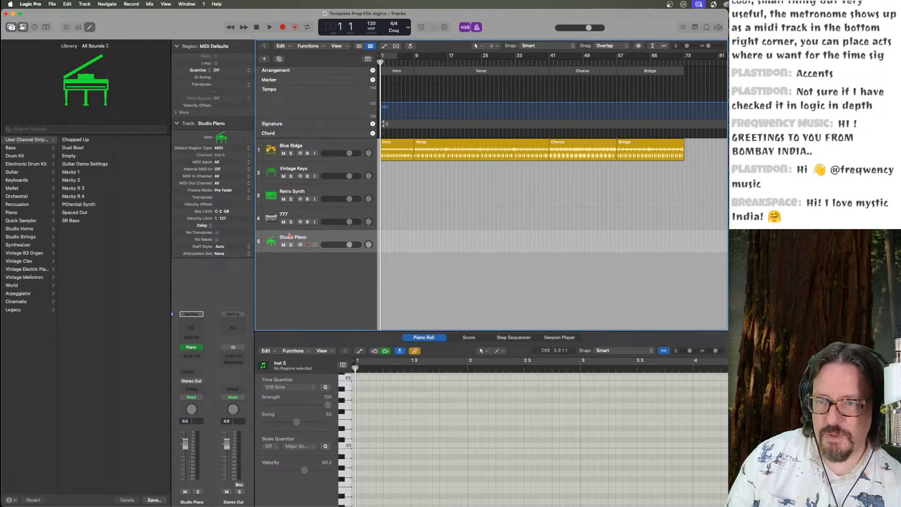
pyautogui.moveTo(292, 236); pyautogui.dragTo(312, 175)
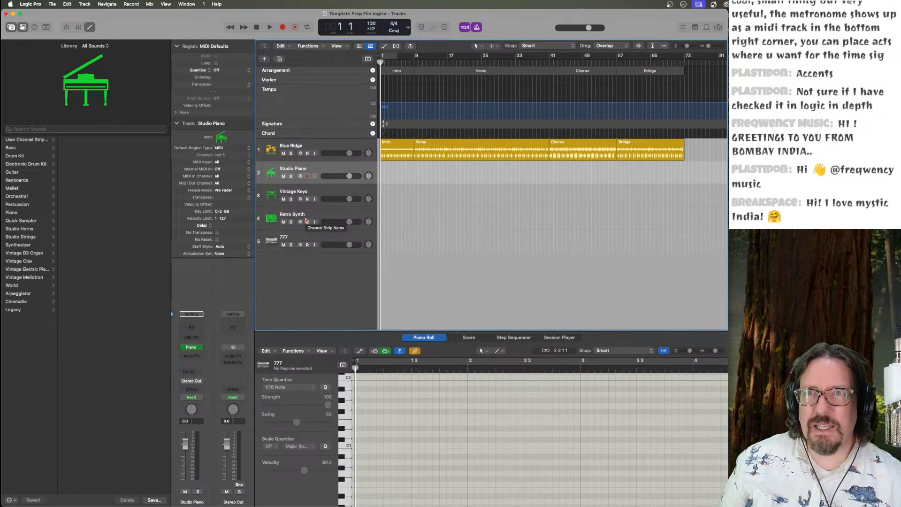
# Add a new software instrument track directly below Blue Ridge and load the Studio Bass from the Studio Instruments.
pyautogui.click(314, 147)
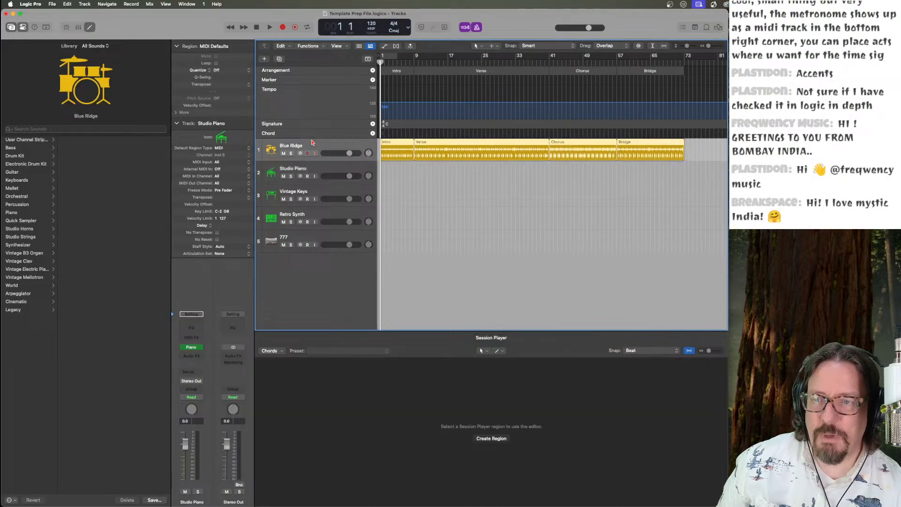
pyautogui.click(85, 5)
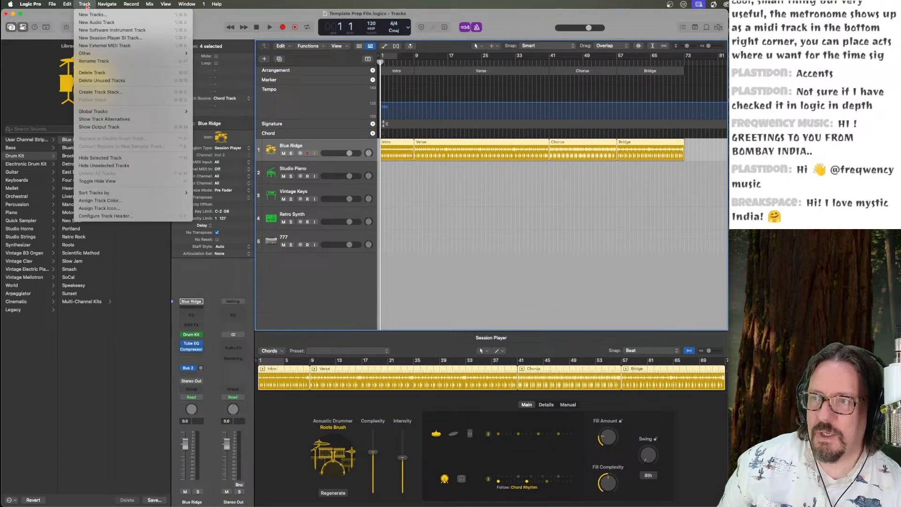
pyautogui.click(97, 31)
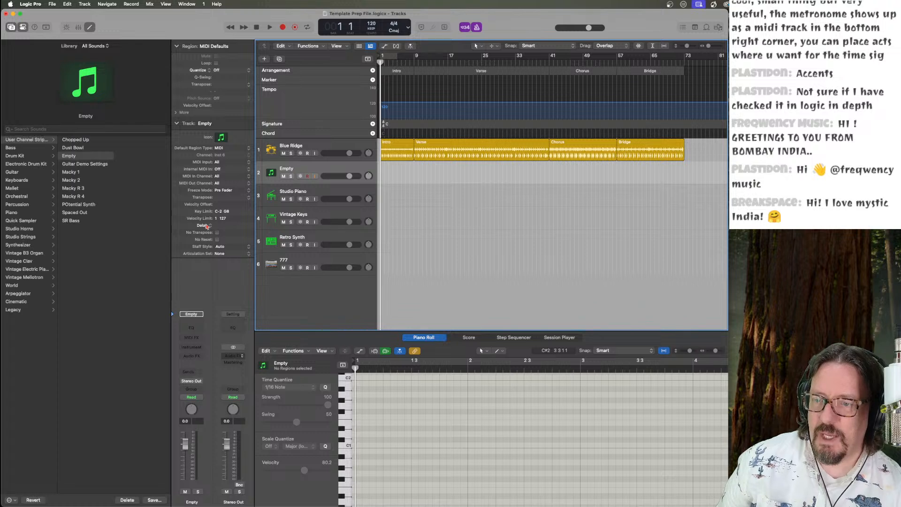
pyautogui.click(192, 348)
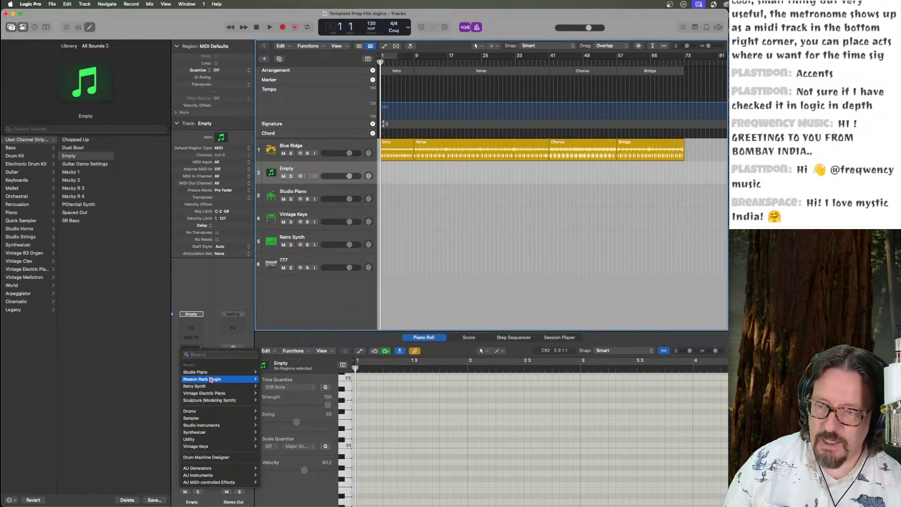
pyautogui.moveTo(213, 386)
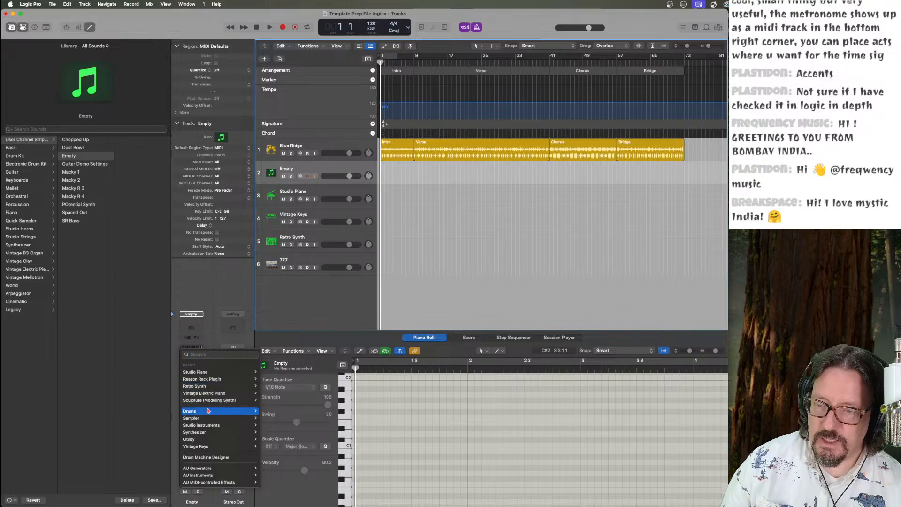
pyautogui.moveTo(202, 427)
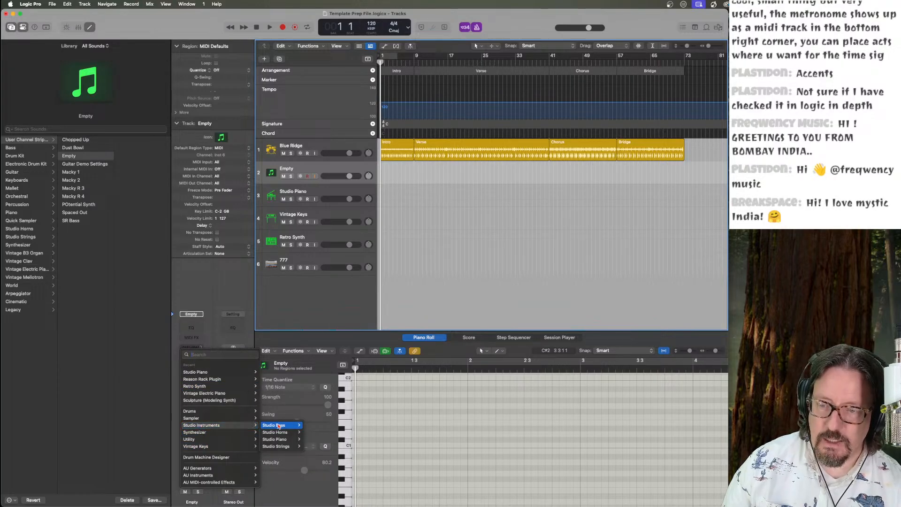
pyautogui.click(305, 426)
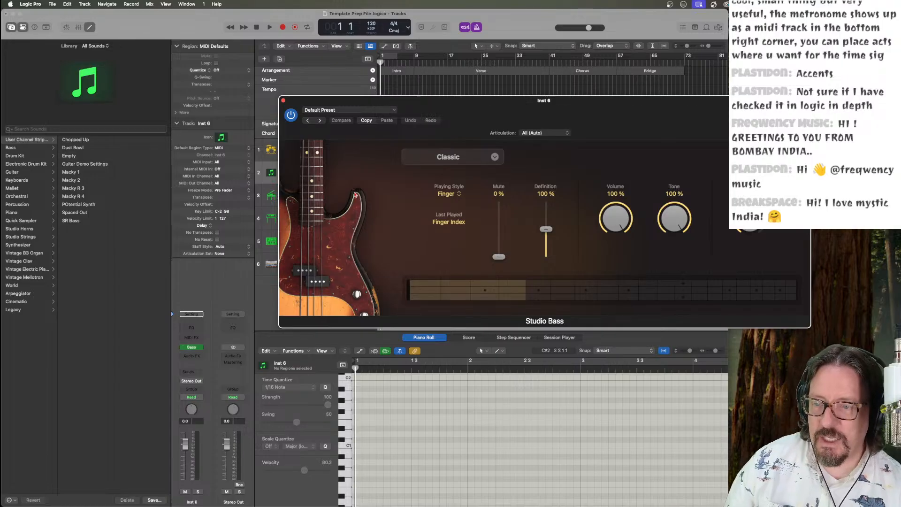
# Look through the bass models offered by Studio Bass and close the plugin window.
pyautogui.click(477, 156)
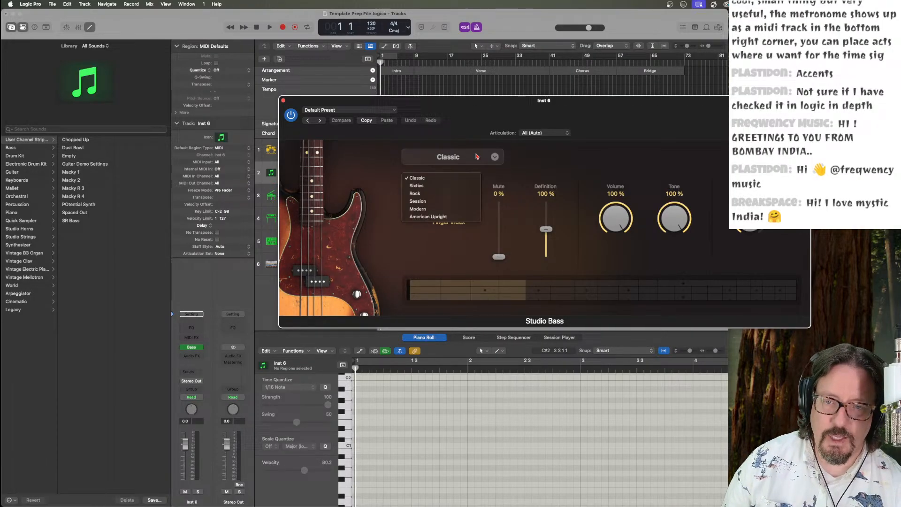
pyautogui.click(426, 203)
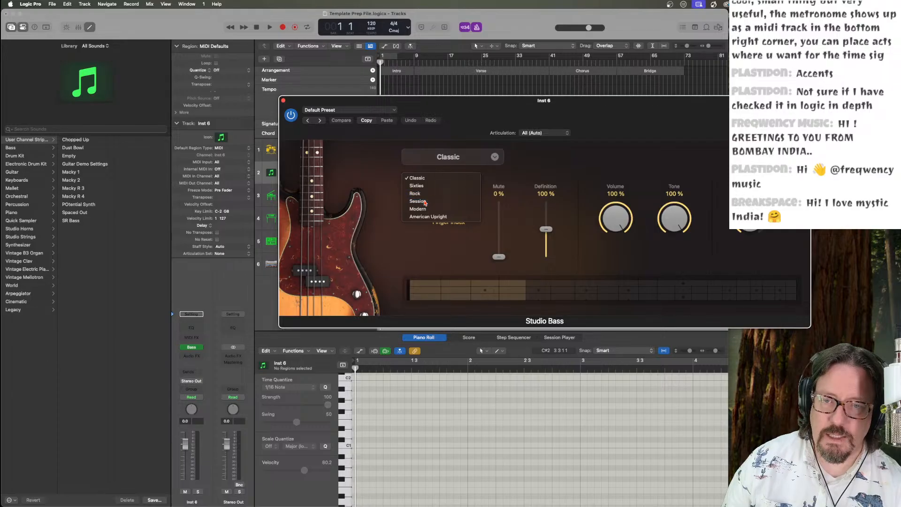
pyautogui.click(284, 102)
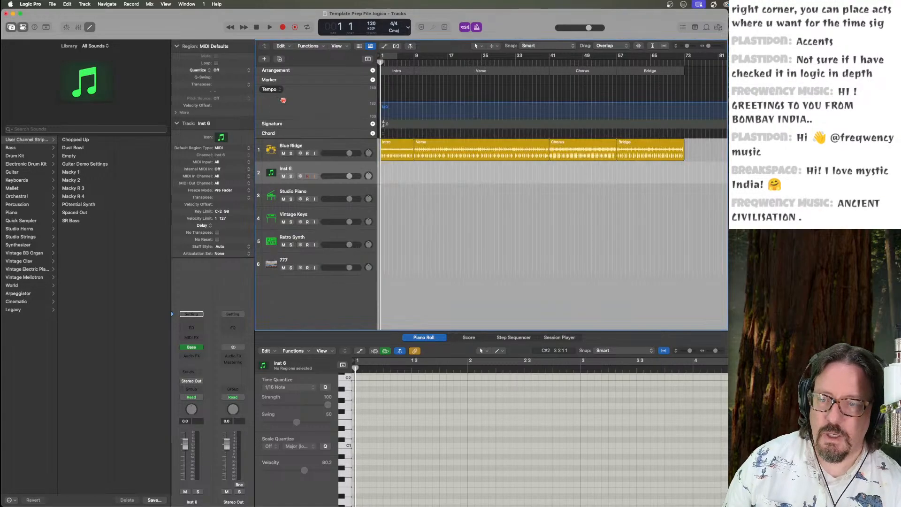
# Rename the new bass track as Studio Bass.
pyautogui.moveTo(198, 348)
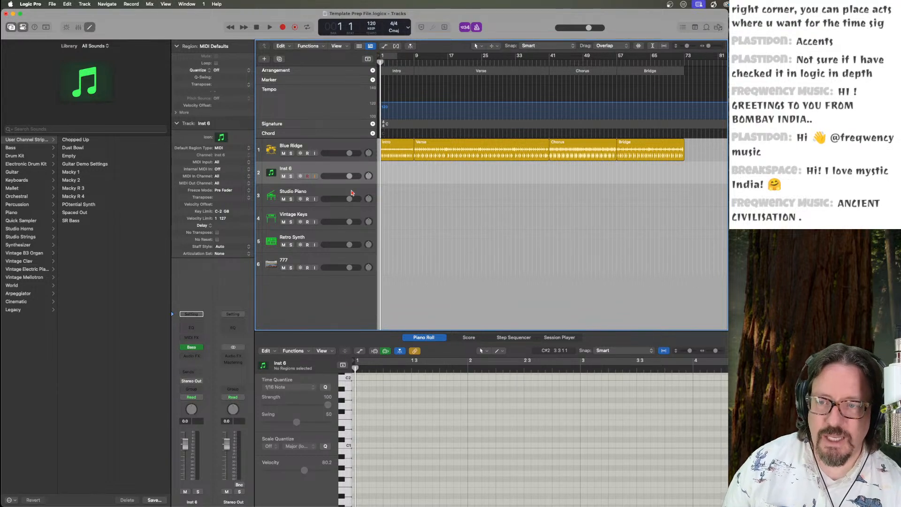
pyautogui.doubleClick(284, 169)
pyautogui.write('Studio ')
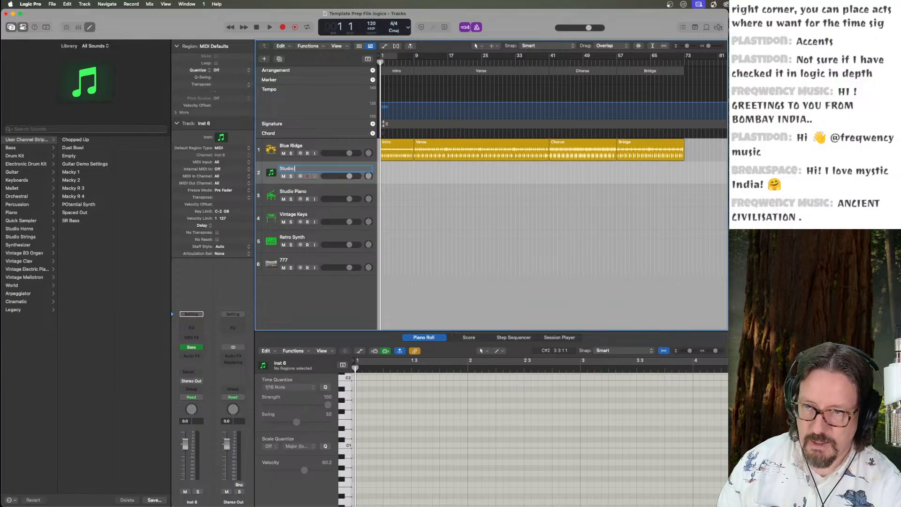
pyautogui.write('Bass')
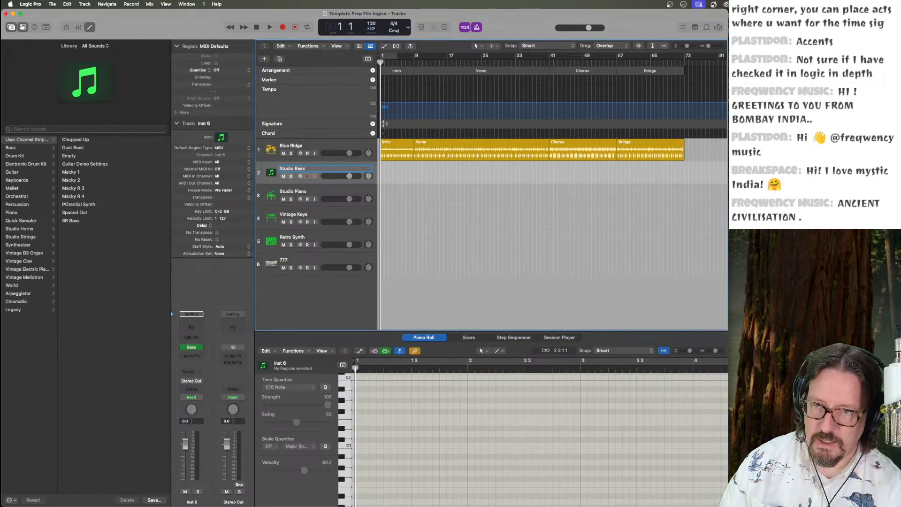
pyautogui.press('Return')
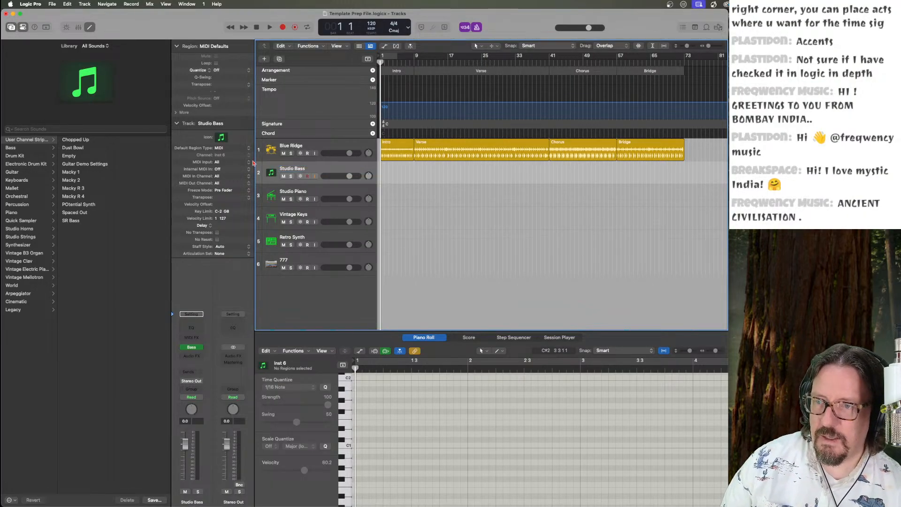
# Give the Studio Bass track a line-drawn electric bass guitar icon from the Bass category.
pyautogui.click(222, 137)
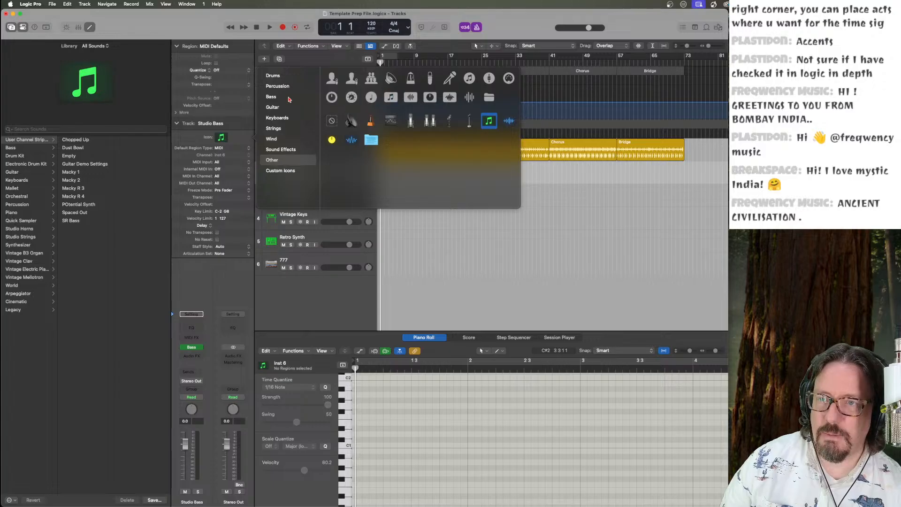
pyautogui.click(281, 97)
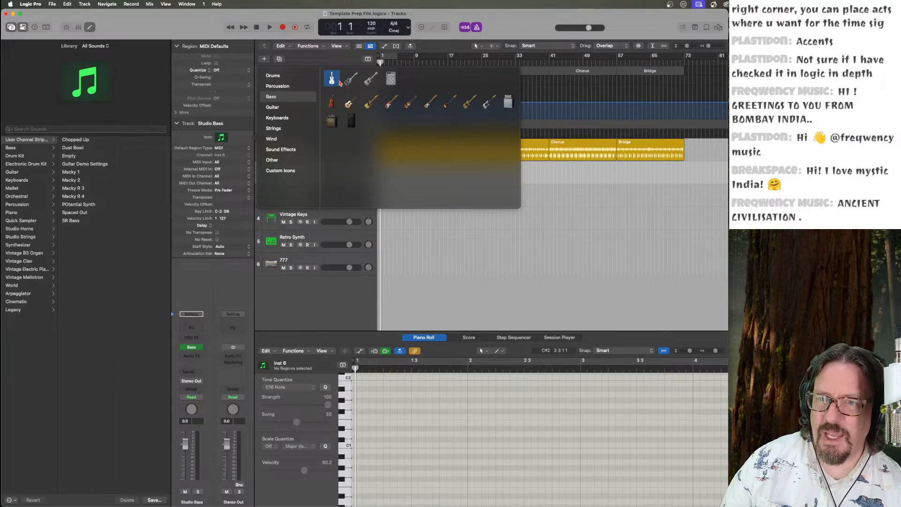
pyautogui.click(366, 84)
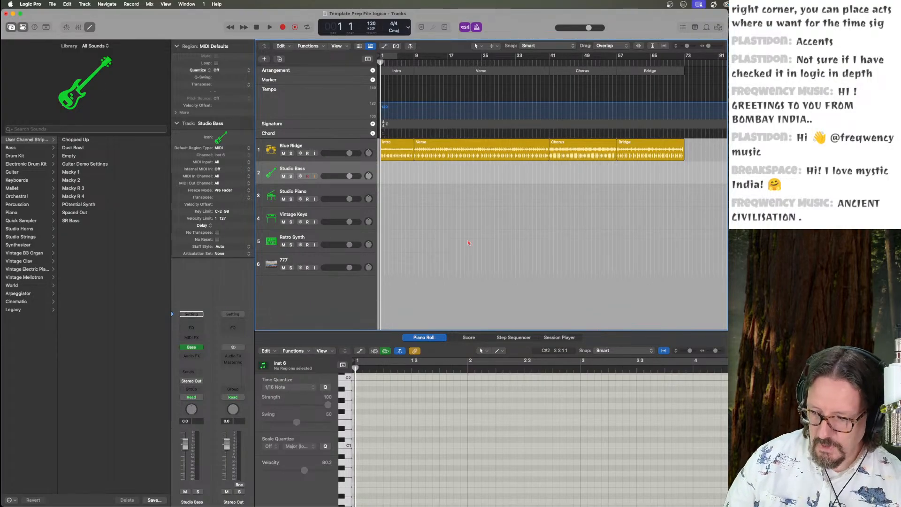
# Hide the editor below the tracks and open the General project settings.
pyautogui.press('e')
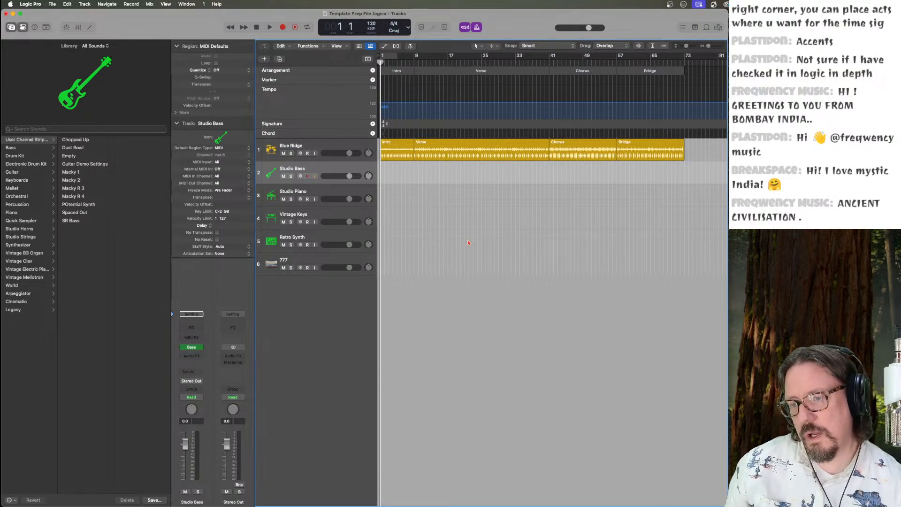
pyautogui.click(51, 4)
pyautogui.moveTo(57, 123)
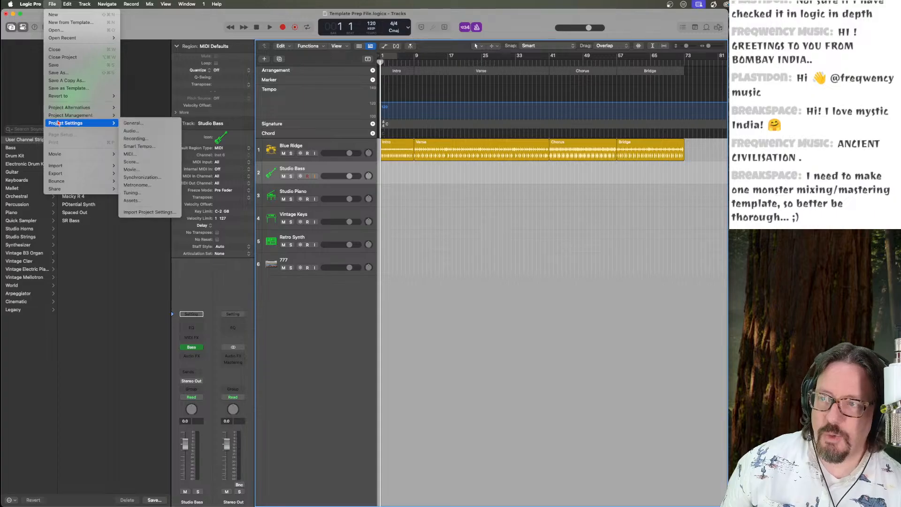
pyautogui.click(159, 125)
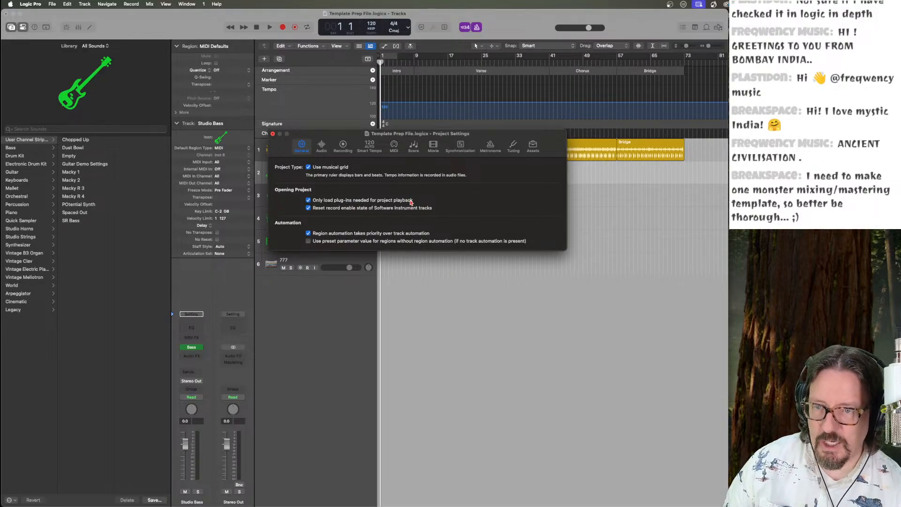
# Review the Audio project settings and turn on Automatically colorize takes in the Recording settings.
pyautogui.click(323, 146)
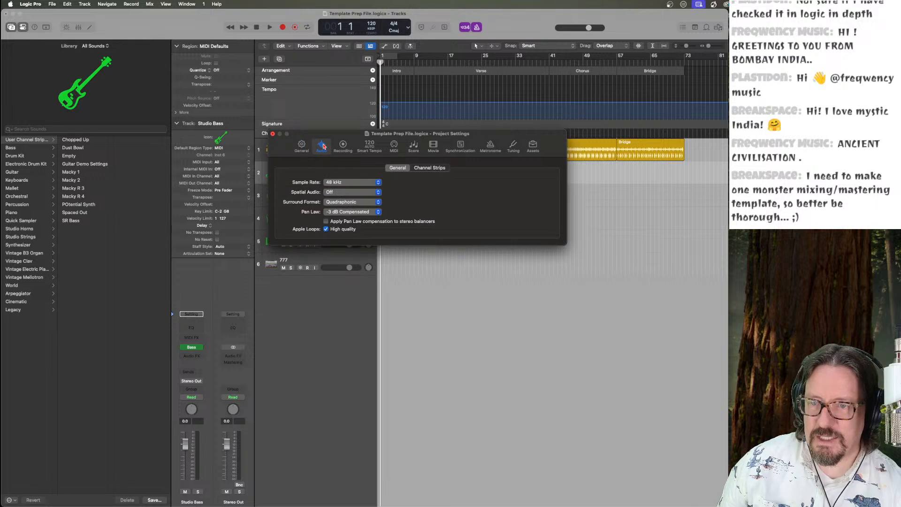
pyautogui.click(429, 168)
pyautogui.click(398, 168)
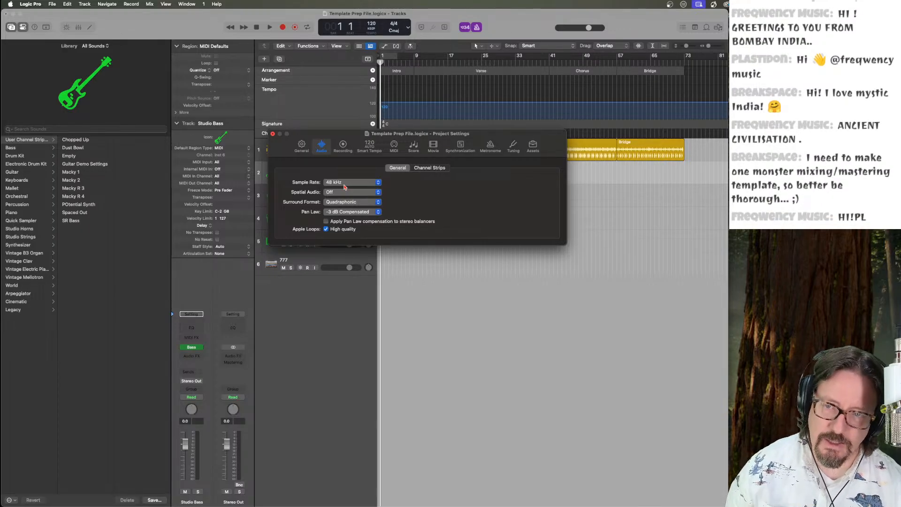
pyautogui.click(345, 151)
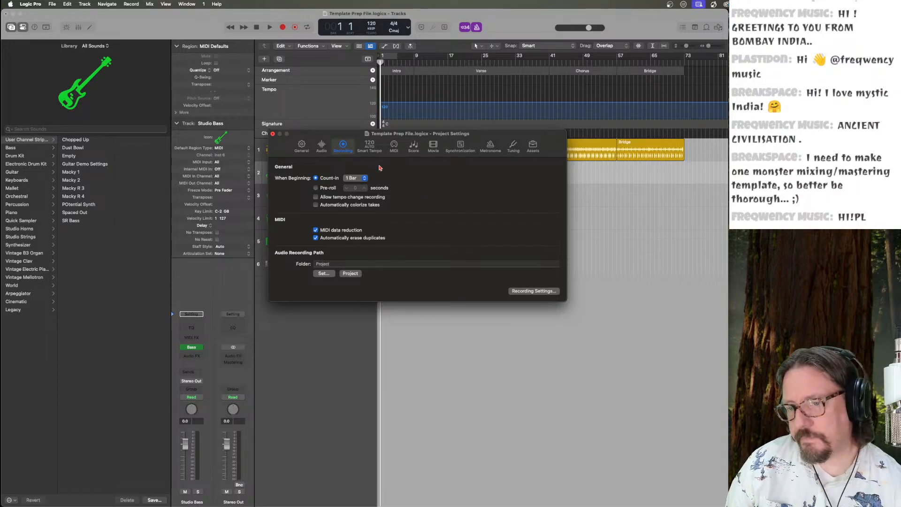
pyautogui.click(316, 205)
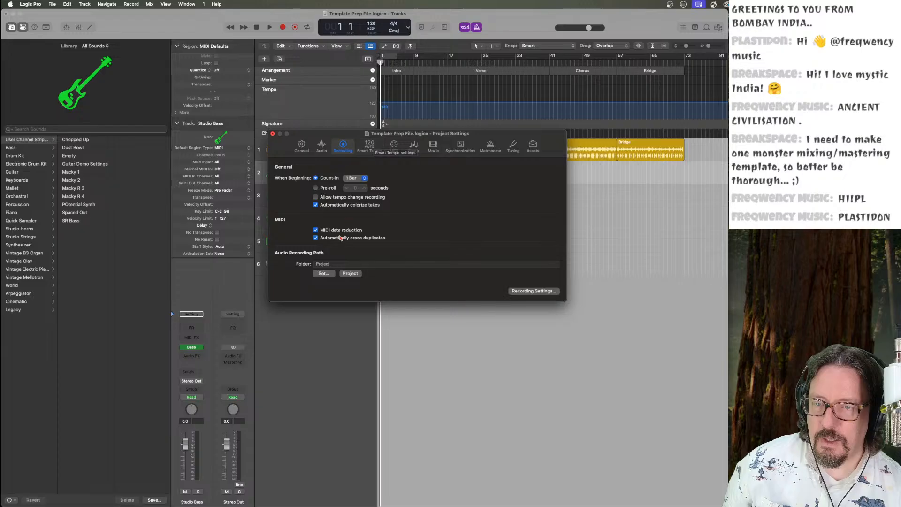
# In the Smart Tempo settings, set new recordings and imported files to On, and enable Trim start of new regions for both.
pyautogui.click(369, 147)
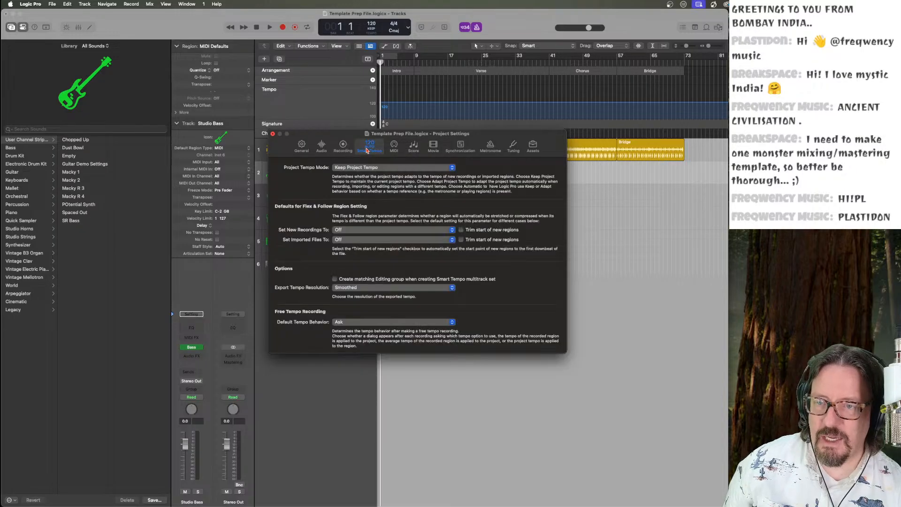
pyautogui.click(346, 231)
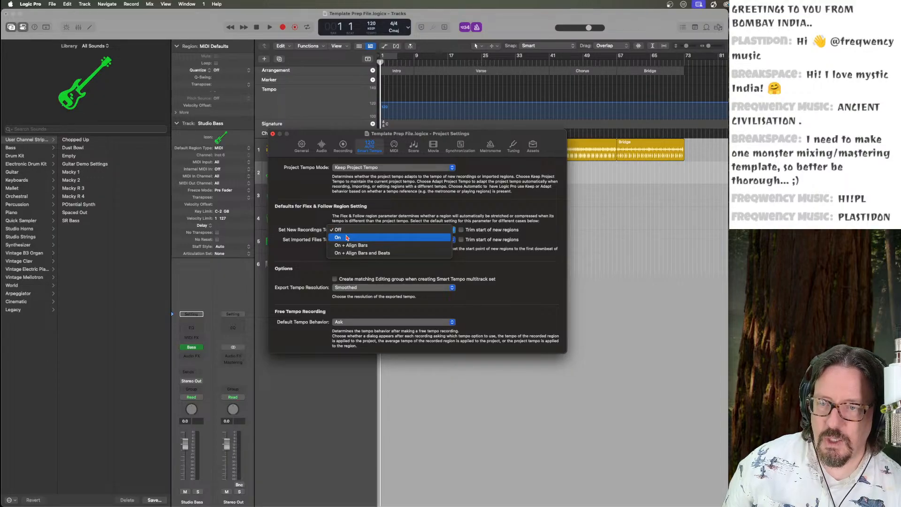
pyautogui.click(347, 238)
pyautogui.click(344, 240)
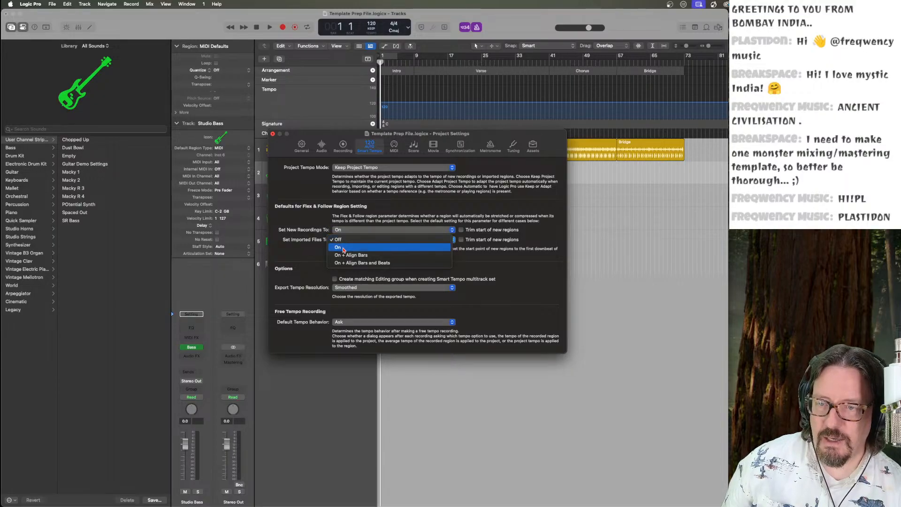
pyautogui.click(344, 248)
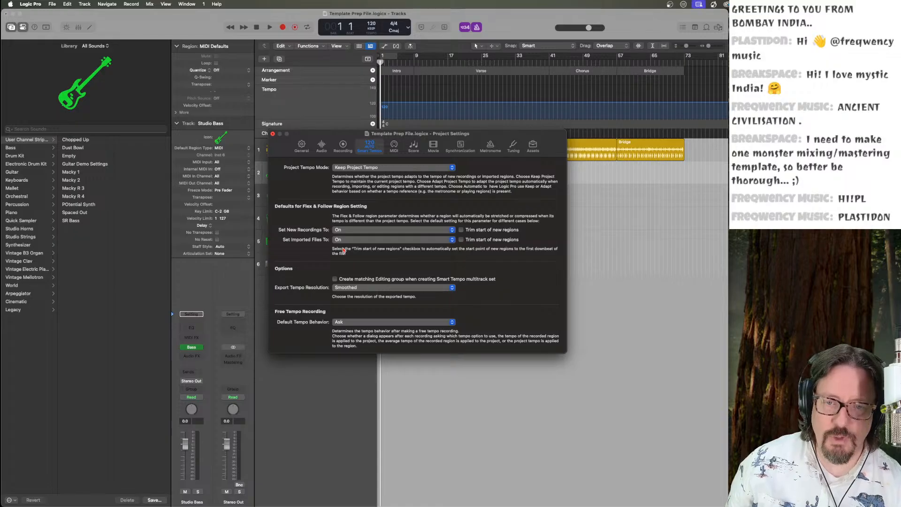
pyautogui.click(462, 230)
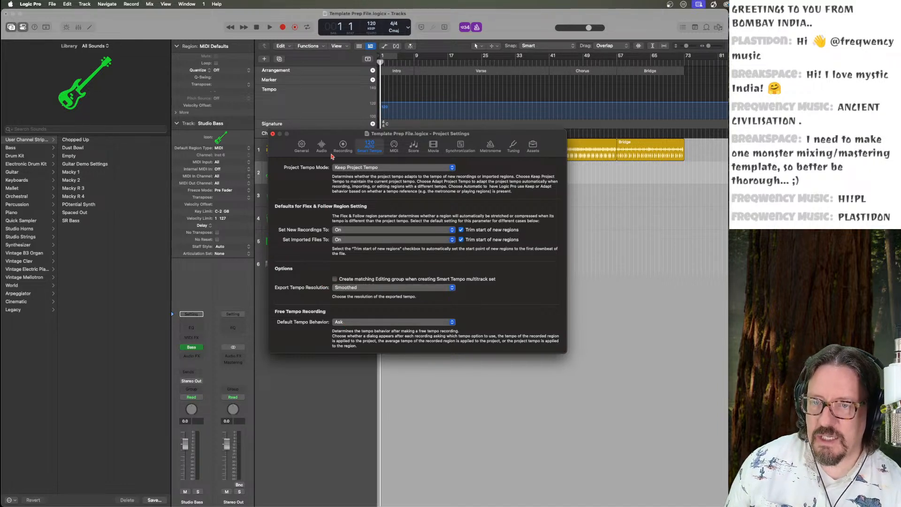
# Turn on chasing of Notes in the MIDI project settings, and look over the Clip Length and Score options.
pyautogui.click(395, 147)
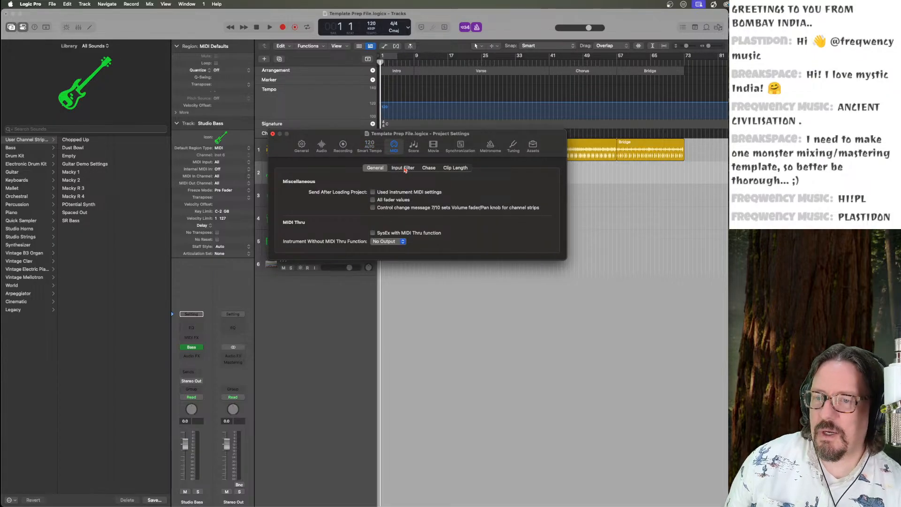
pyautogui.click(402, 169)
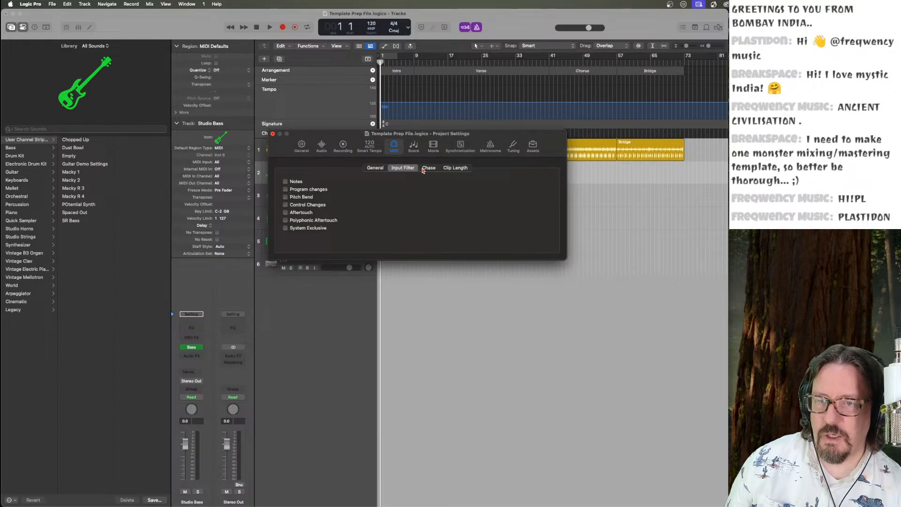
pyautogui.click(423, 169)
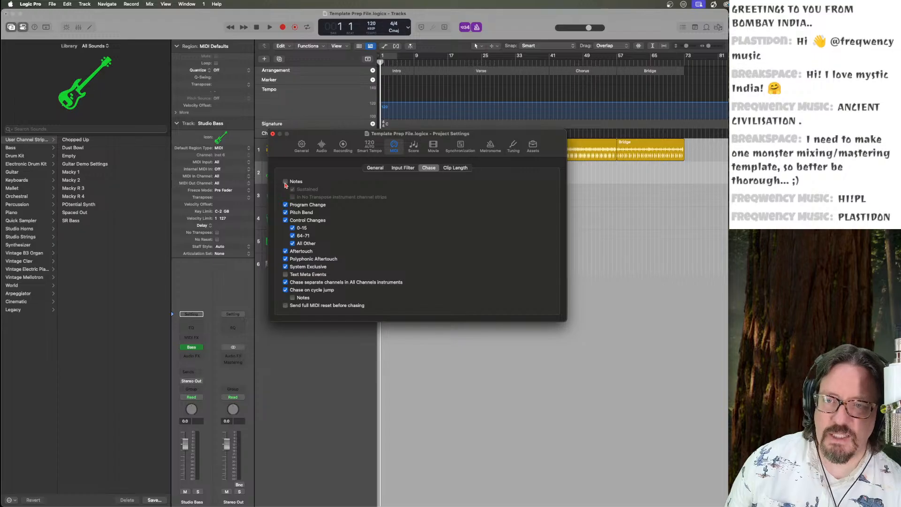
pyautogui.click(285, 182)
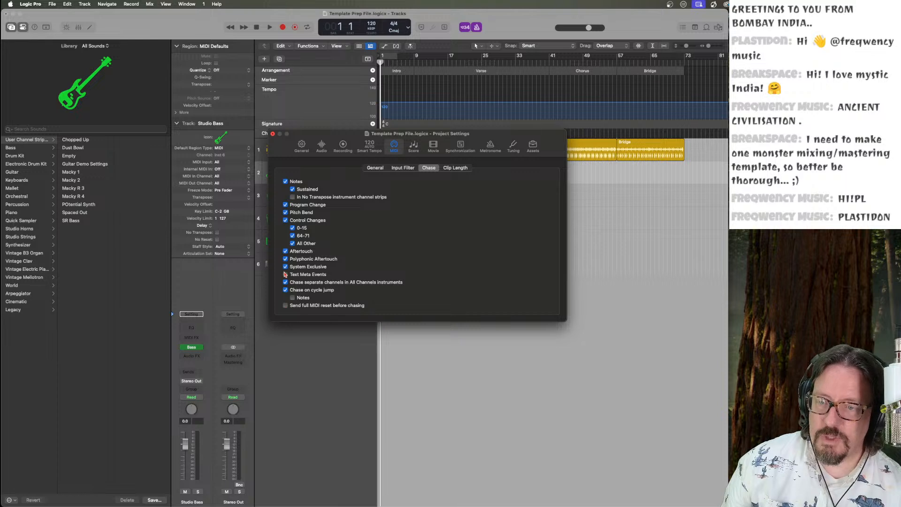
pyautogui.click(456, 168)
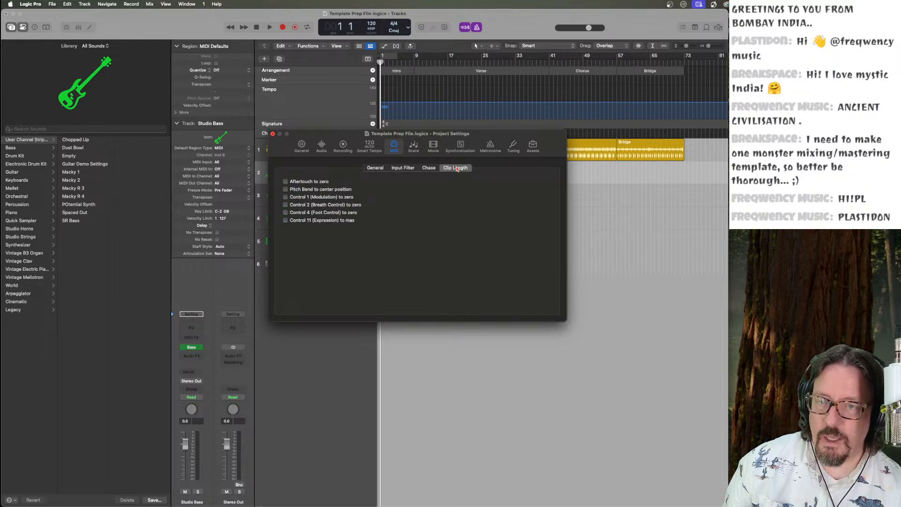
pyautogui.click(412, 147)
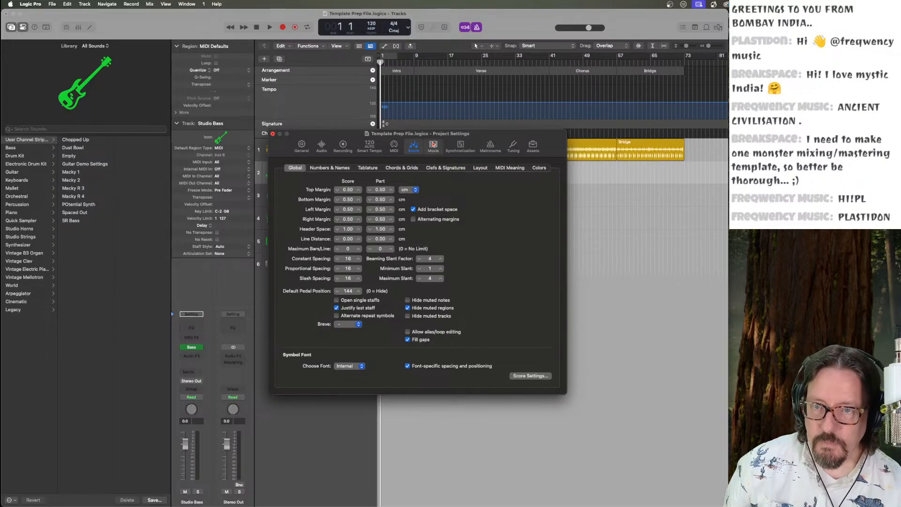
# Look through the Score, Movie and Synchronization project settings, including MIDI Meaning, Layout and the available MIDI sync destinations.
pyautogui.click(518, 168)
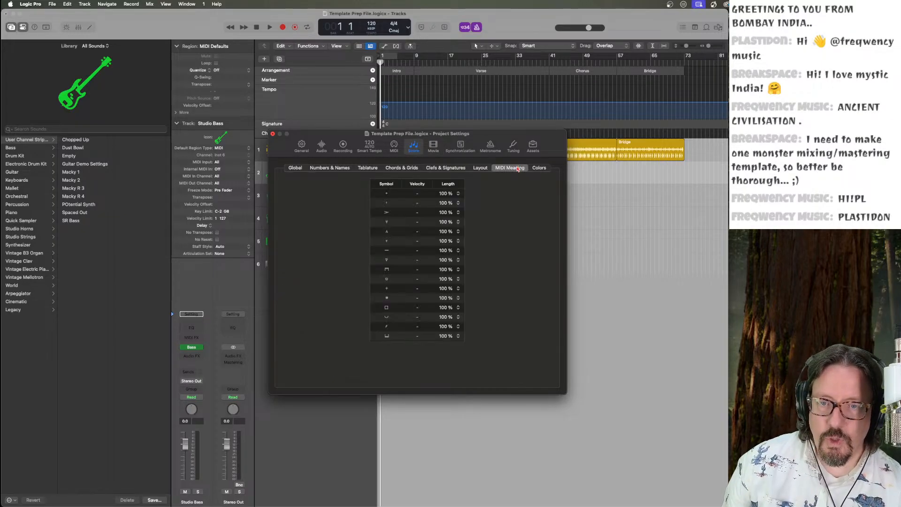
pyautogui.click(480, 167)
pyautogui.click(434, 146)
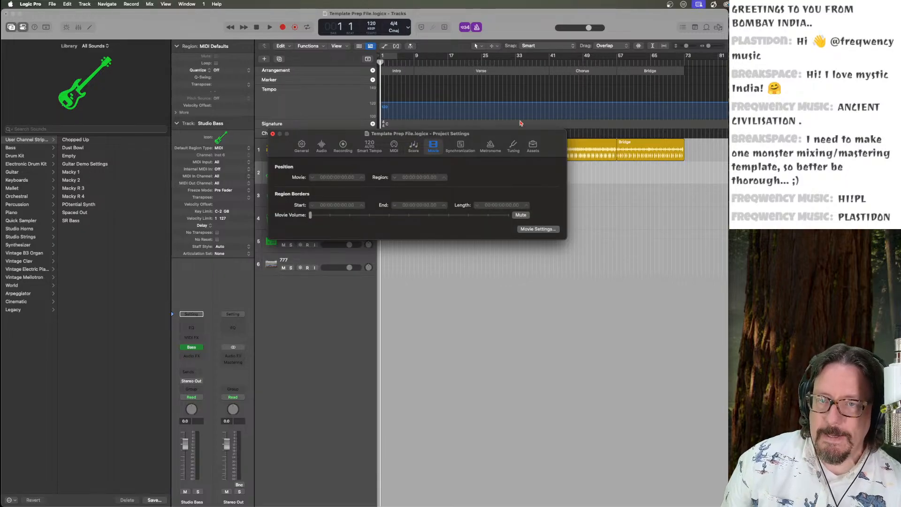
pyautogui.click(459, 146)
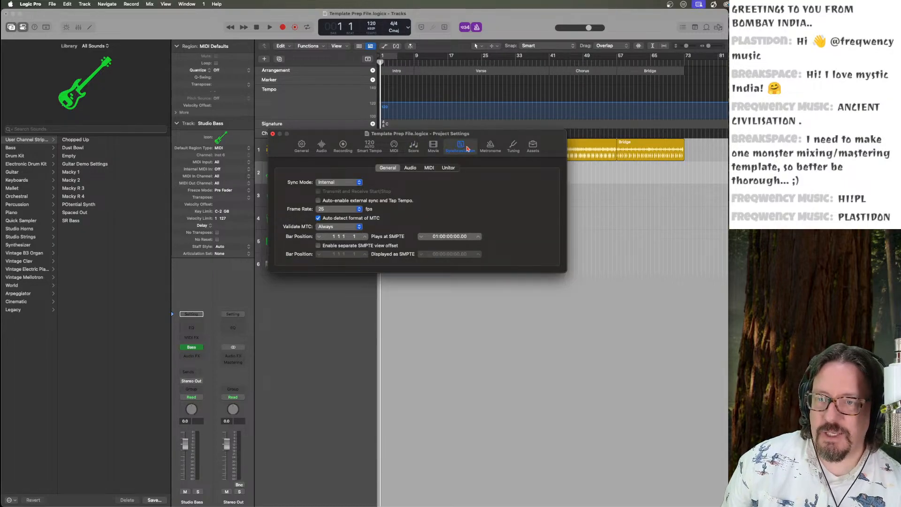
pyautogui.click(411, 168)
pyautogui.click(429, 169)
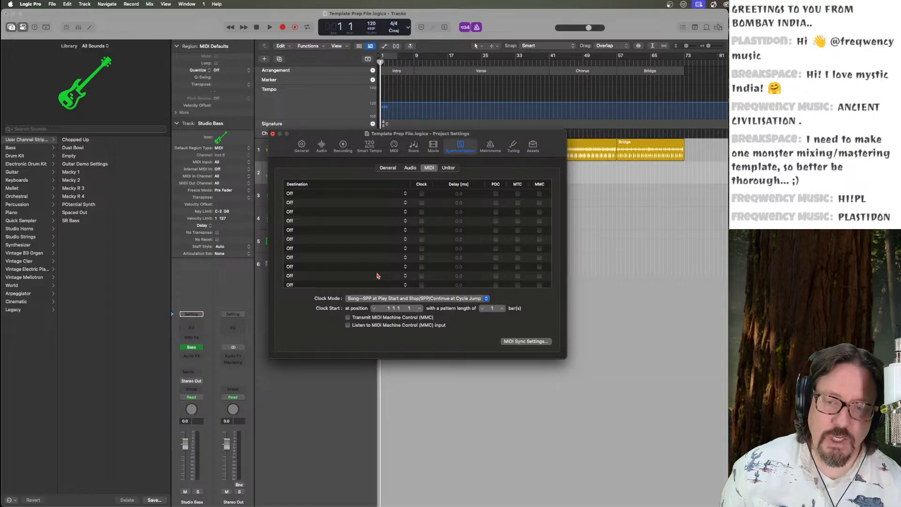
pyautogui.click(391, 194)
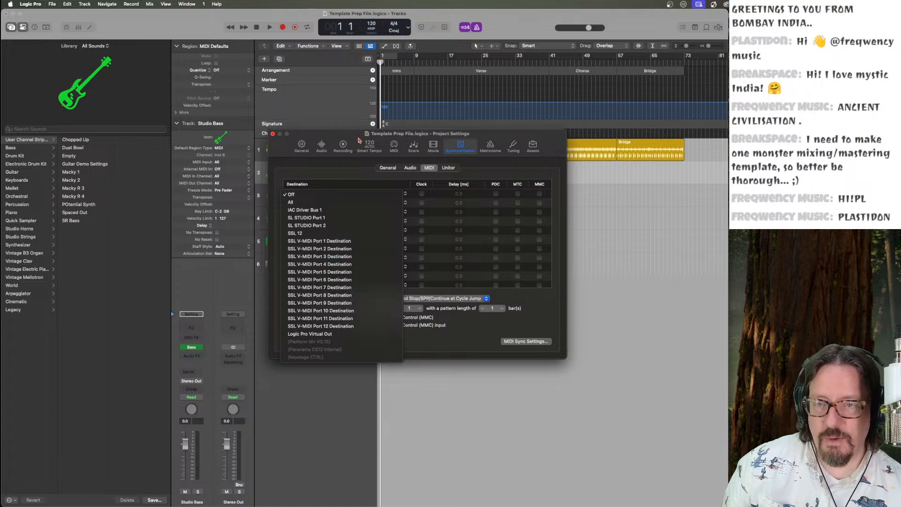
pyautogui.click(337, 179)
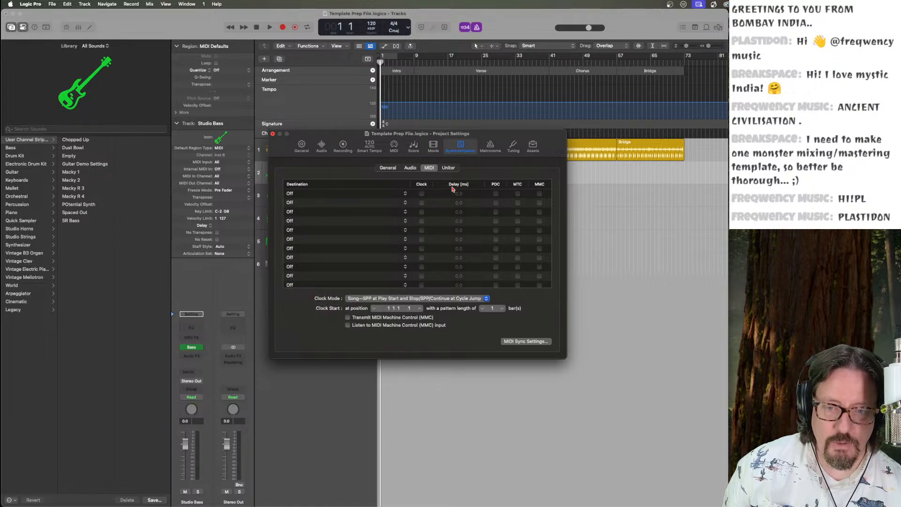
# Review the Metronome settings with the MIDI click port choices, look over Tuning and Assets, and close the project settings.
pyautogui.click(491, 146)
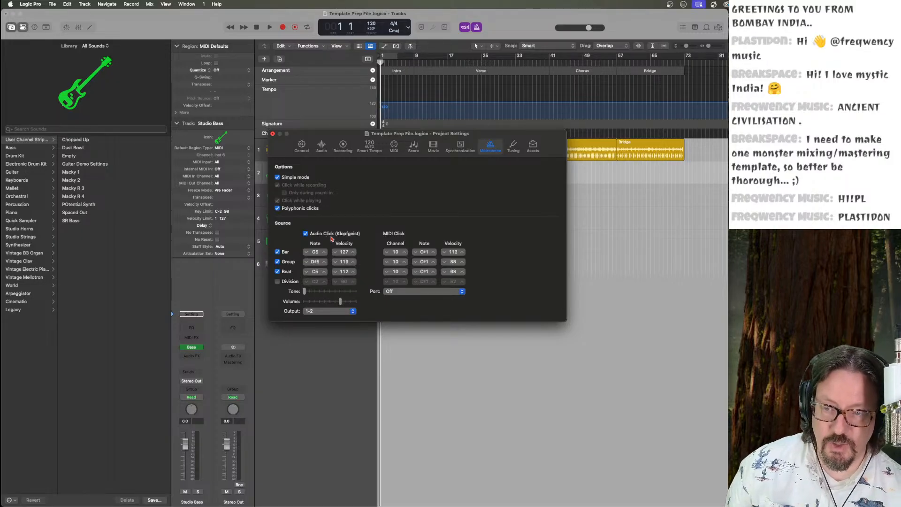
pyautogui.click(403, 293)
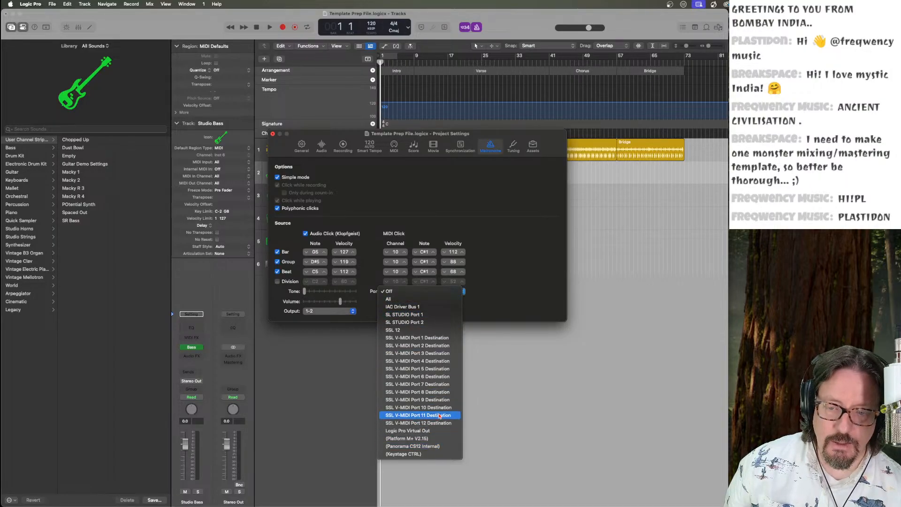
pyautogui.click(445, 232)
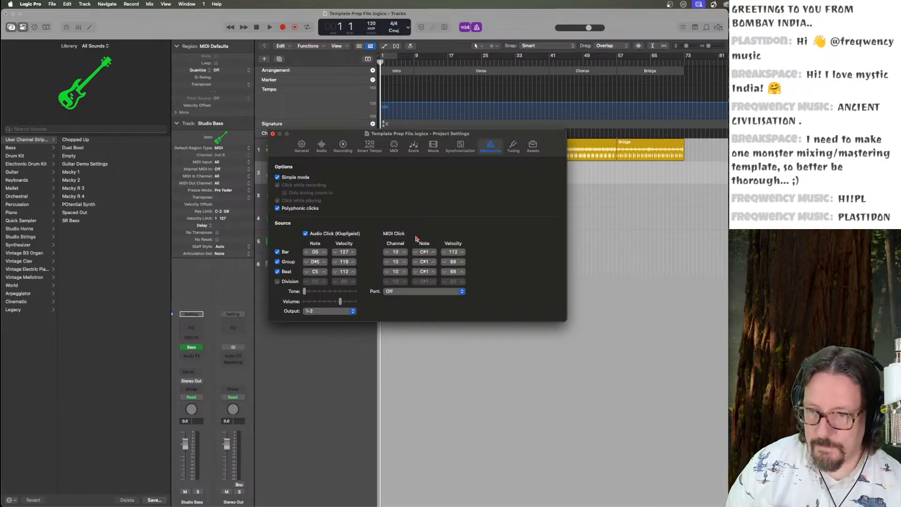
pyautogui.click(514, 146)
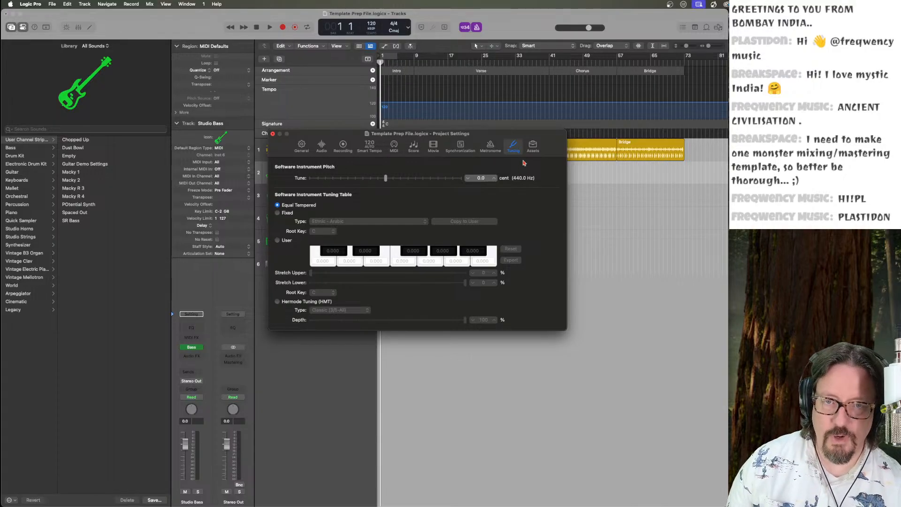
pyautogui.click(533, 146)
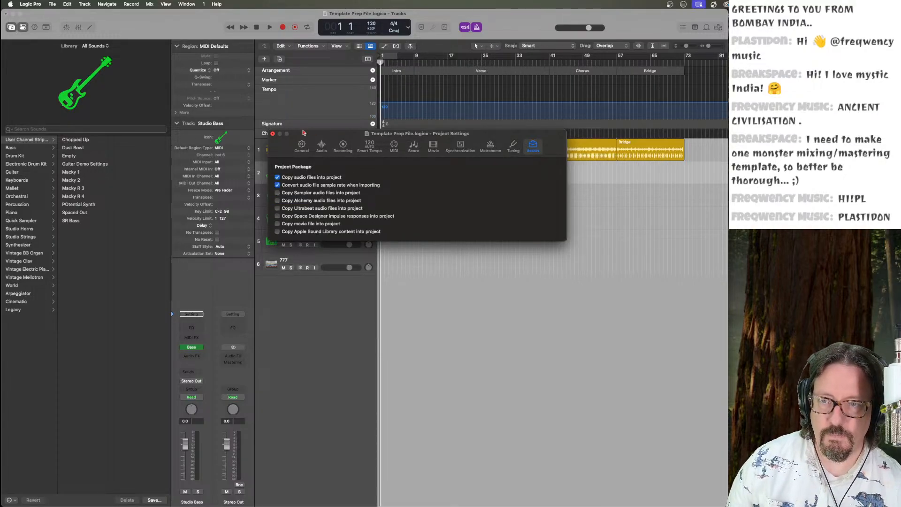
pyautogui.click(273, 134)
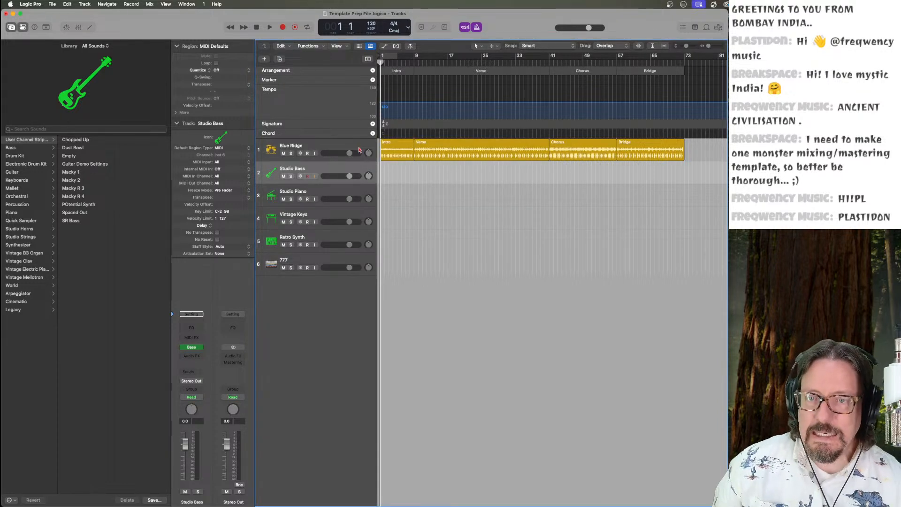
# Show the Mixer below the tracks with all channel strips displayed and select the Click channel.
pyautogui.press('x')
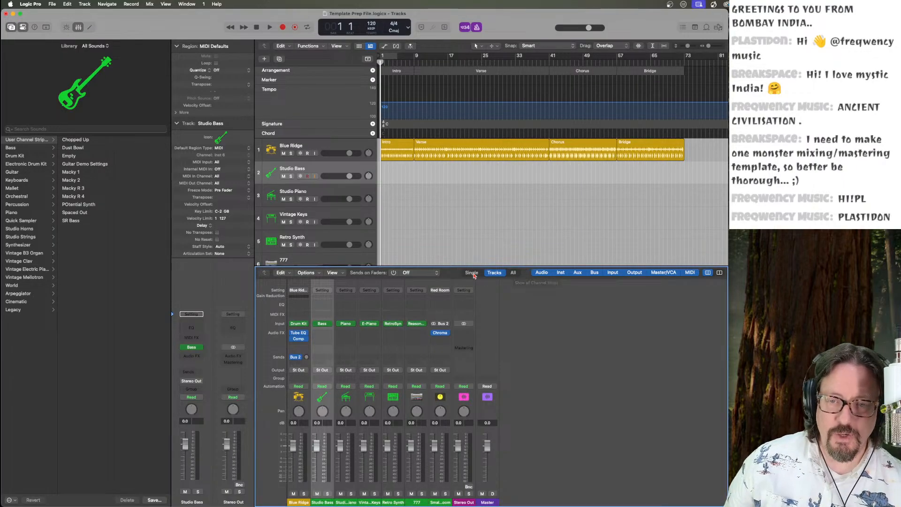
pyautogui.click(513, 275)
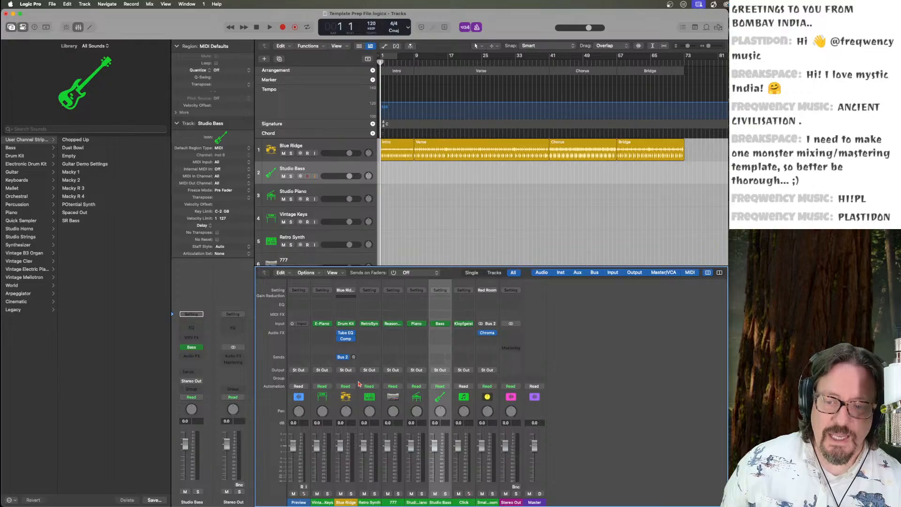
pyautogui.click(465, 503)
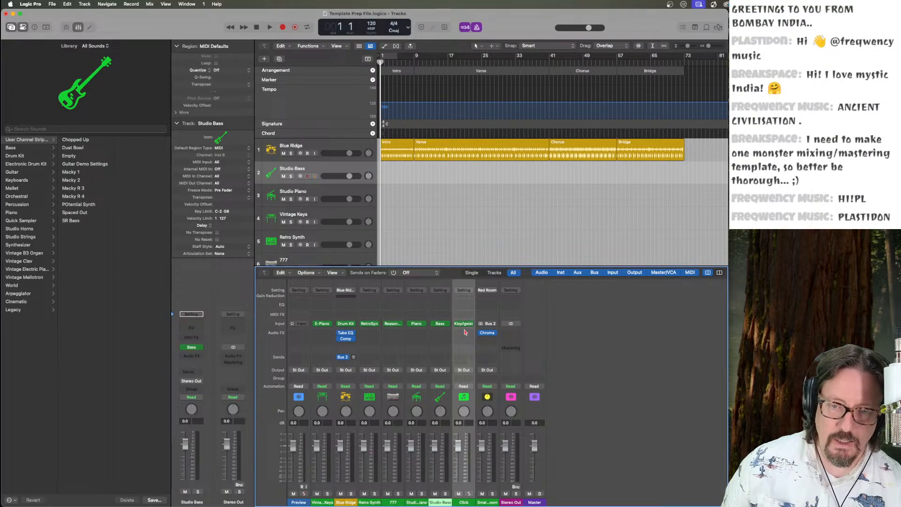
# Open the Click channel's Klopfgeist instrument, enlarge its window to 157% to examine the controls, and close it.
pyautogui.click(465, 326)
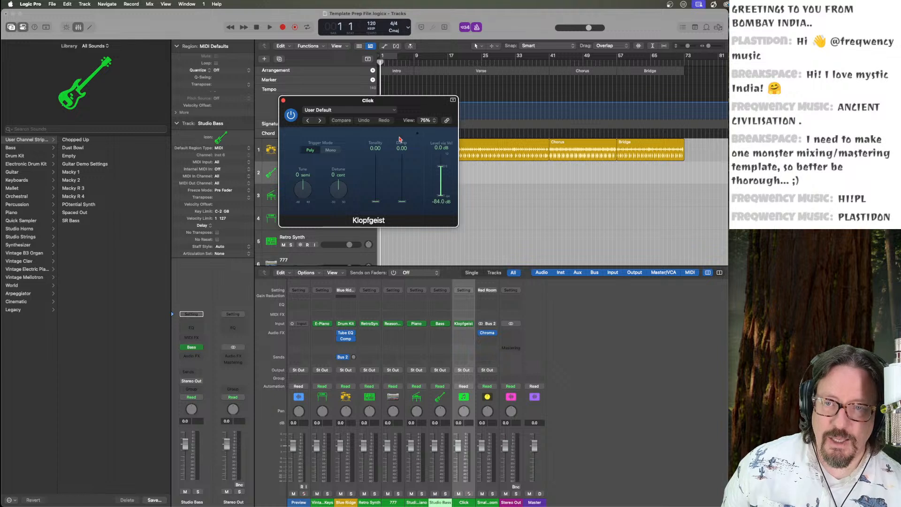
pyautogui.moveTo(457, 227); pyautogui.dragTo(652, 361)
pyautogui.moveTo(515, 103); pyautogui.dragTo(411, 15)
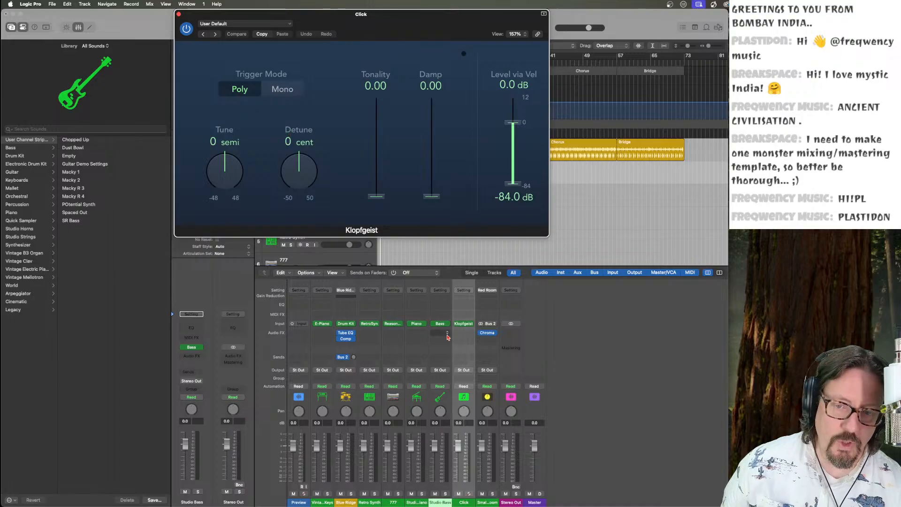
pyautogui.moveTo(473, 328)
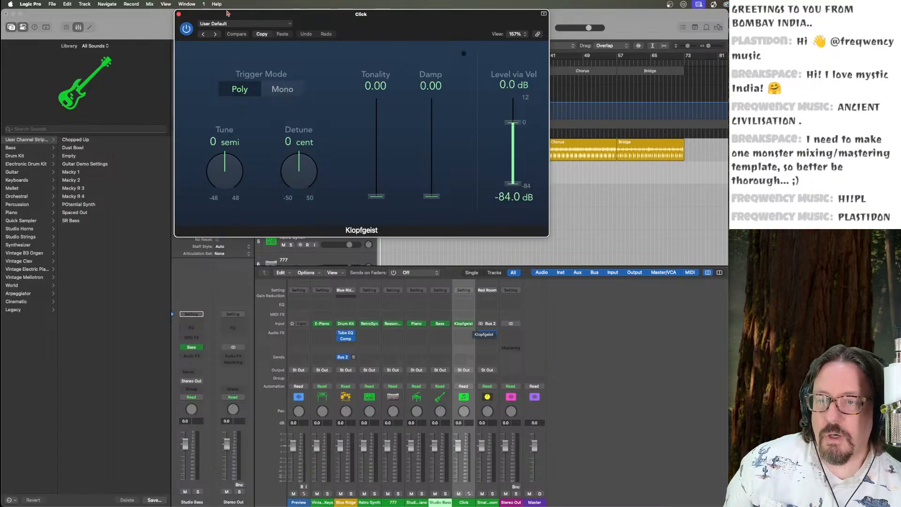
pyautogui.moveTo(324, 24); pyautogui.dragTo(329, 64)
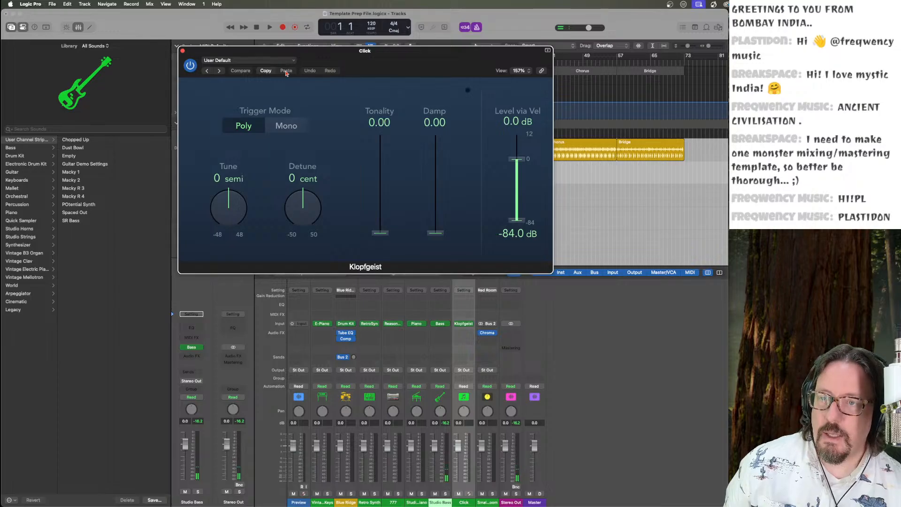
pyautogui.click(184, 52)
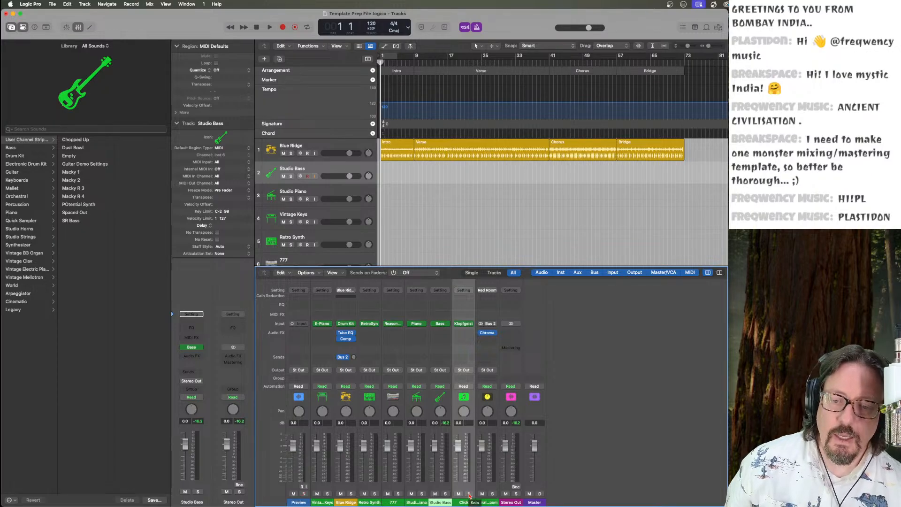
# Solo the 777 channel in the Mixer and turn its solo off again.
pyautogui.click(399, 493)
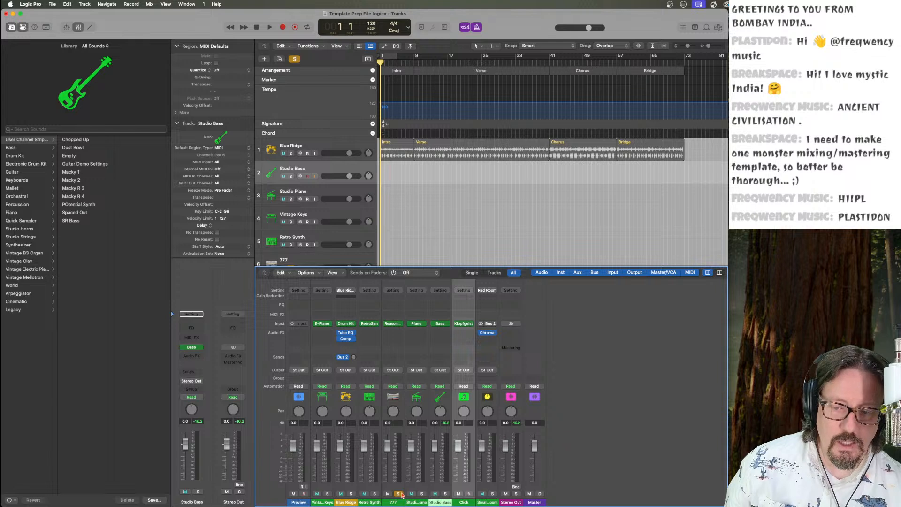
pyautogui.click(399, 493)
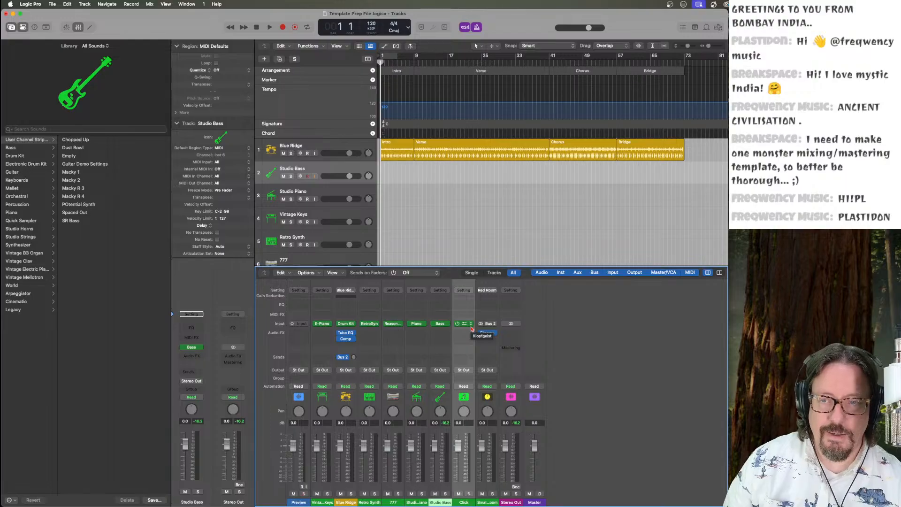
# Play the metronome click with the Blue Ridge drum track muted and open Klopfgeist on the Click channel.
pyautogui.click(284, 153)
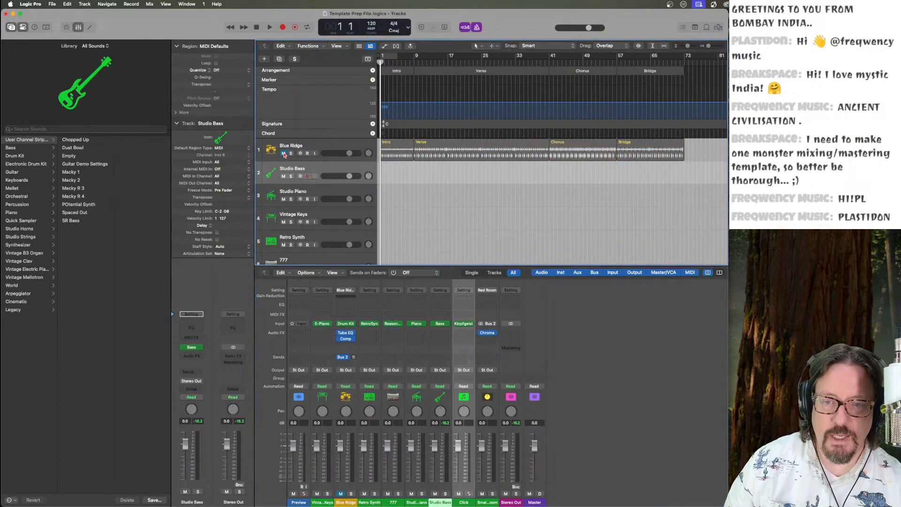
pyautogui.press('space')
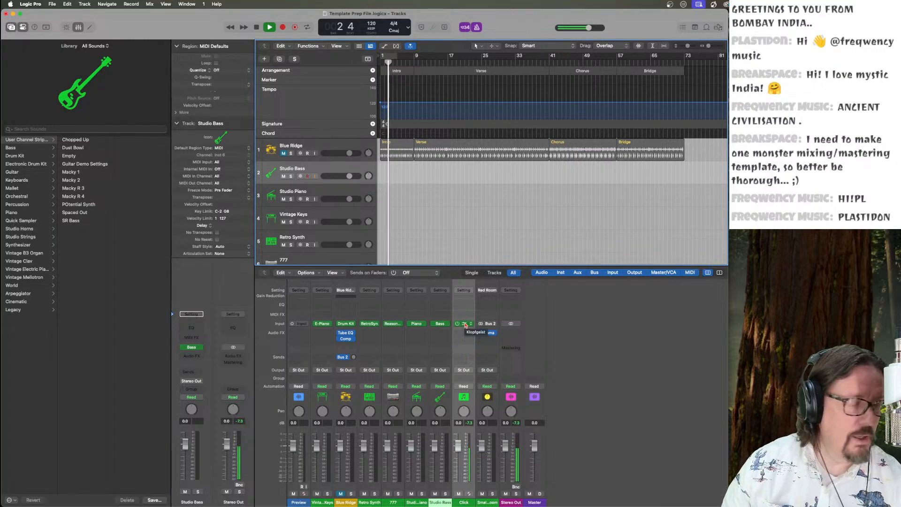
pyautogui.click(465, 325)
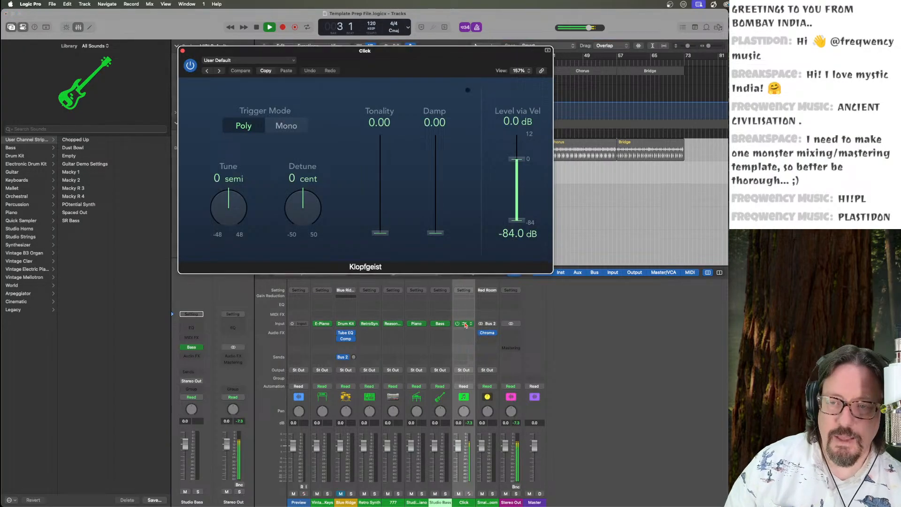
# Audition the Klopfgeist presets during playback, loading Bass and stepping forward through Hard Tick, Impulse, Kick Drum, Pluck and Tonal back to Bass.
pyautogui.click(254, 61)
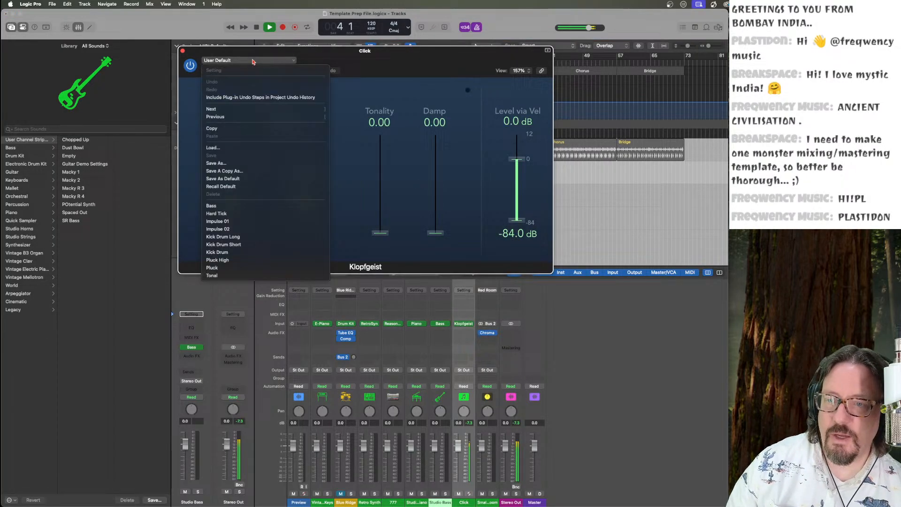
pyautogui.click(245, 206)
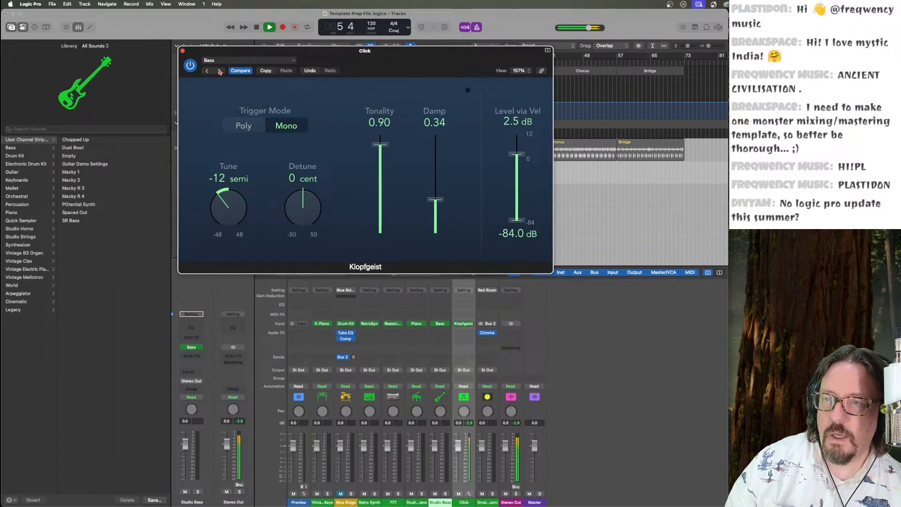
pyautogui.click(219, 70)
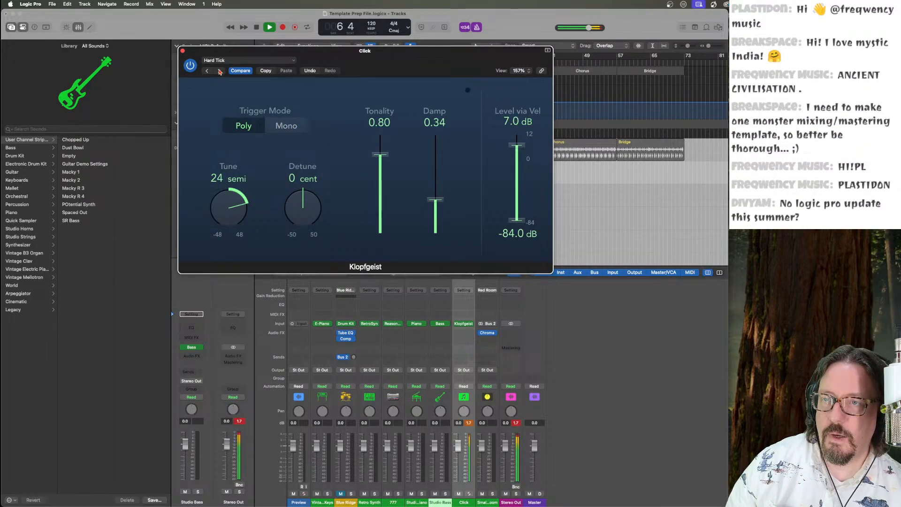
pyautogui.click(219, 71)
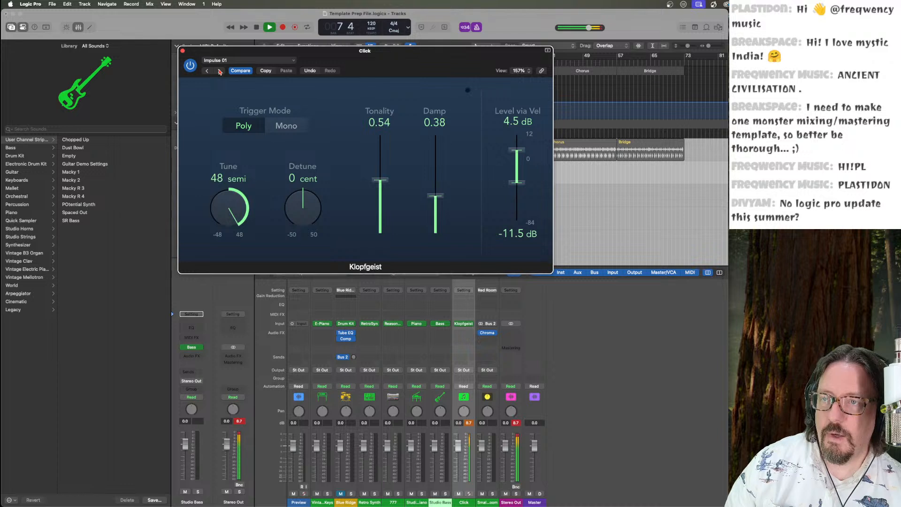
pyautogui.click(219, 70)
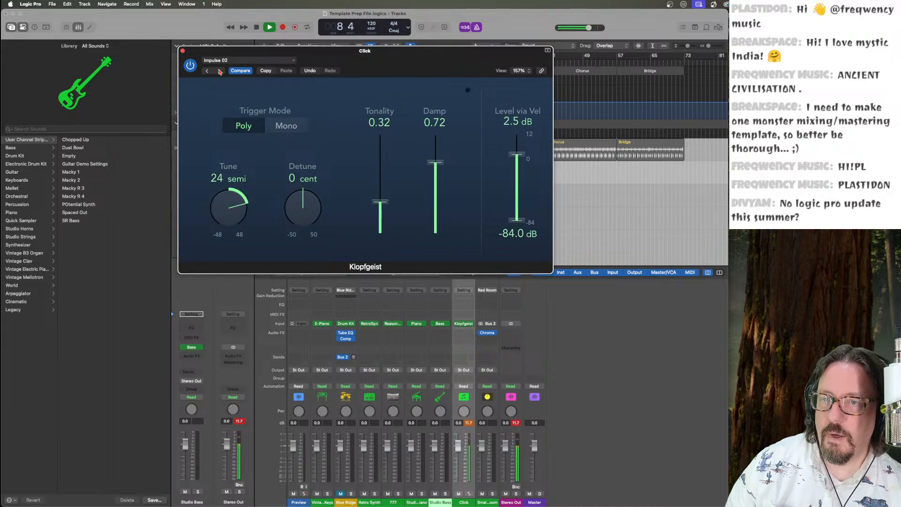
pyautogui.click(218, 70)
pyautogui.click(219, 70)
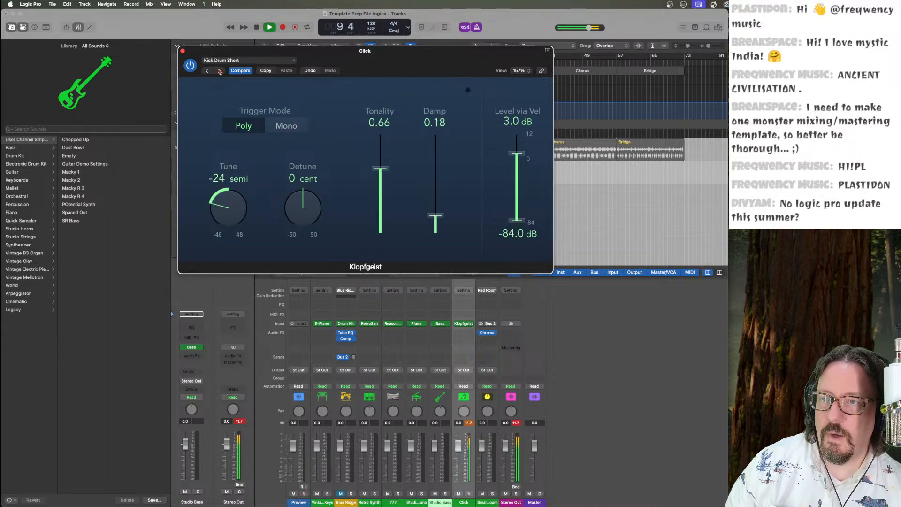
pyautogui.click(219, 70)
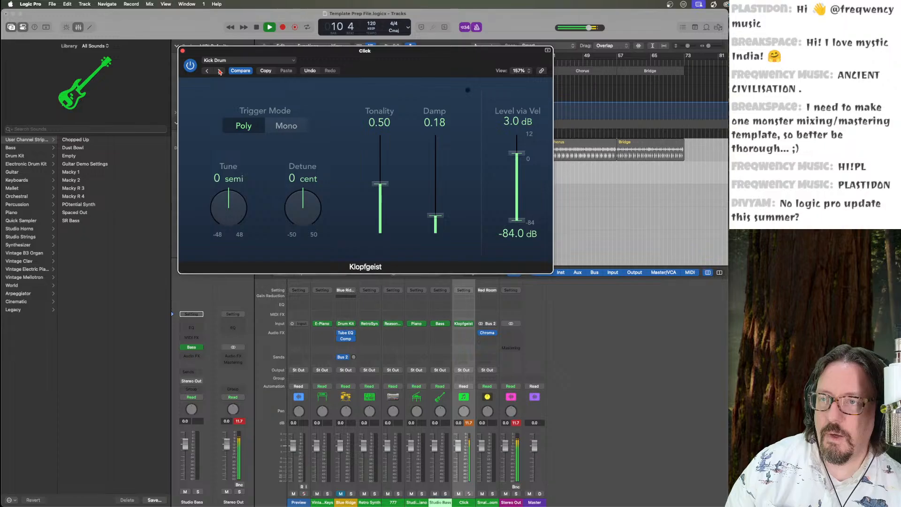
pyautogui.click(218, 71)
pyautogui.click(219, 70)
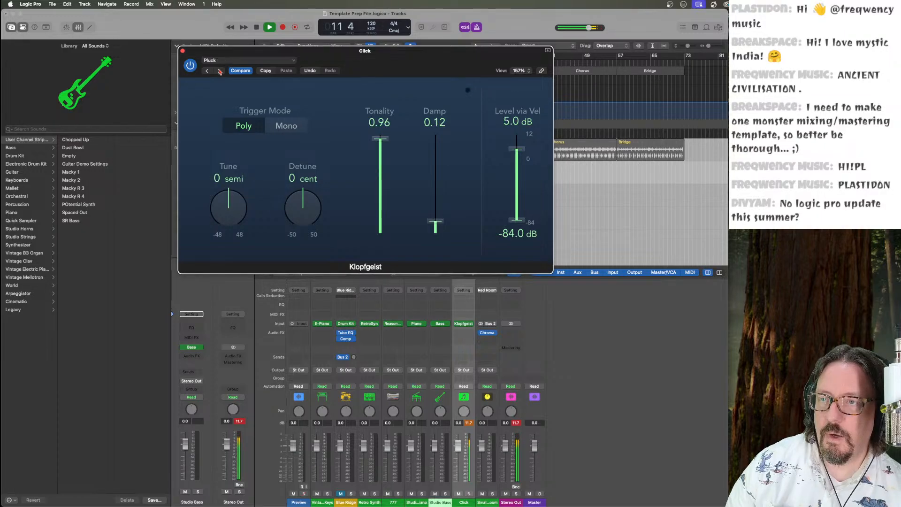
pyautogui.click(218, 70)
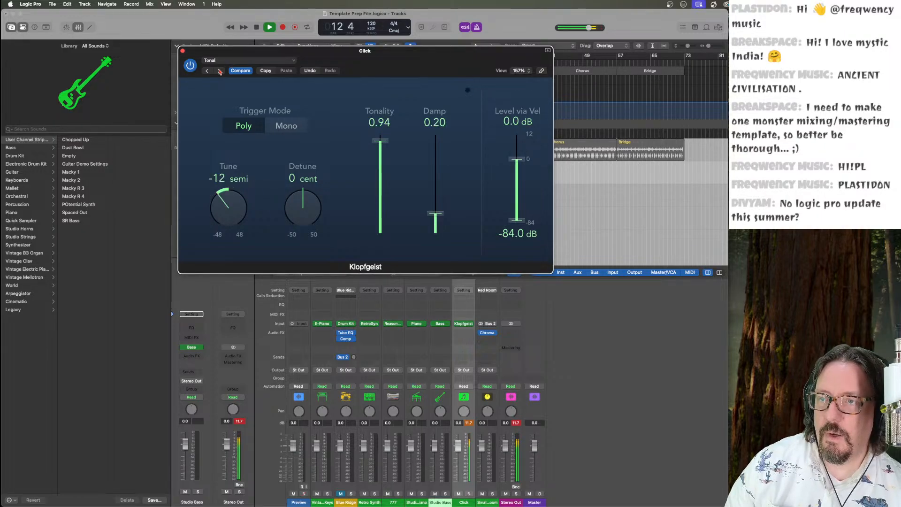
pyautogui.click(219, 70)
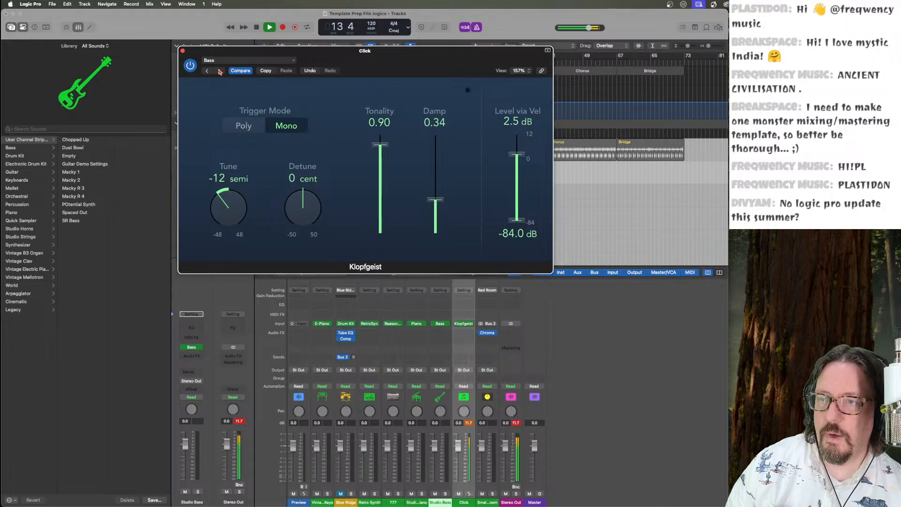
# Audition the Klopfgeist presets once more during playback, stepping forward from Bass through a full cycle to Impulse 01.
pyautogui.click(219, 71)
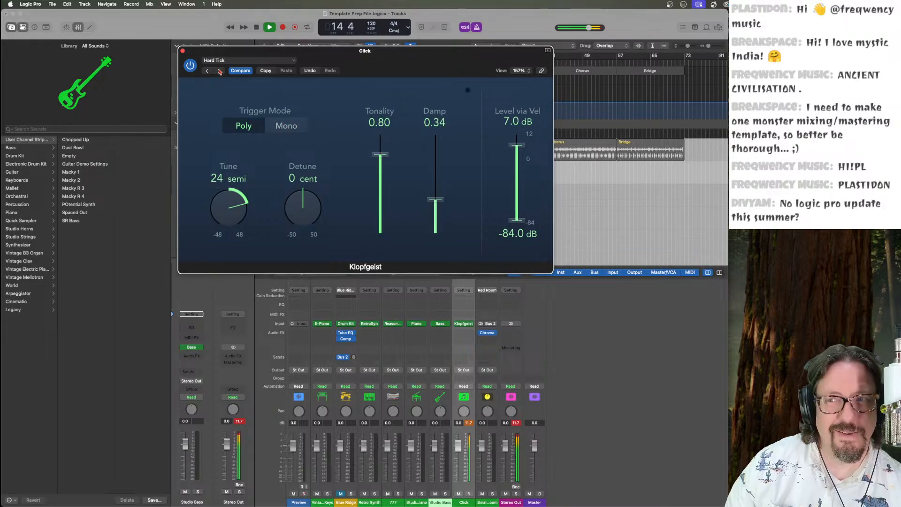
pyautogui.click(219, 71)
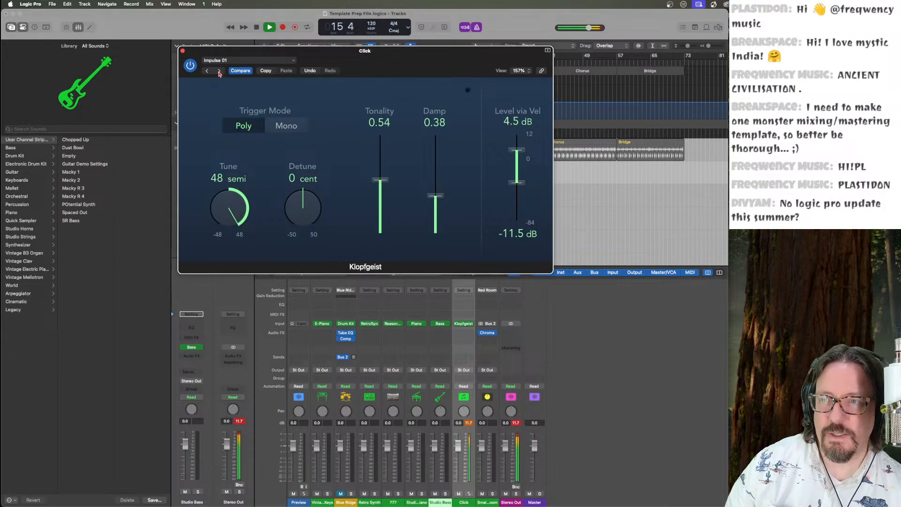
pyautogui.click(219, 70)
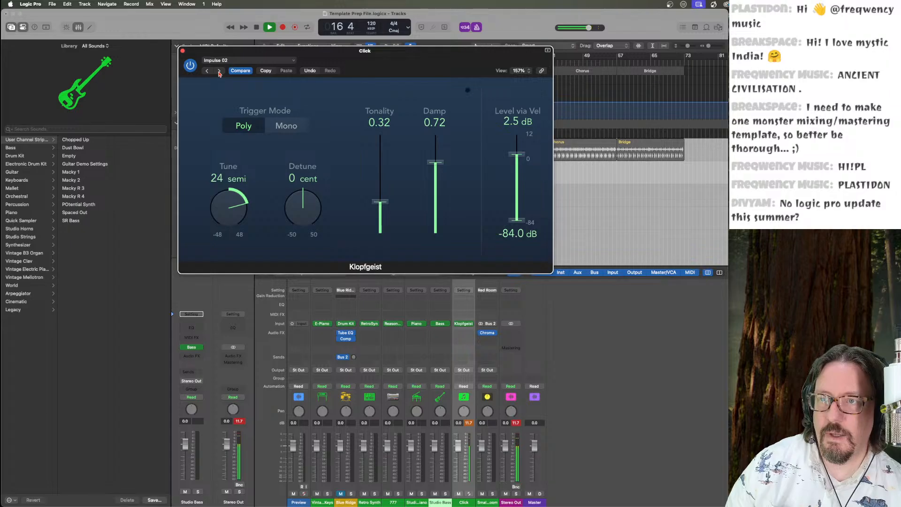
pyautogui.click(219, 71)
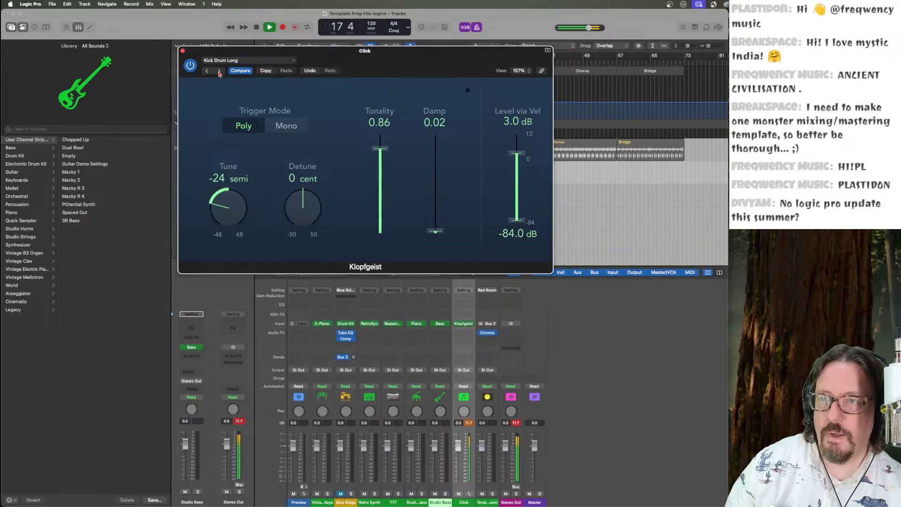
pyautogui.click(219, 71)
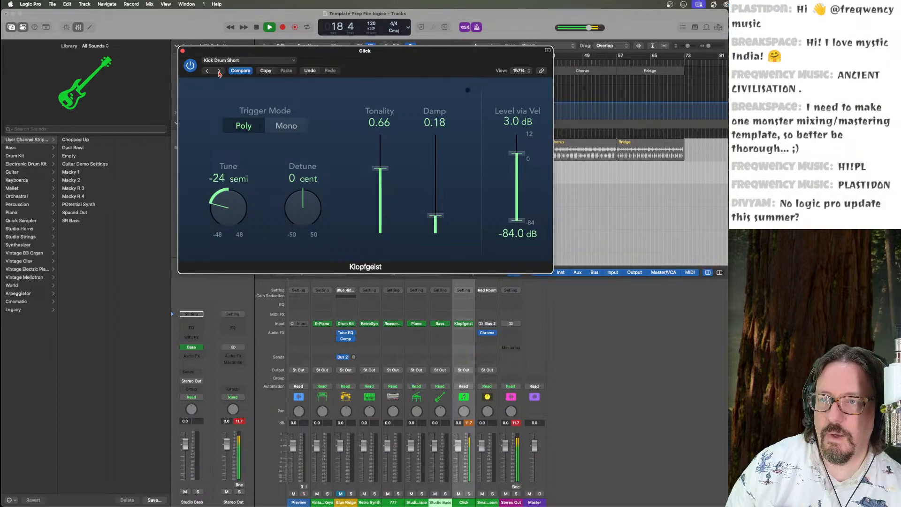
pyautogui.click(218, 71)
pyautogui.click(218, 71)
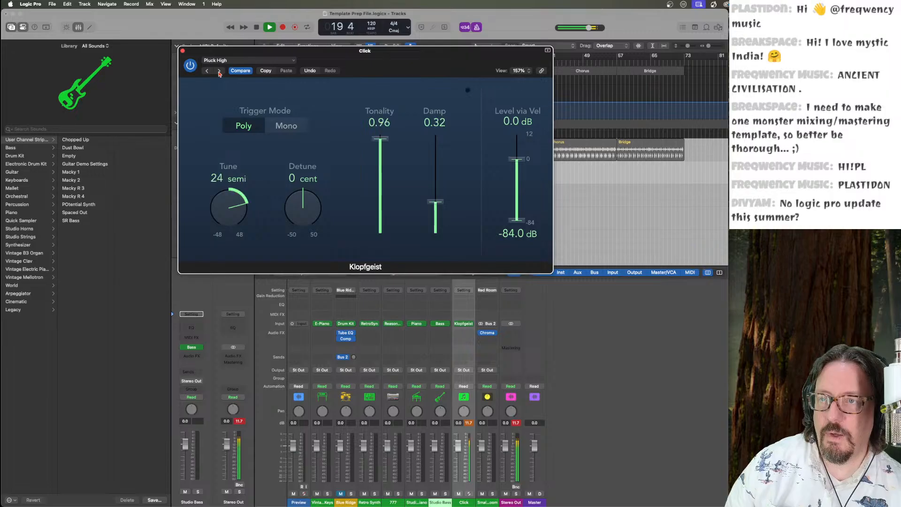
pyautogui.click(219, 71)
pyautogui.click(219, 71)
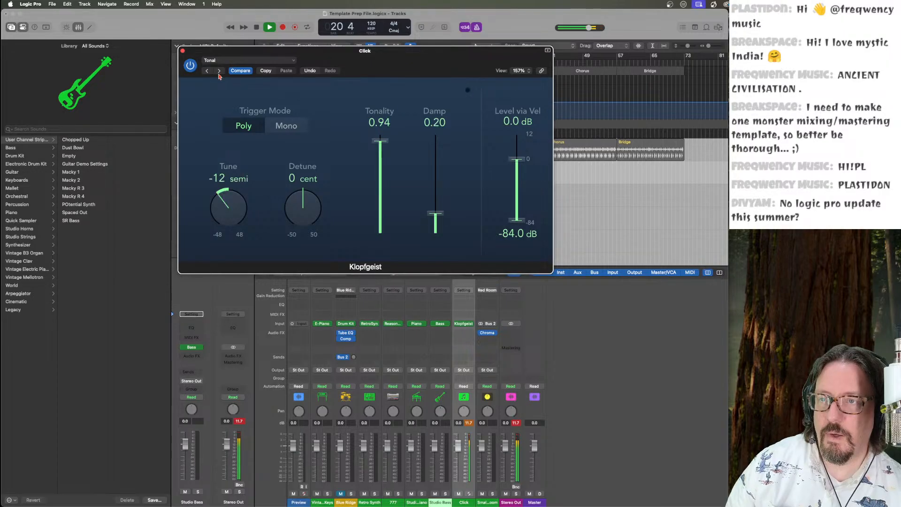
pyautogui.click(219, 71)
pyautogui.click(219, 71)
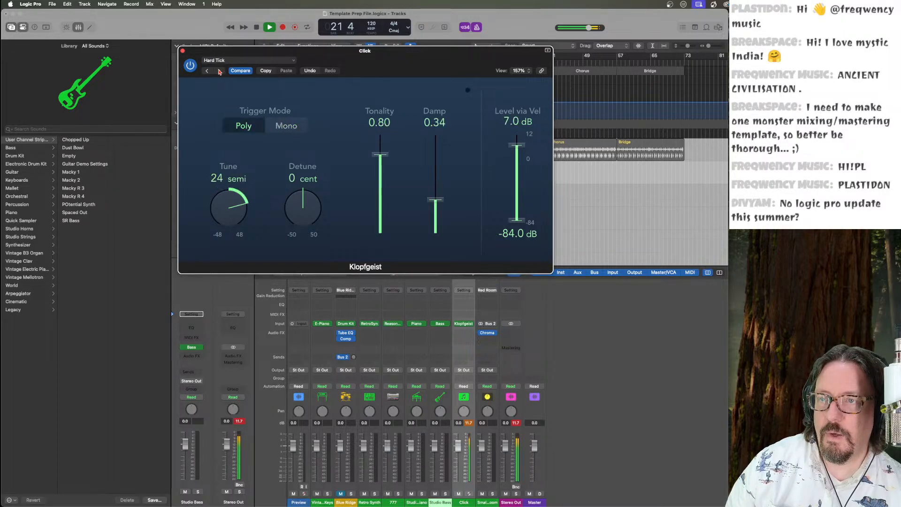
pyautogui.click(218, 70)
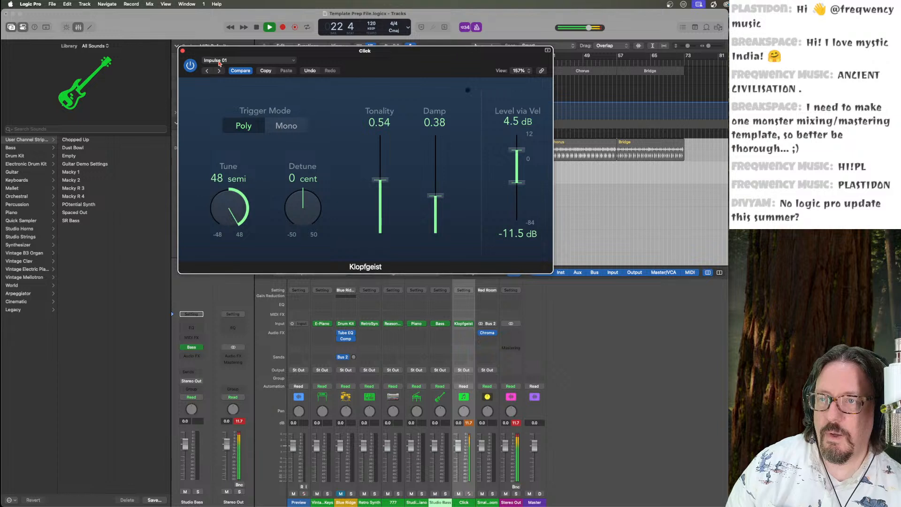
# Load the Kick Drum preset in Klopfgeist, close the plug-in window and stop playback.
pyautogui.click(219, 63)
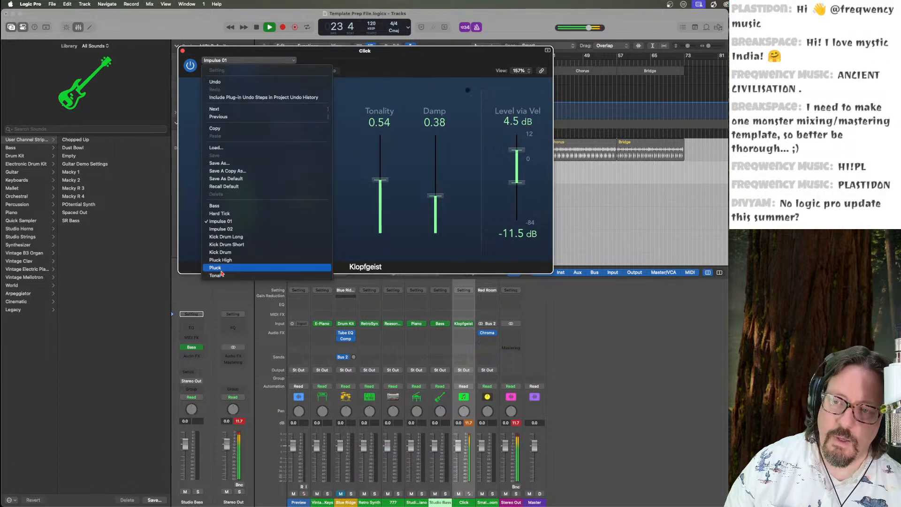
pyautogui.click(225, 253)
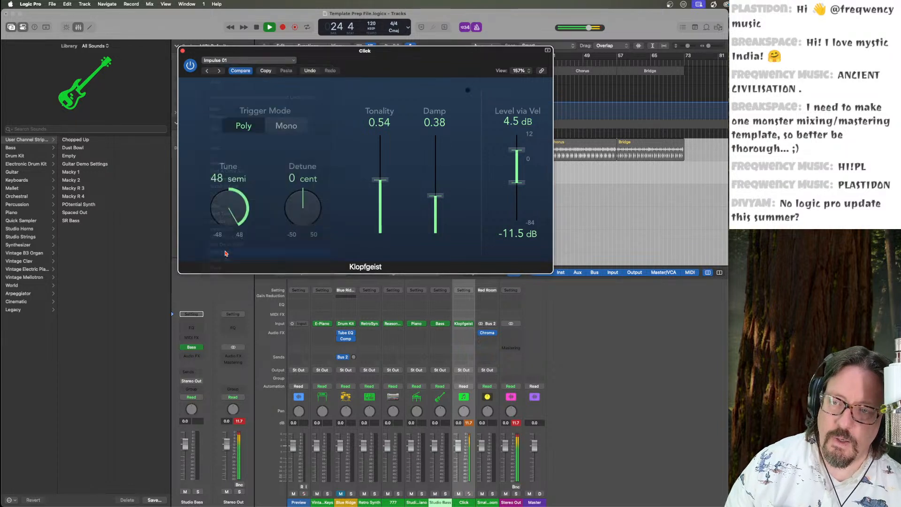
pyautogui.click(183, 51)
pyautogui.press('space')
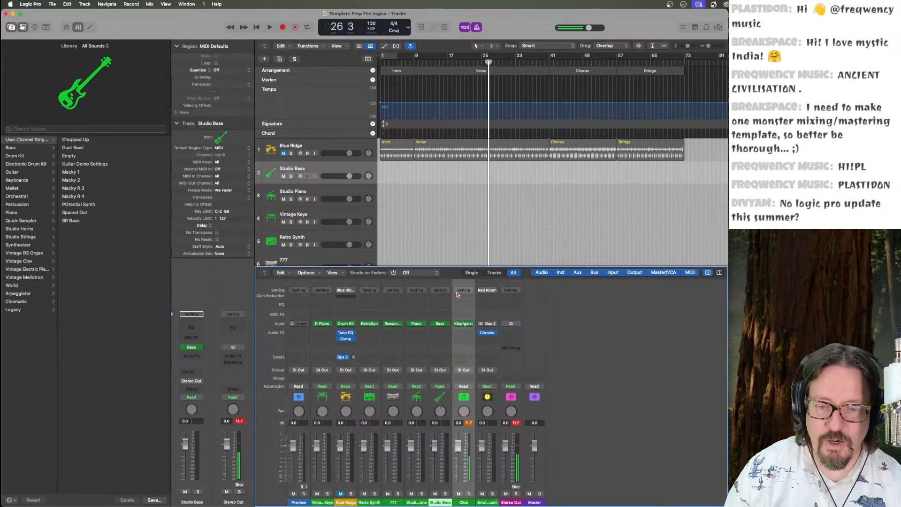
# Clear the Stereo Out peak reading and insert a Limiter on that channel with its output level set to -1.0 dB.
pyautogui.click(515, 423)
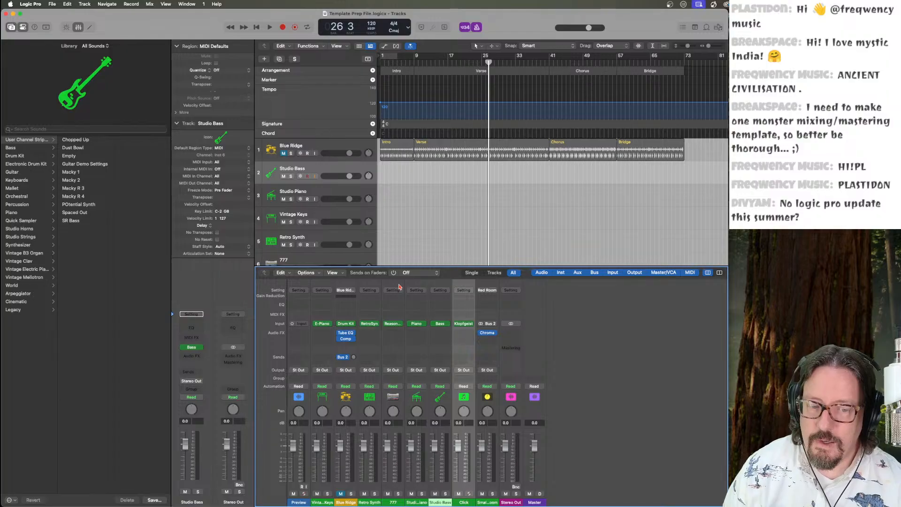
pyautogui.click(512, 333)
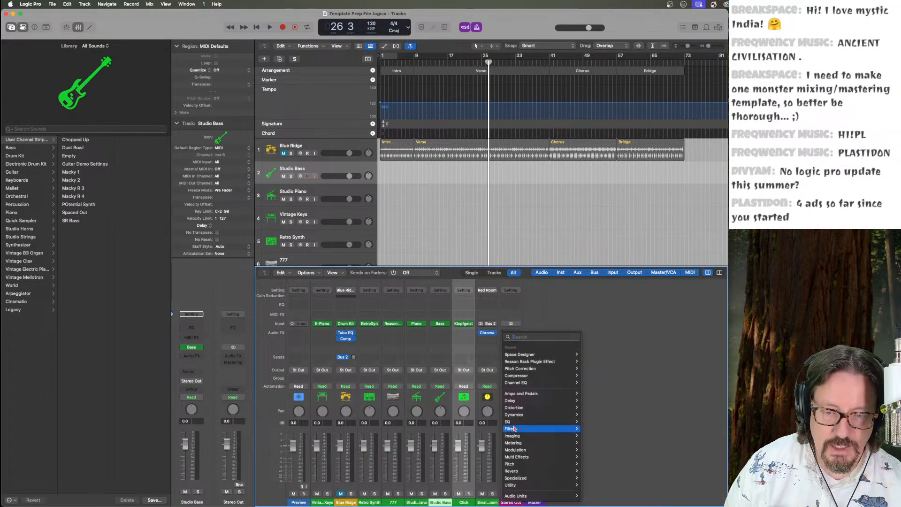
pyautogui.moveTo(521, 418)
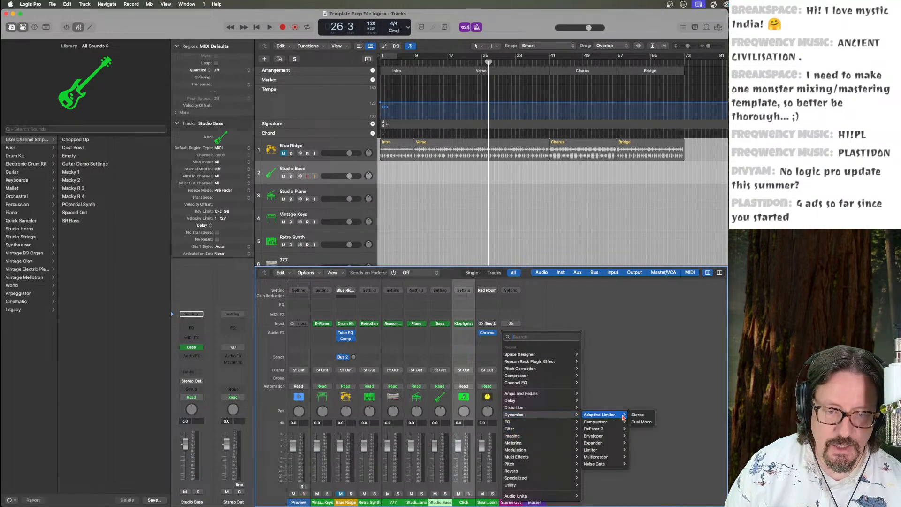
pyautogui.moveTo(603, 451)
pyautogui.click(638, 451)
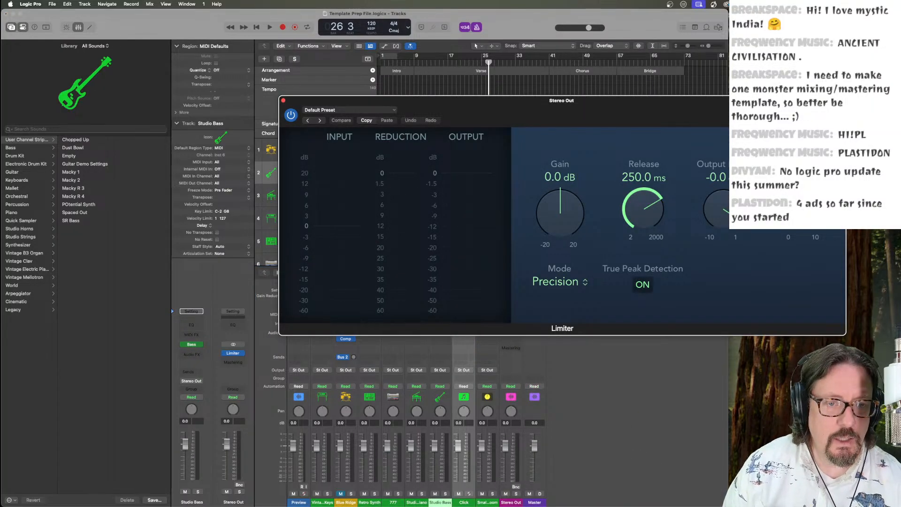
pyautogui.moveTo(723, 208); pyautogui.dragTo(727, 208)
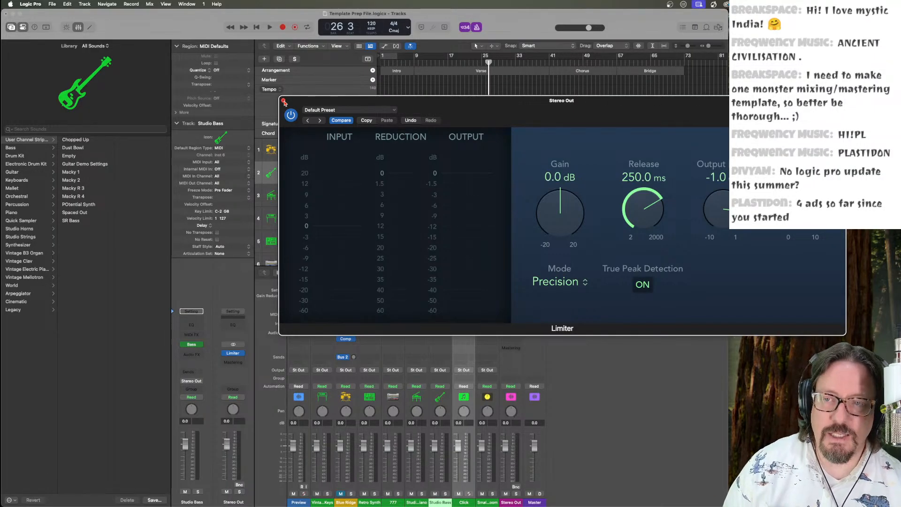
pyautogui.click(284, 101)
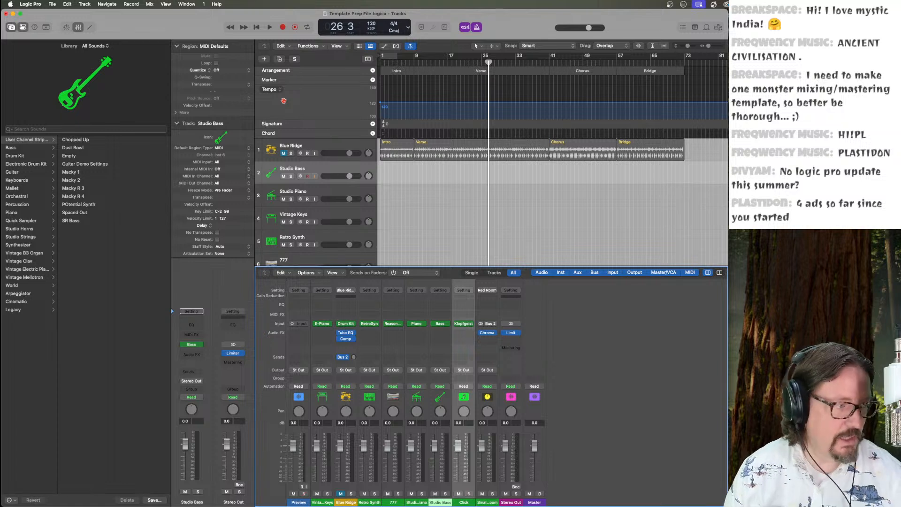
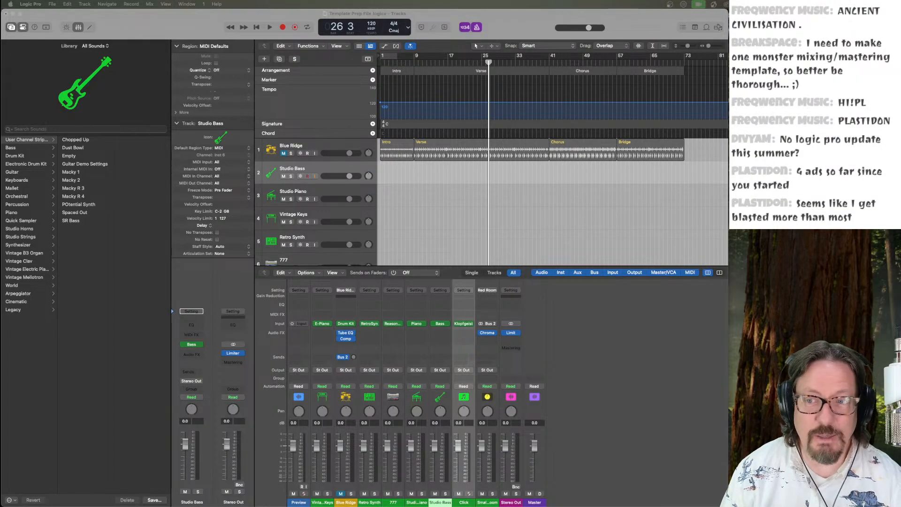
# Unmute the Blue Ridge drum track and look over the track list with the Mixer briefly hidden.
pyautogui.click(284, 154)
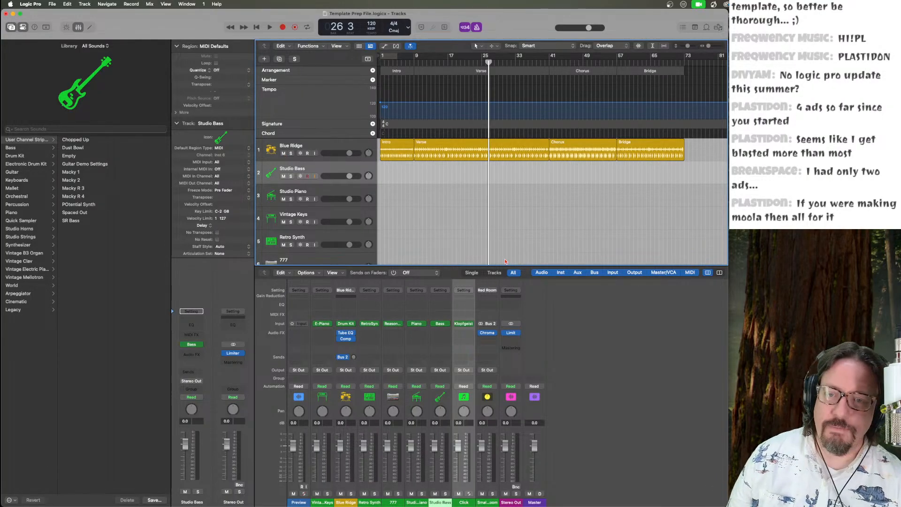
pyautogui.scroll(-3, 324, 226)
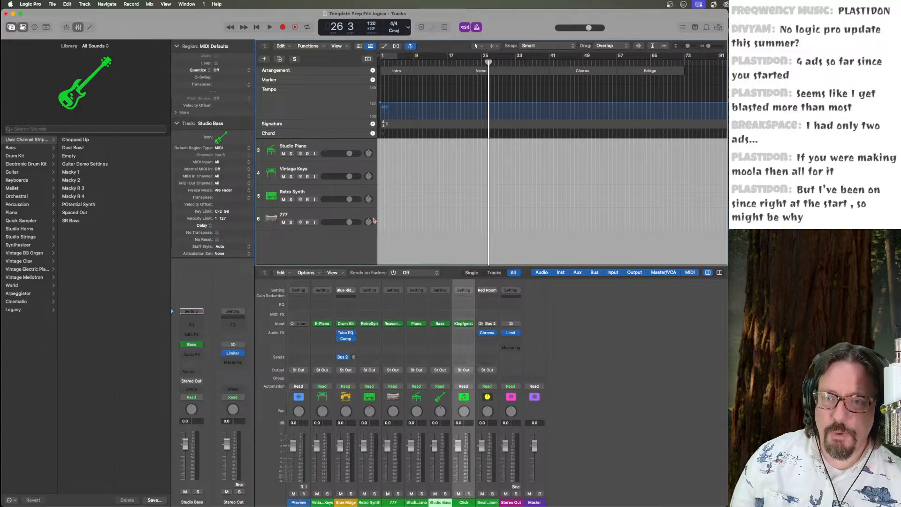
pyautogui.scroll(3, 399, 219)
pyautogui.press('x')
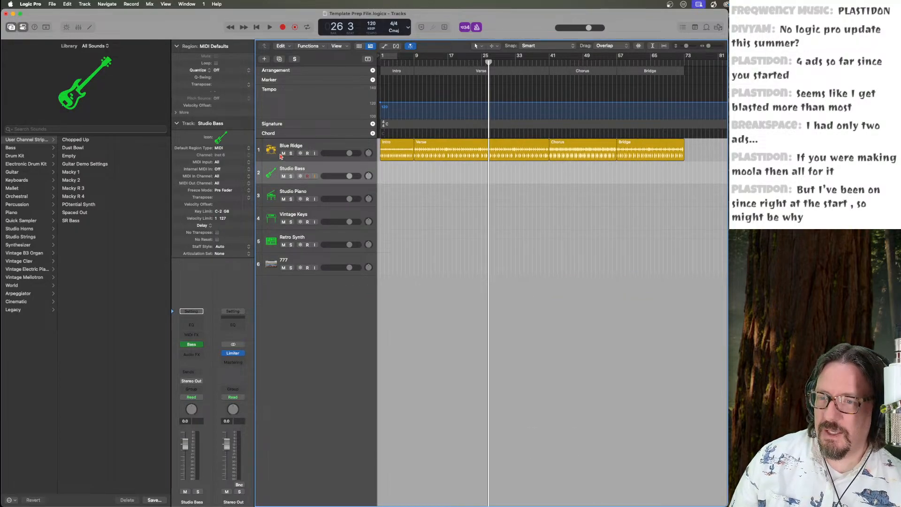
pyautogui.press('x')
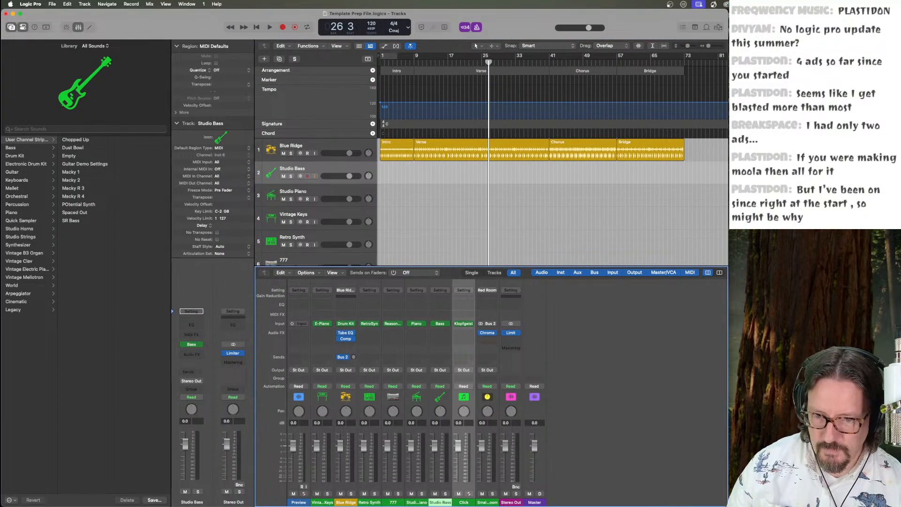
# With the Mixer limited to track channels, delete the Small Room auxiliary despite its active routing and remove Blue Ridge's Bus 2 send.
pyautogui.click(494, 273)
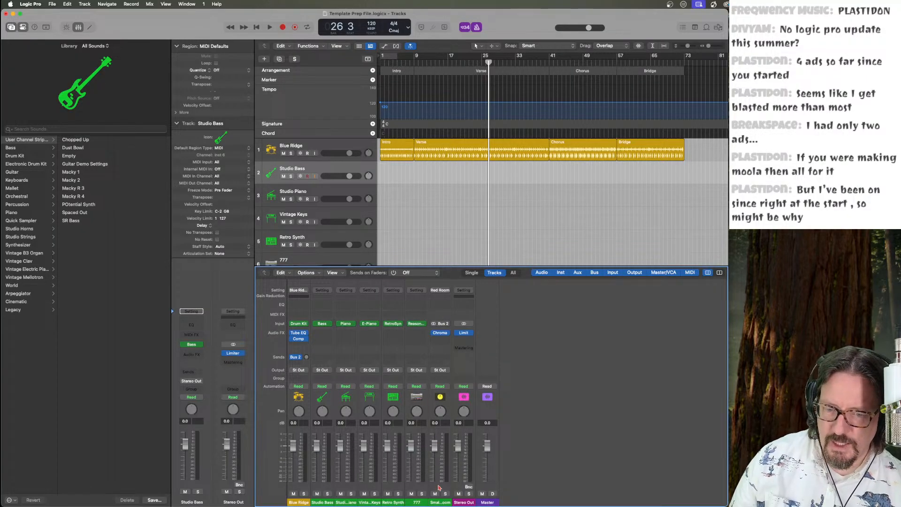
pyautogui.click(439, 503)
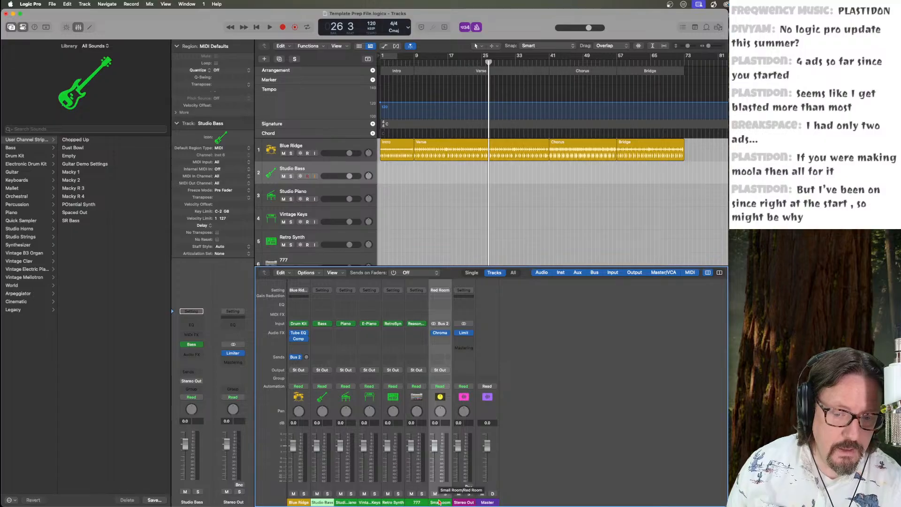
pyautogui.press('Delete')
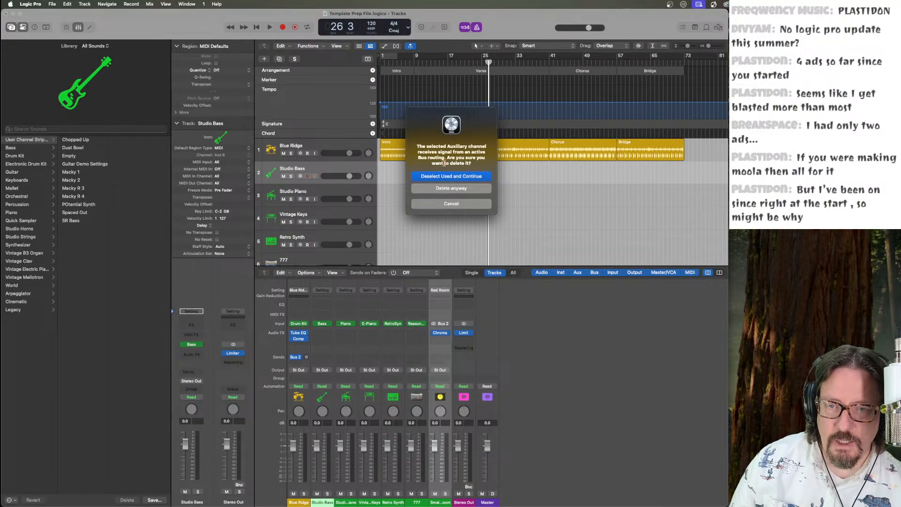
pyautogui.click(446, 188)
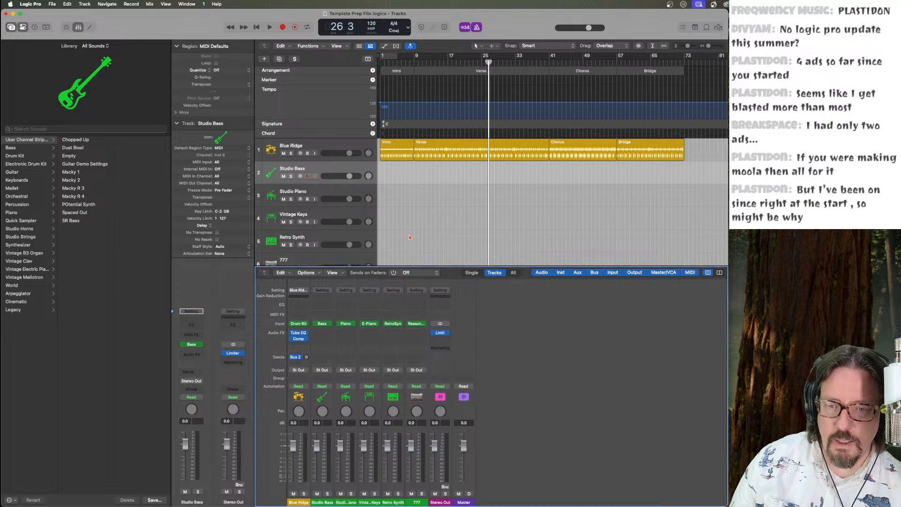
pyautogui.keyDown('alt'); pyautogui.keyDown('super'); pyautogui.click(298, 358); pyautogui.keyUp('super'); pyautogui.keyUp('alt')
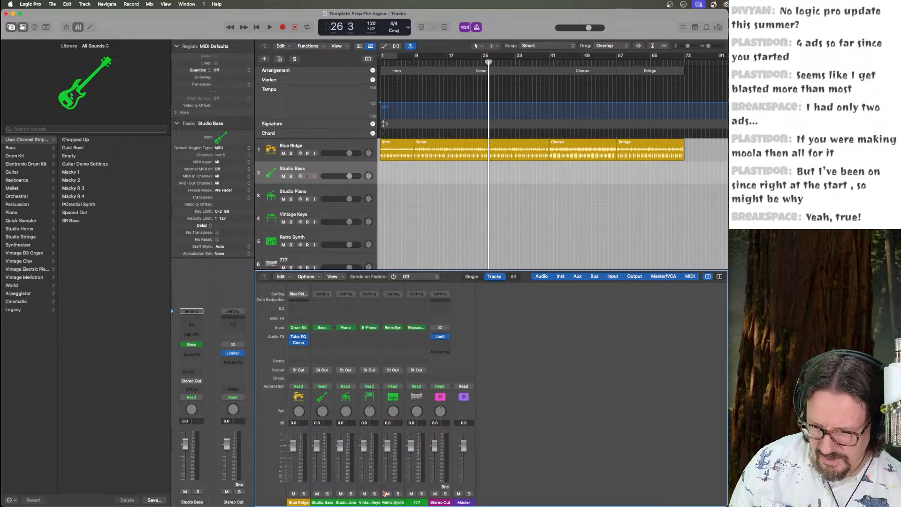
# Add a Bus 5 send to all six track channels from Blue Ridge to 777 at once.
pyautogui.click(414, 502)
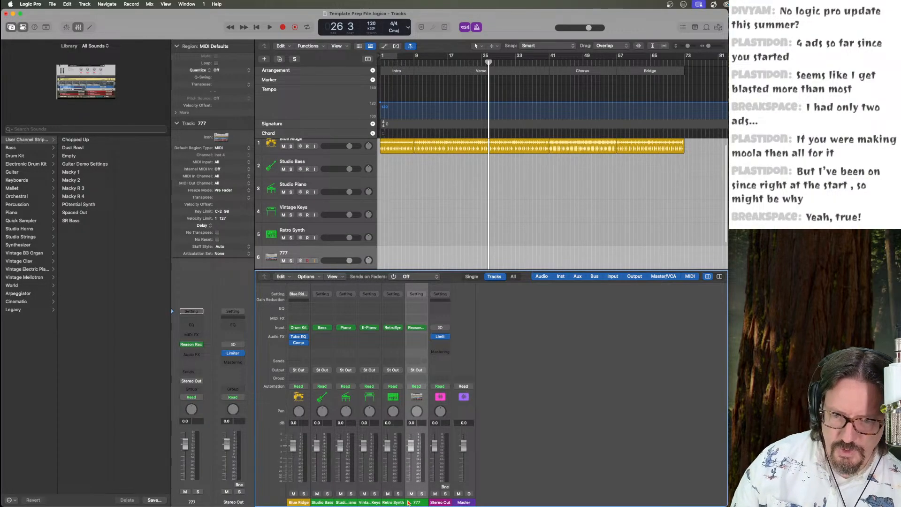
pyautogui.keyDown('shift'); pyautogui.click(294, 503); pyautogui.keyUp('shift')
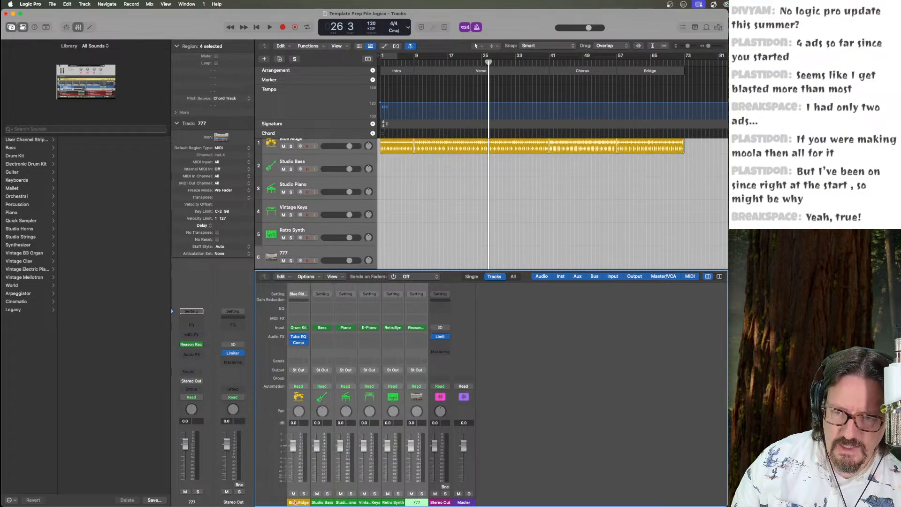
pyautogui.click(294, 362)
pyautogui.moveTo(316, 426)
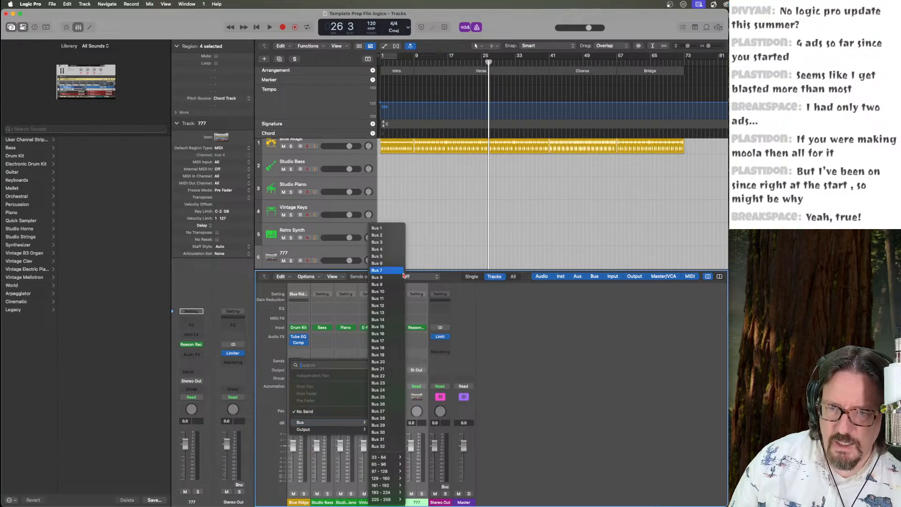
pyautogui.click(392, 258)
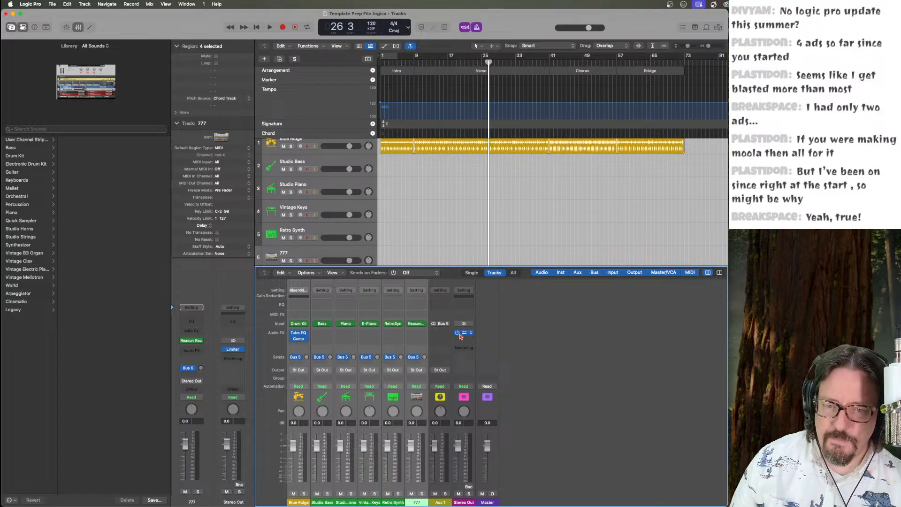
# Rename the Bus 5 auxiliary channel as Reverb.
pyautogui.click(440, 503)
pyautogui.doubleClick(440, 502)
pyautogui.write('Reverb')
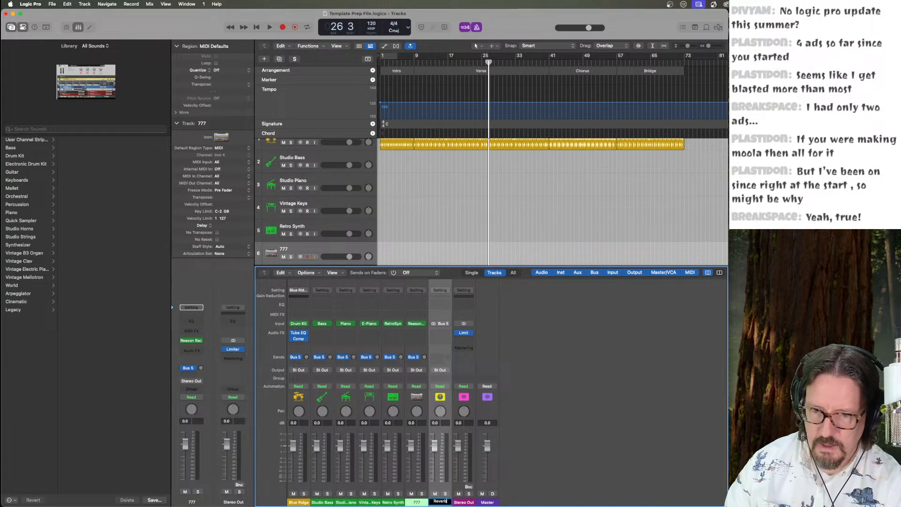
pyautogui.press('Return')
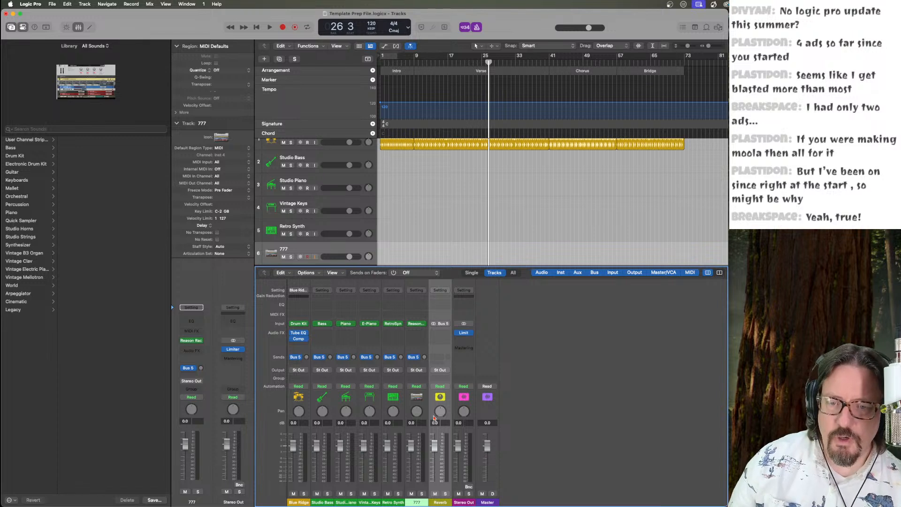
# Insert a stereo Quantec Room Simulator on the Reverb auxiliary channel, leaving its Default Preset, and close the plug-in window.
pyautogui.click(439, 332)
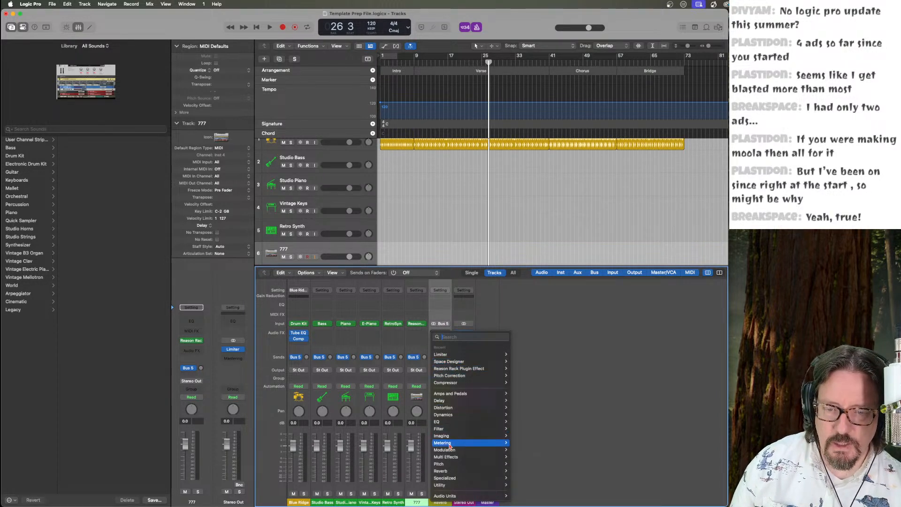
pyautogui.moveTo(493, 471)
pyautogui.moveTo(545, 485)
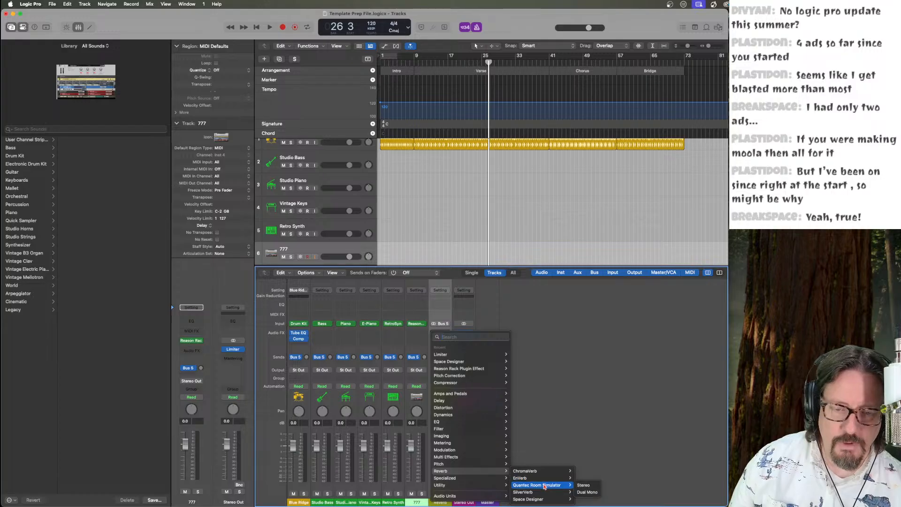
pyautogui.click(581, 489)
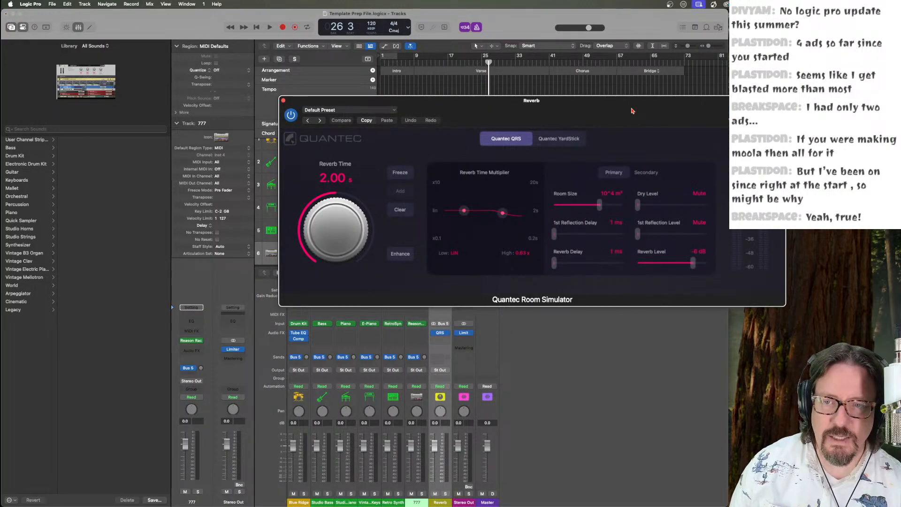
pyautogui.moveTo(633, 108); pyautogui.dragTo(457, 89)
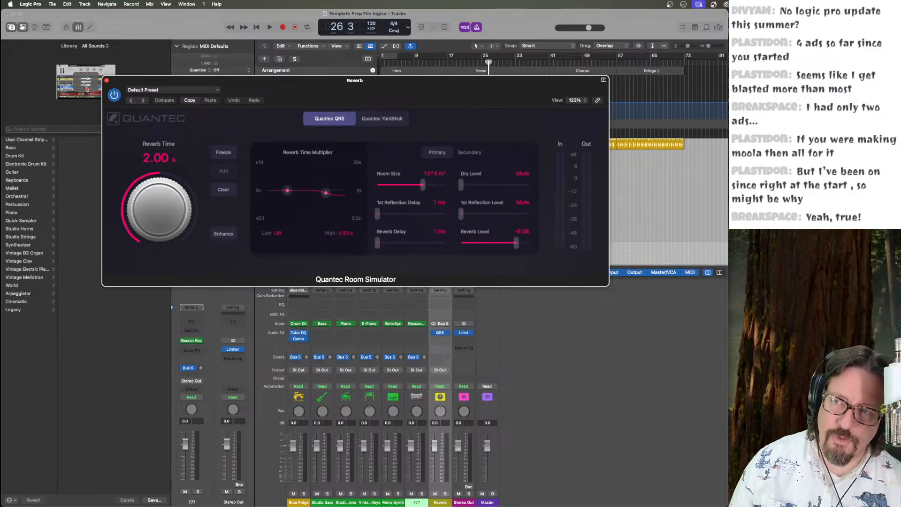
pyautogui.click(107, 81)
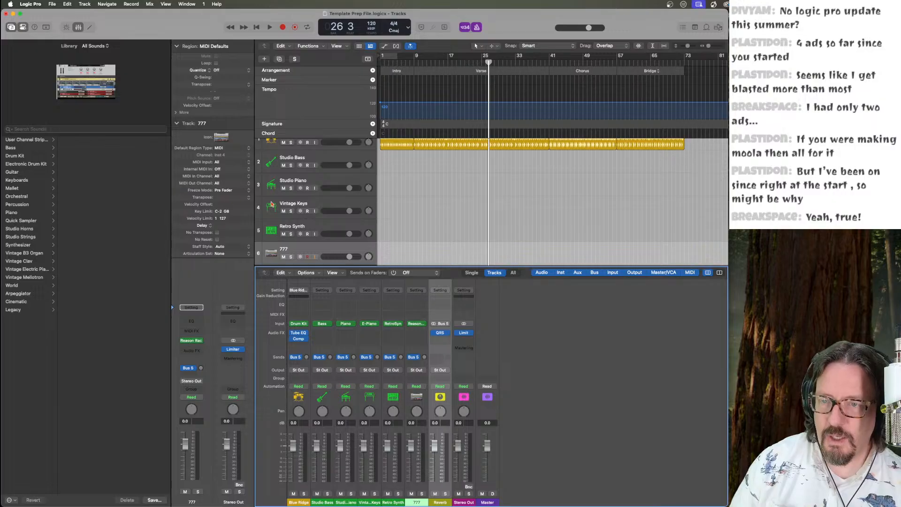
# Raise Blue Ridge's Bus 5 send level while playing back the drum track, and stop playback.
pyautogui.scroll(1, 273, 205)
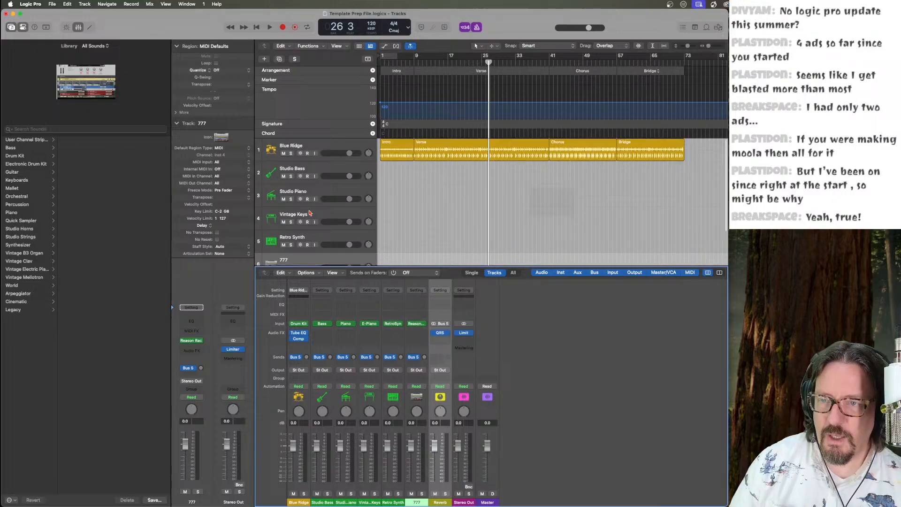
pyautogui.click(323, 158)
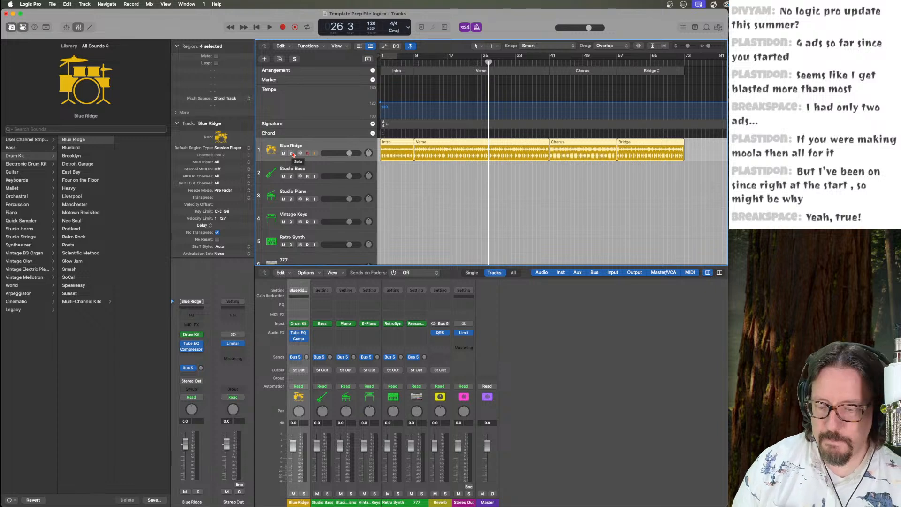
pyautogui.press('space')
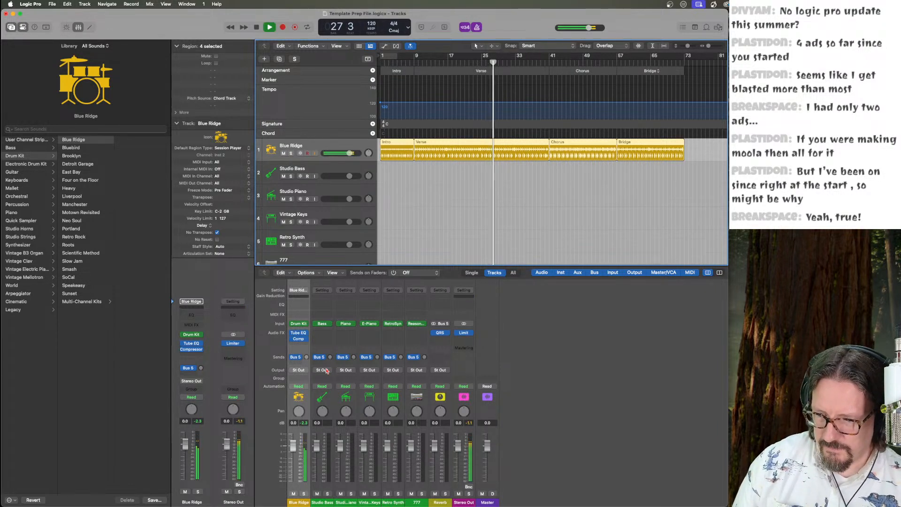
pyautogui.click(305, 358)
pyautogui.moveTo(305, 358); pyautogui.dragTo(305, 336)
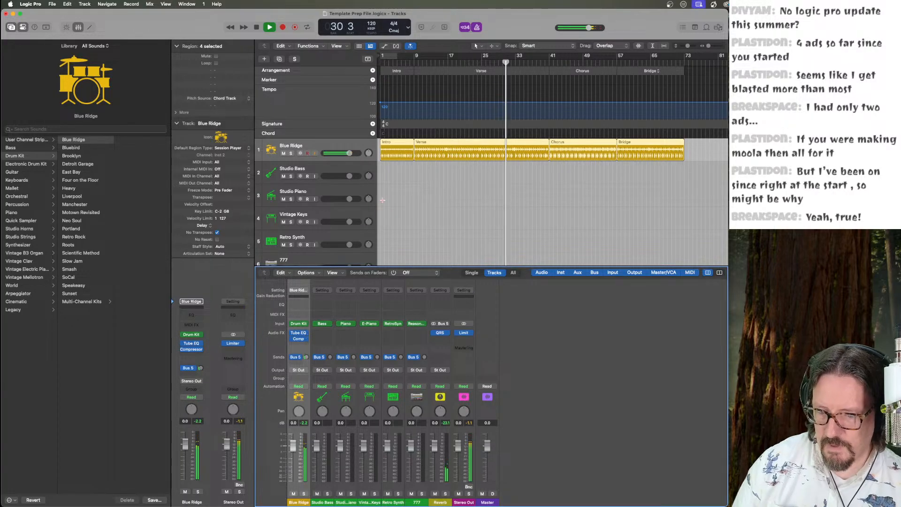
pyautogui.press('space')
# Remove the Bus 5 send from Studio Bass and raise the Bus 5 send levels of Studio Piano and Vintage Keys.
pyautogui.click(328, 171)
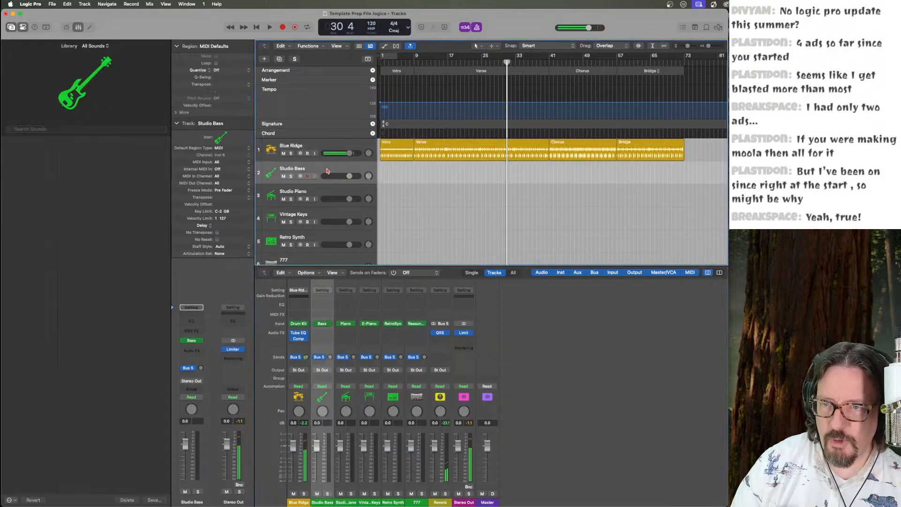
pyautogui.keyDown('alt'); pyautogui.keyDown('super'); pyautogui.click(324, 358); pyautogui.keyUp('super'); pyautogui.keyUp('alt')
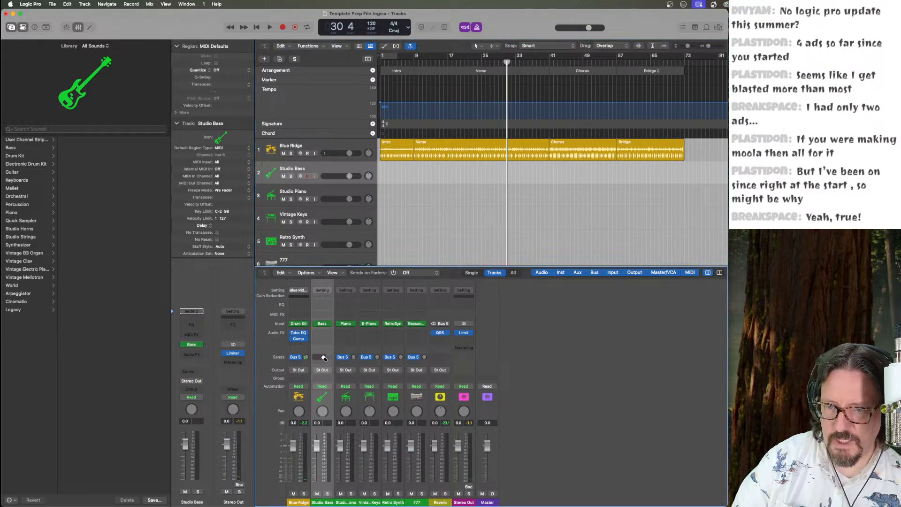
pyautogui.click(348, 502)
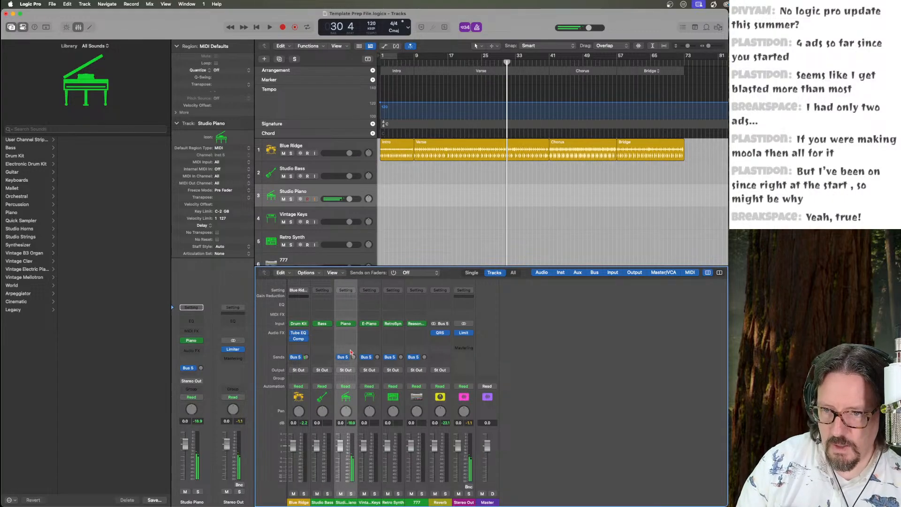
pyautogui.moveTo(355, 358); pyautogui.dragTo(352, 335)
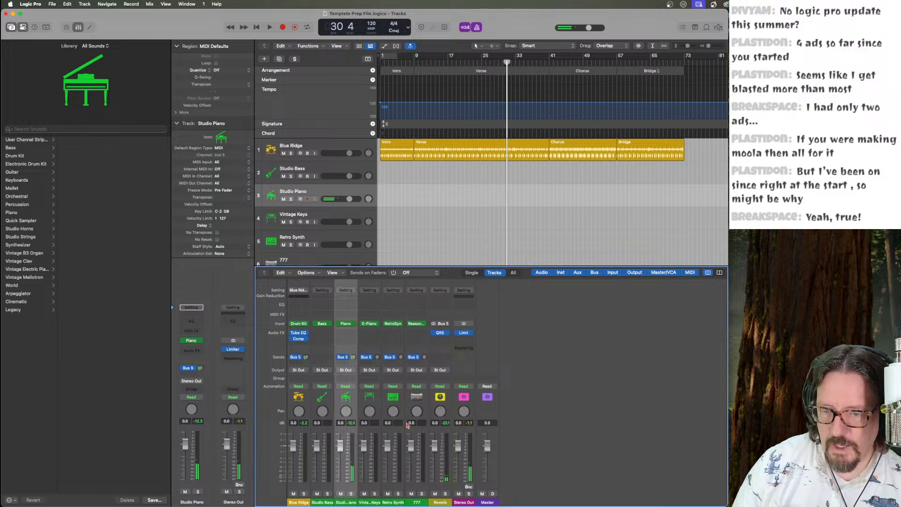
pyautogui.click(369, 501)
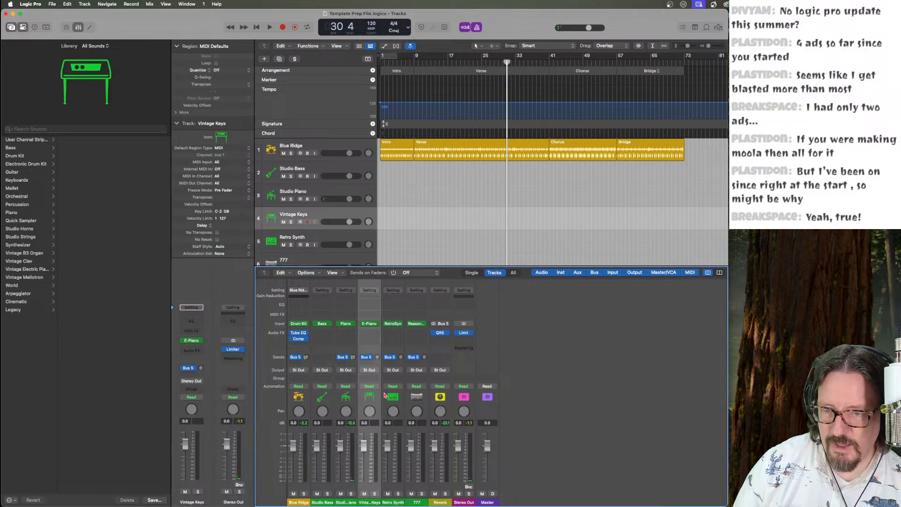
pyautogui.moveTo(377, 358); pyautogui.dragTo(371, 326)
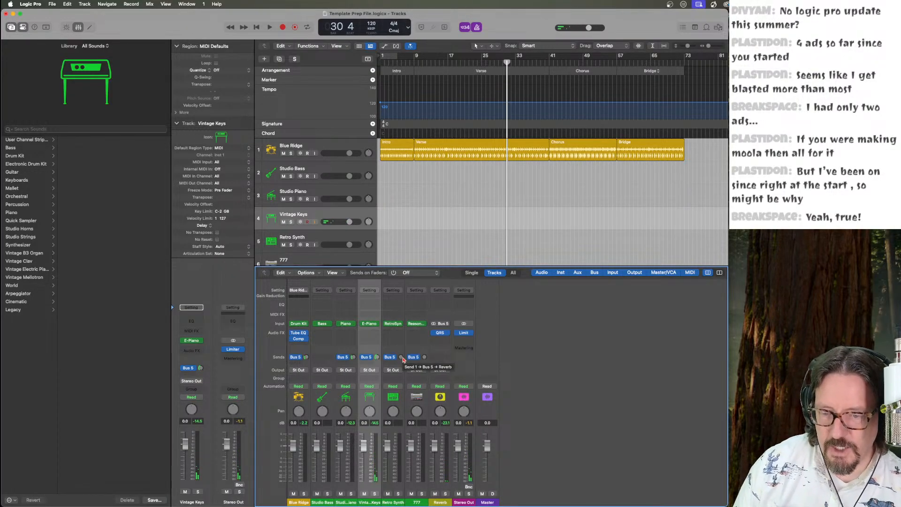
# Raise the Bus 5 send levels of Retro Synth and 777, and lower Retro Synth's volume fader to -3.8 dB.
pyautogui.click(392, 504)
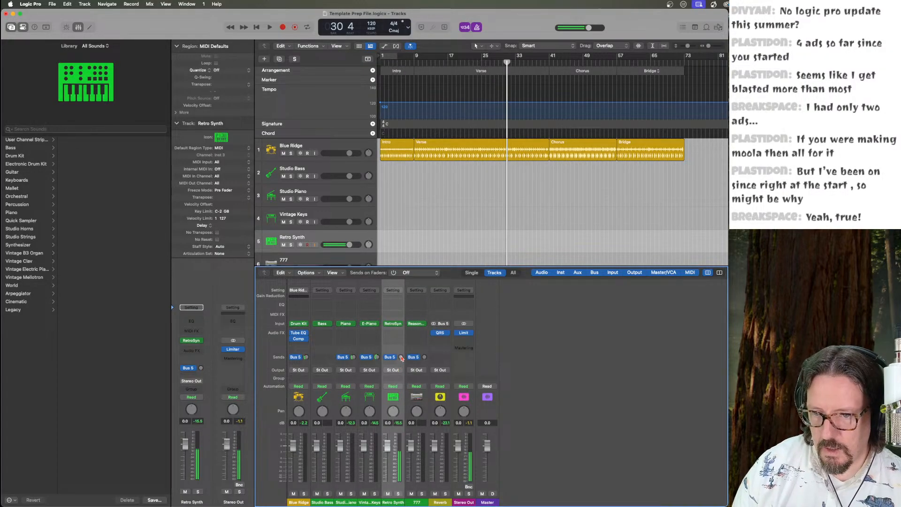
pyautogui.moveTo(401, 358); pyautogui.dragTo(395, 340)
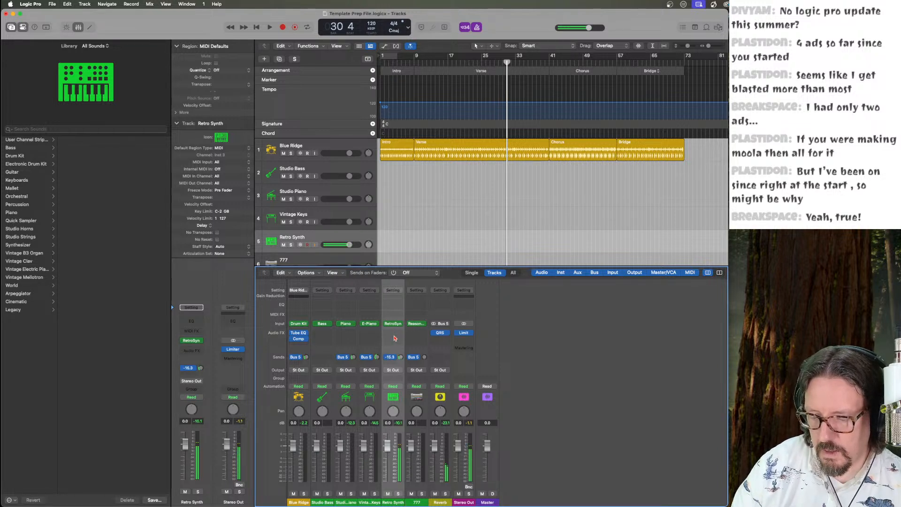
pyautogui.moveTo(394, 338); pyautogui.dragTo(394, 342)
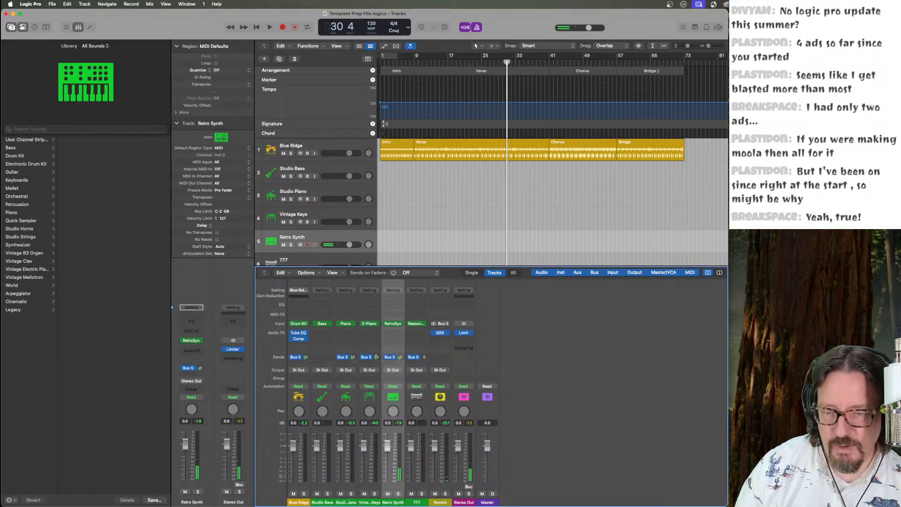
pyautogui.moveTo(387, 445); pyautogui.dragTo(388, 453)
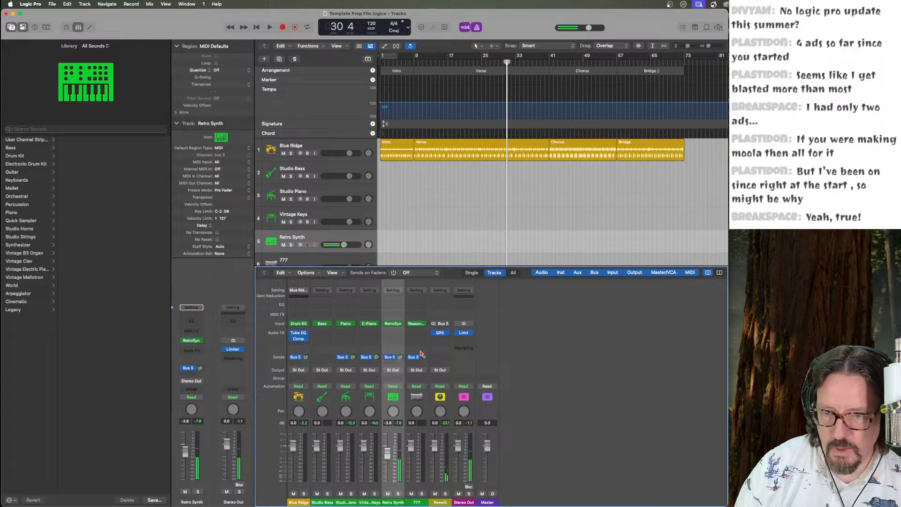
pyautogui.click(417, 503)
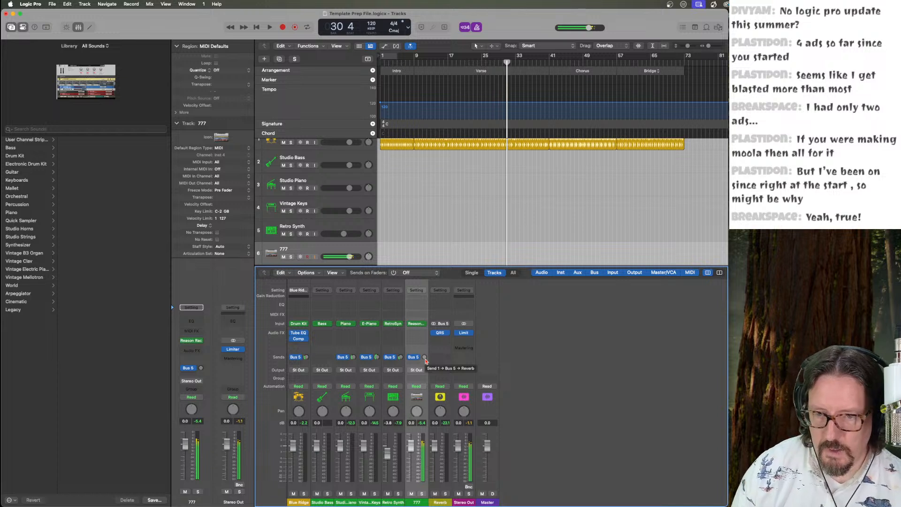
pyautogui.moveTo(426, 360); pyautogui.dragTo(421, 341)
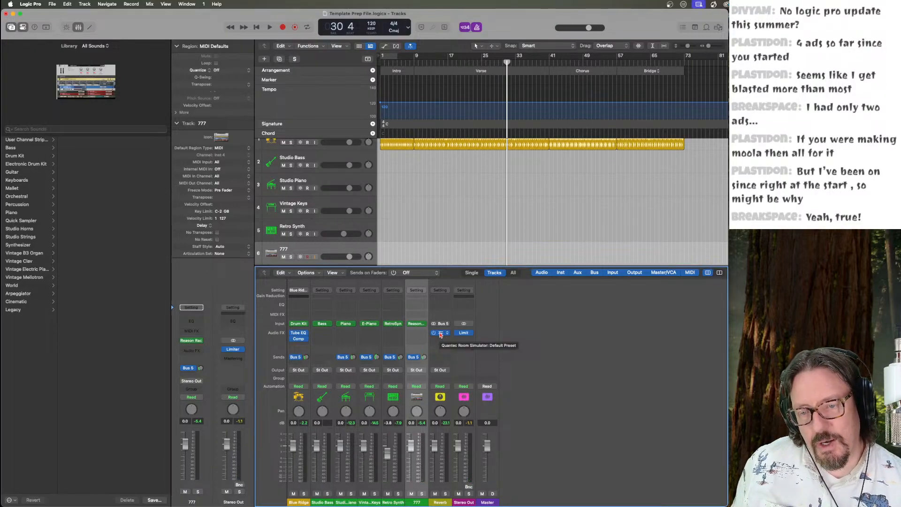
# Check the Quantec Room Simulator settings, and add a Channel EQ with its Default Preset to the Reverb channel.
pyautogui.click(441, 333)
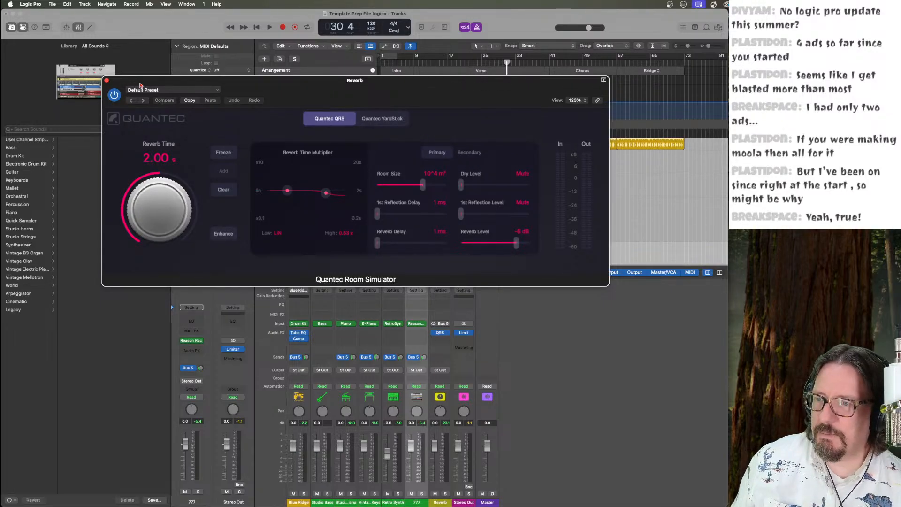
pyautogui.click(107, 81)
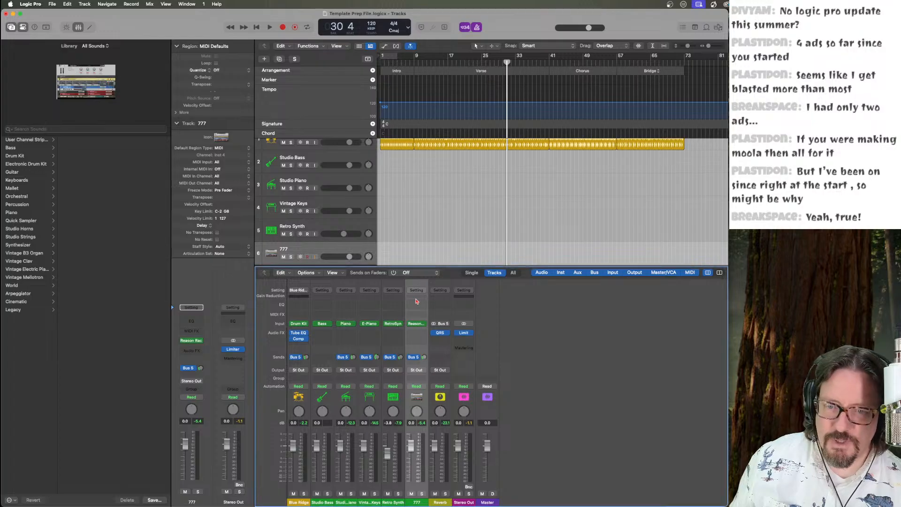
pyautogui.click(441, 306)
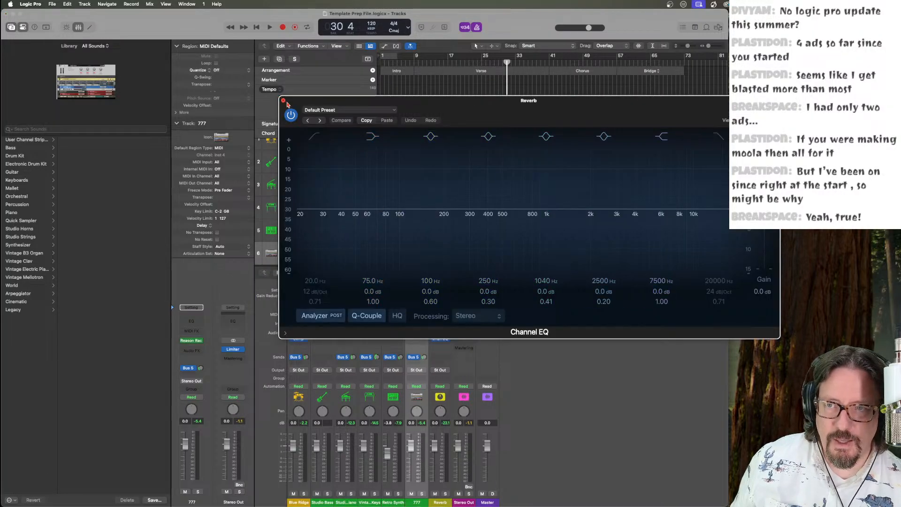
pyautogui.click(283, 101)
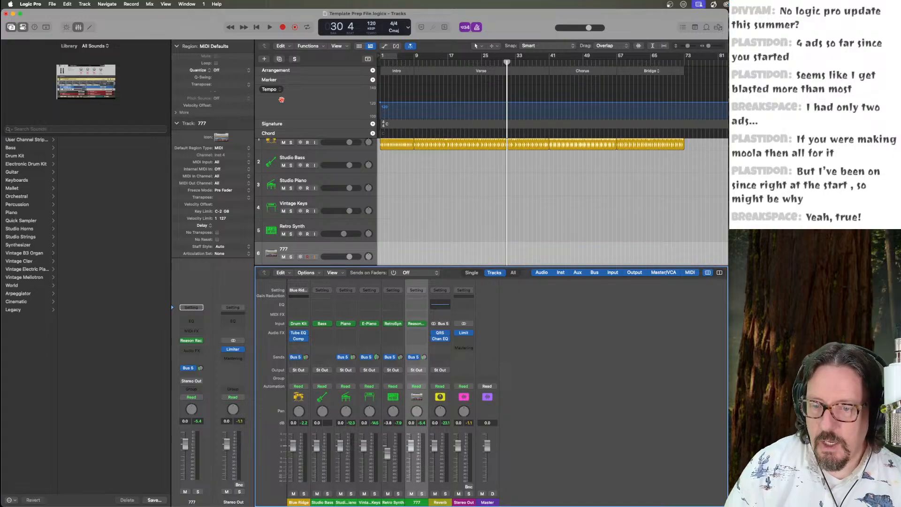
# Examine the Vintage Tube EQ settings on the Blue Ridge drum track.
pyautogui.click(419, 256)
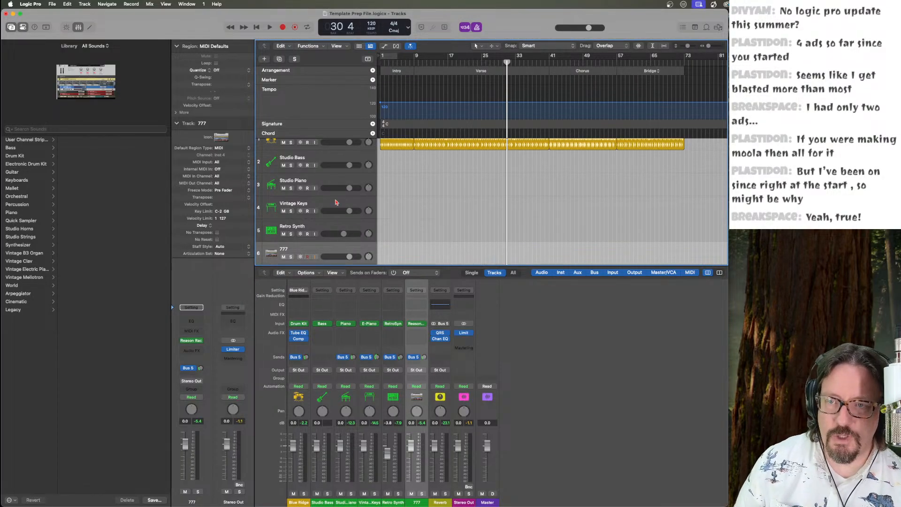
pyautogui.scroll(2, 340, 183)
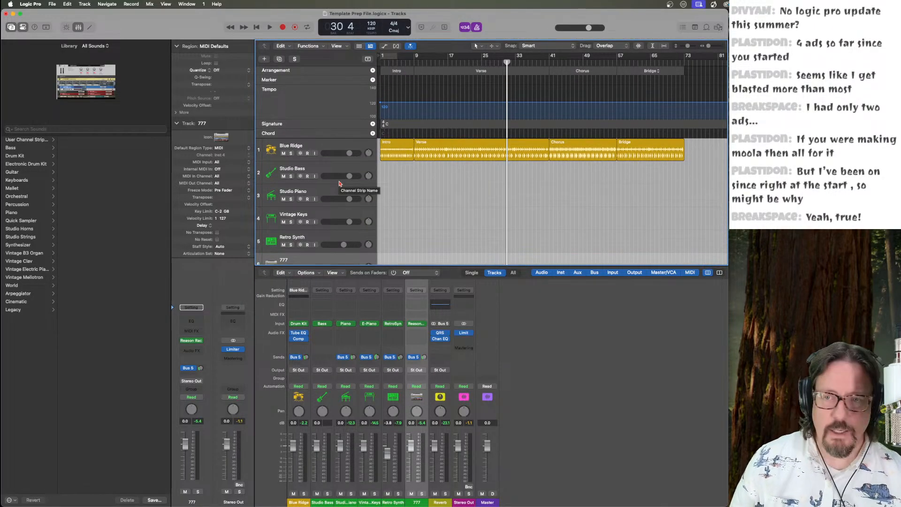
pyautogui.click(323, 148)
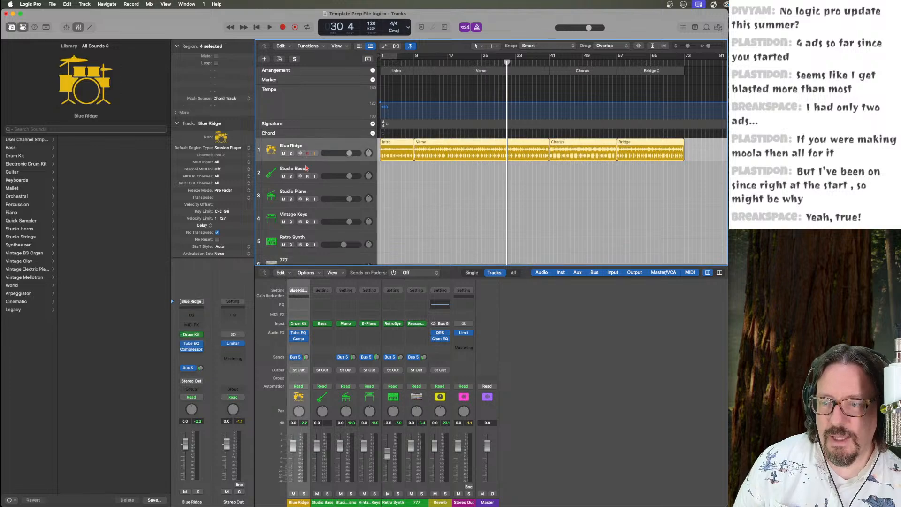
pyautogui.click(191, 346)
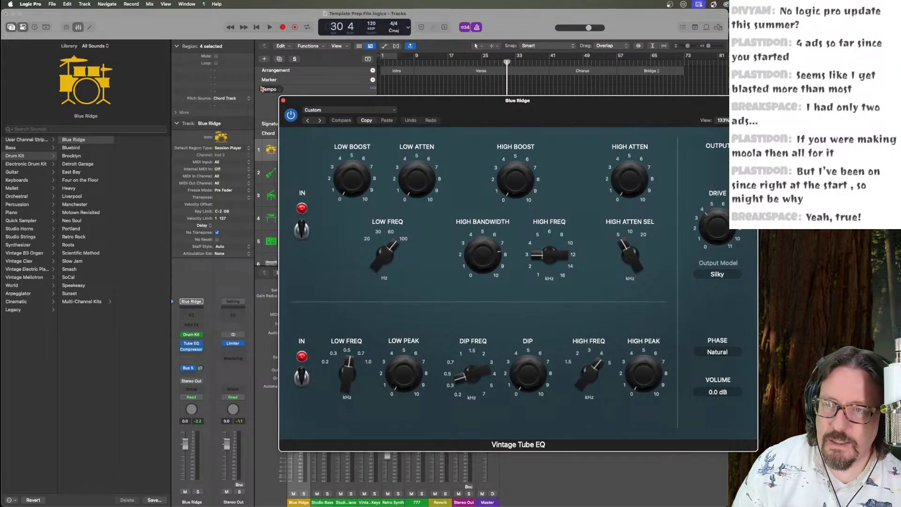
pyautogui.click(284, 102)
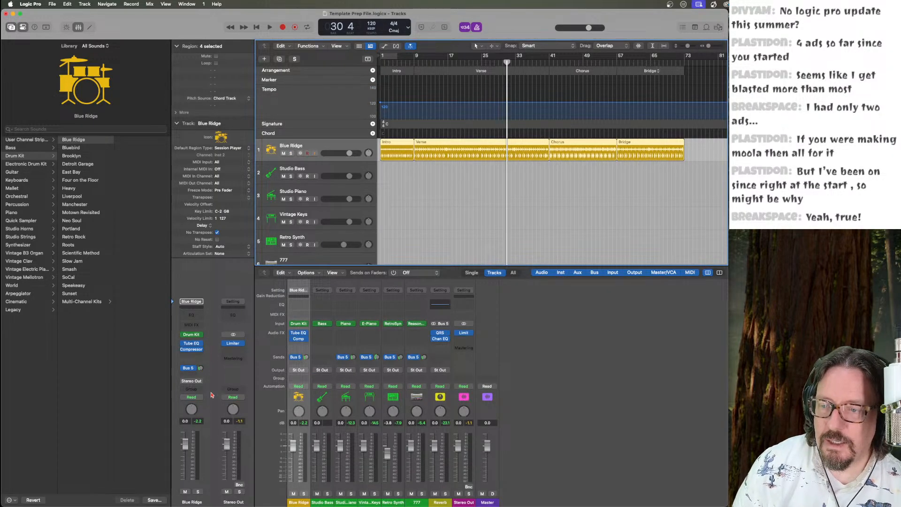
# During drum playback, switch Blue Ridge's Compressor model to Classic VCA after trying Vintage VCA, and turn the metronome off.
pyautogui.click(190, 350)
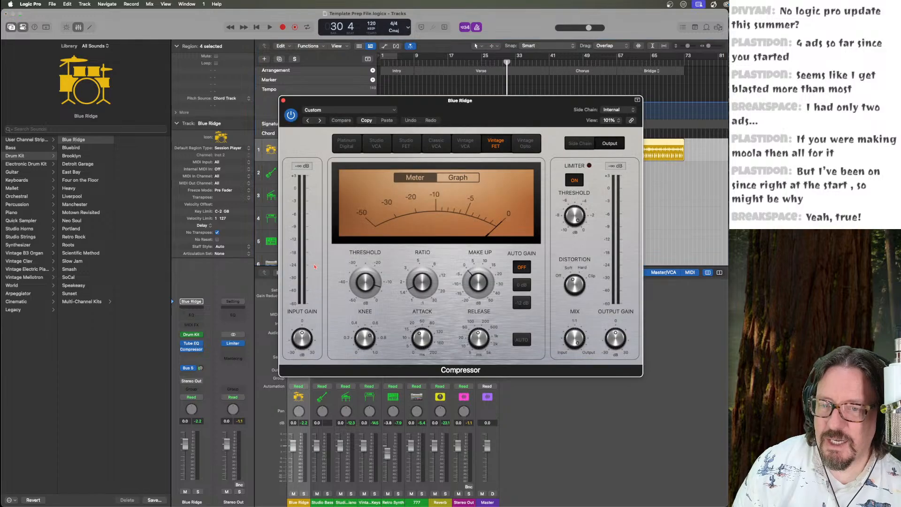
pyautogui.press('space')
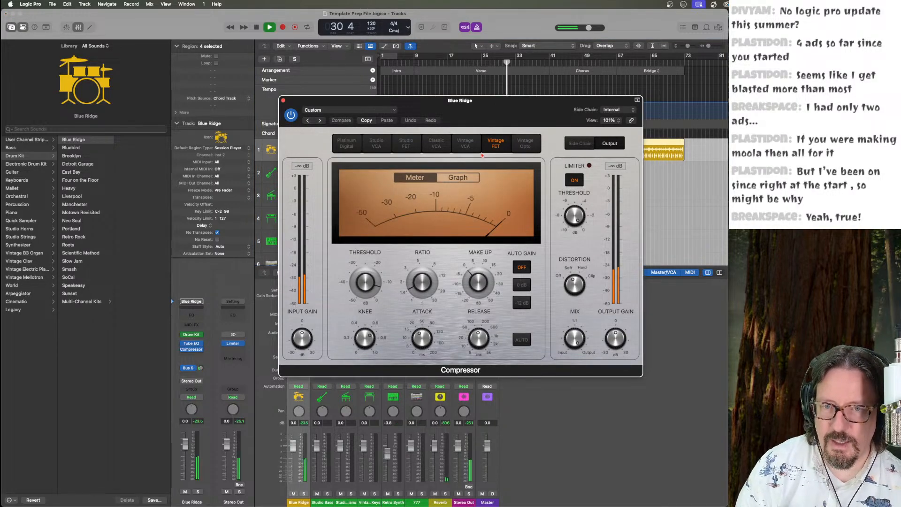
pyautogui.click(467, 145)
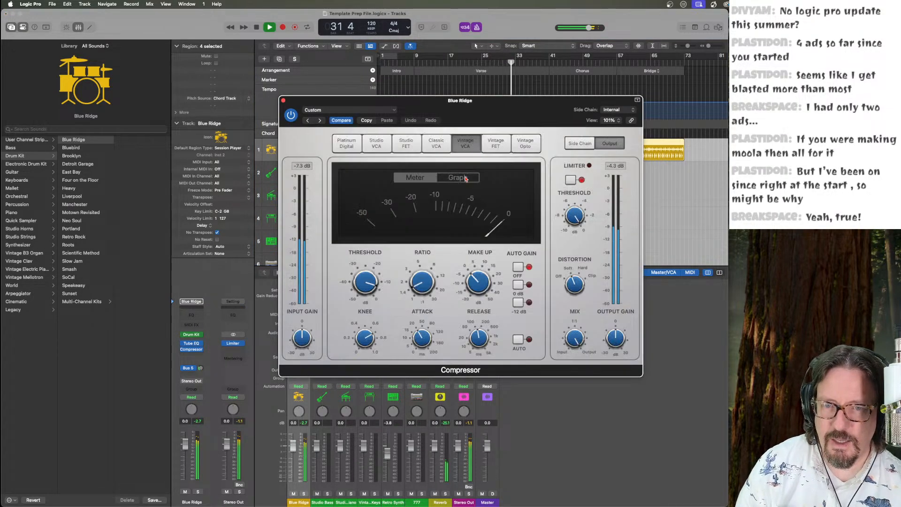
pyautogui.click(439, 147)
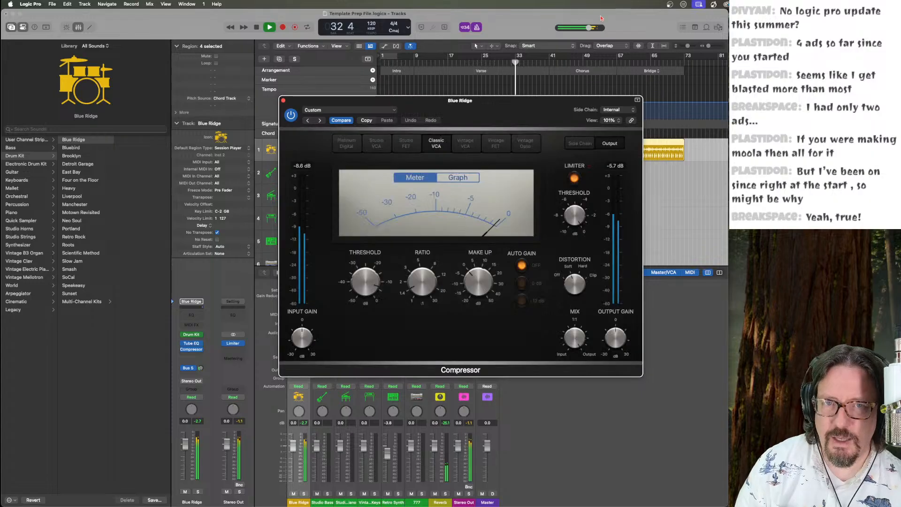
pyautogui.click(477, 27)
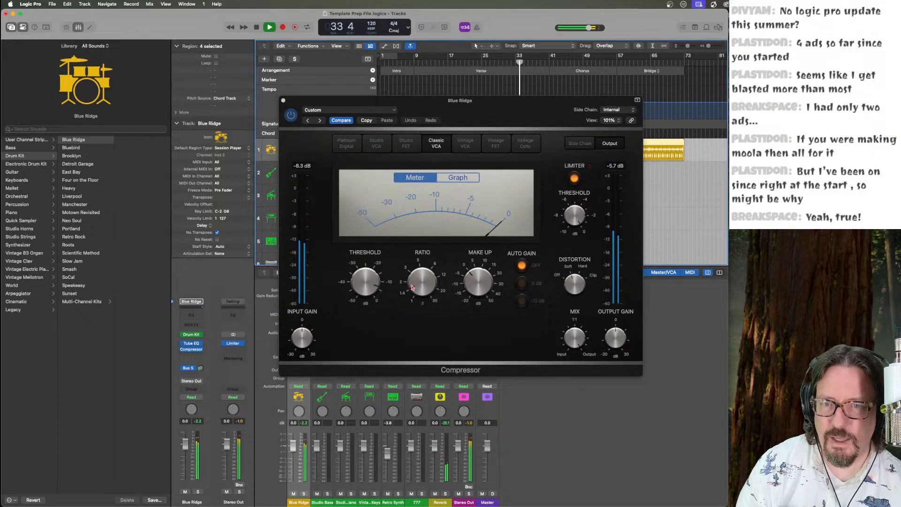
# During playback, lower the Blue Ridge Compressor's threshold, adjust its ratio and set Make Up to 2.5 dB, then stop playback and close the plug-in.
pyautogui.moveTo(365, 282)
pyautogui.moveTo(365, 282); pyautogui.dragTo(367, 297)
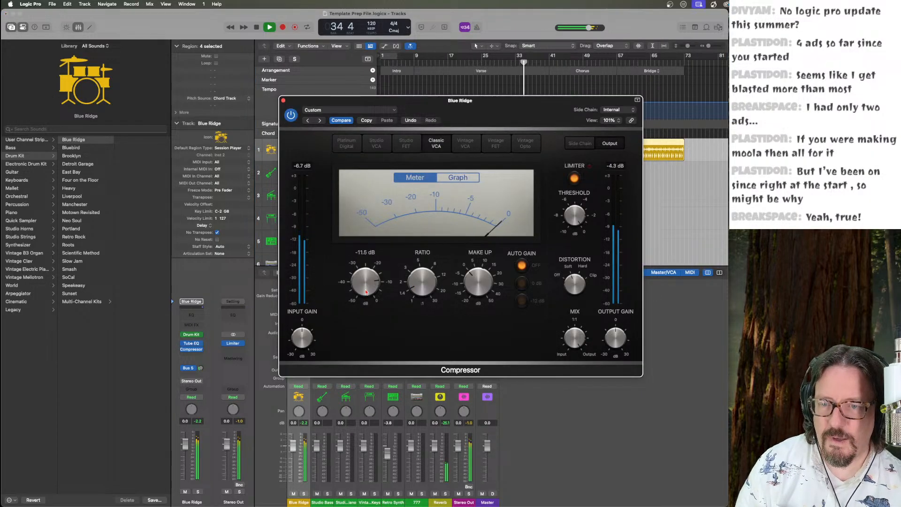
pyautogui.moveTo(414, 279)
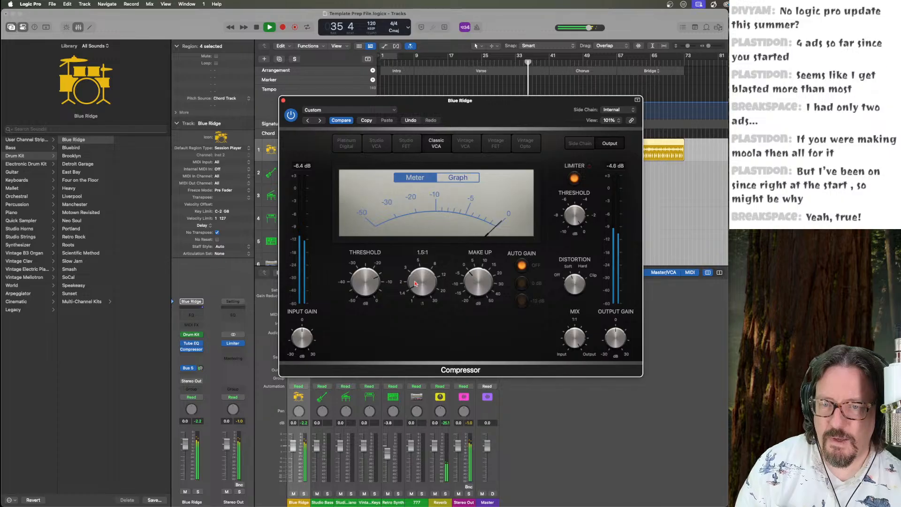
pyautogui.moveTo(415, 279); pyautogui.dragTo(414, 275)
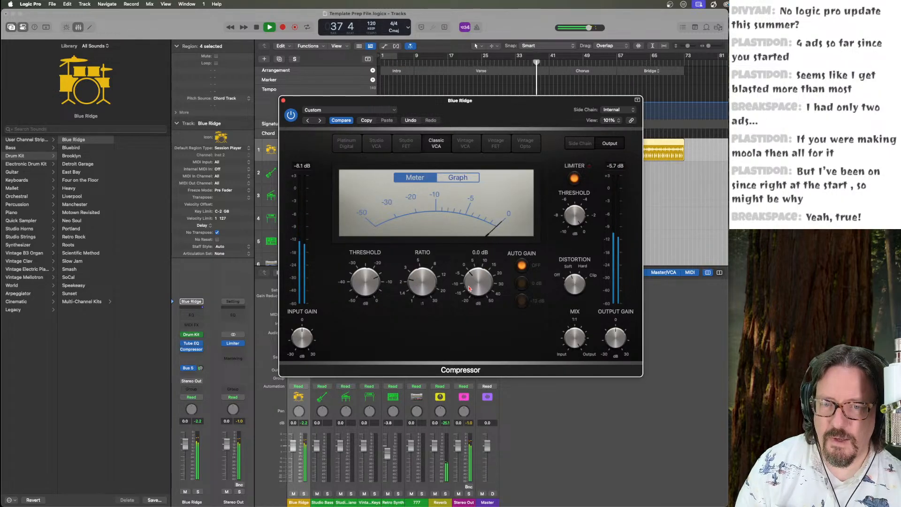
pyautogui.moveTo(469, 286); pyautogui.dragTo(469, 283)
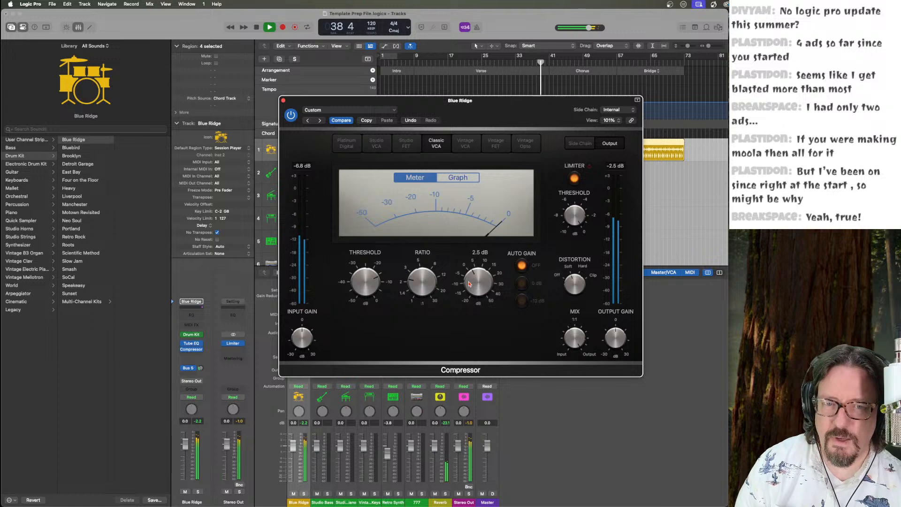
pyautogui.press('space')
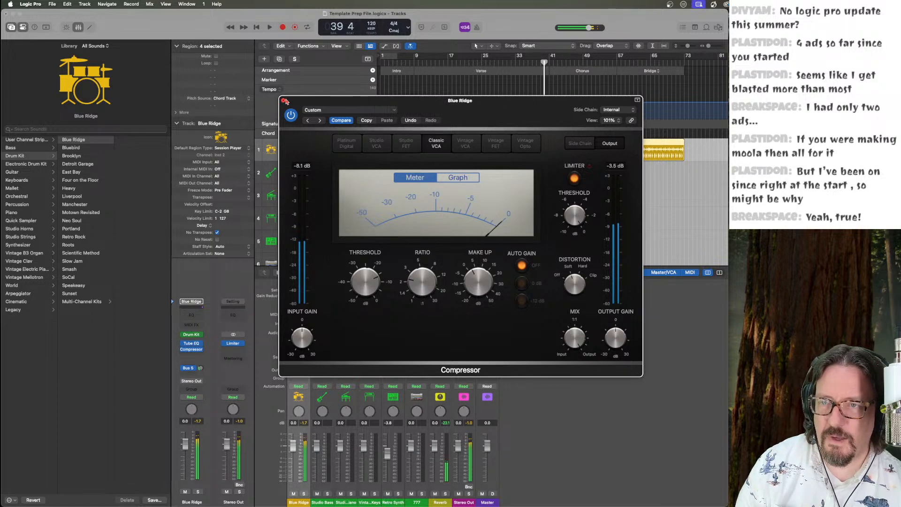
pyautogui.click(283, 100)
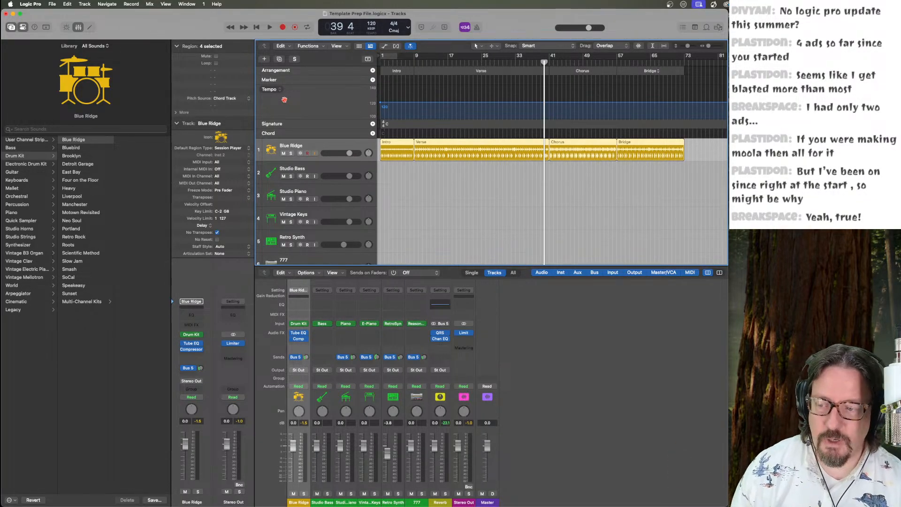
# Enable patch merging in the Library with Instruments and Audio Effects selected.
pyautogui.click(10, 501)
pyautogui.click(30, 492)
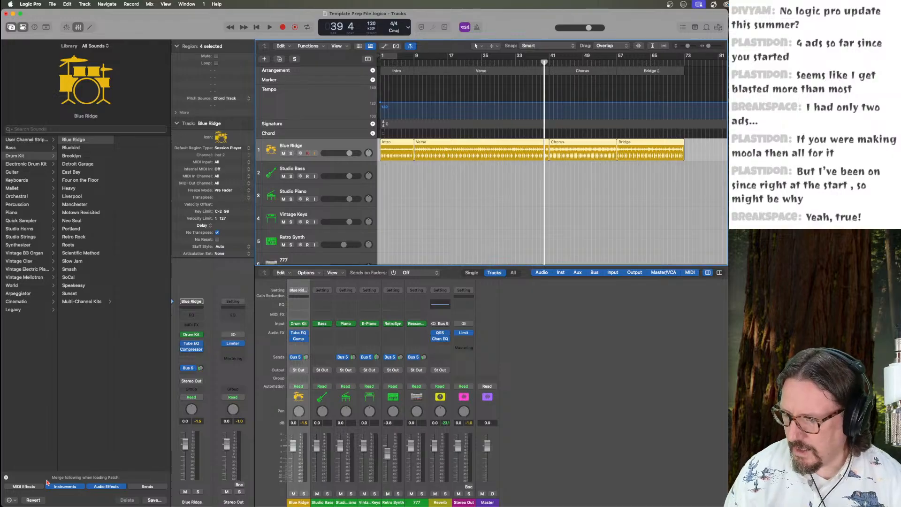
pyautogui.click(11, 501)
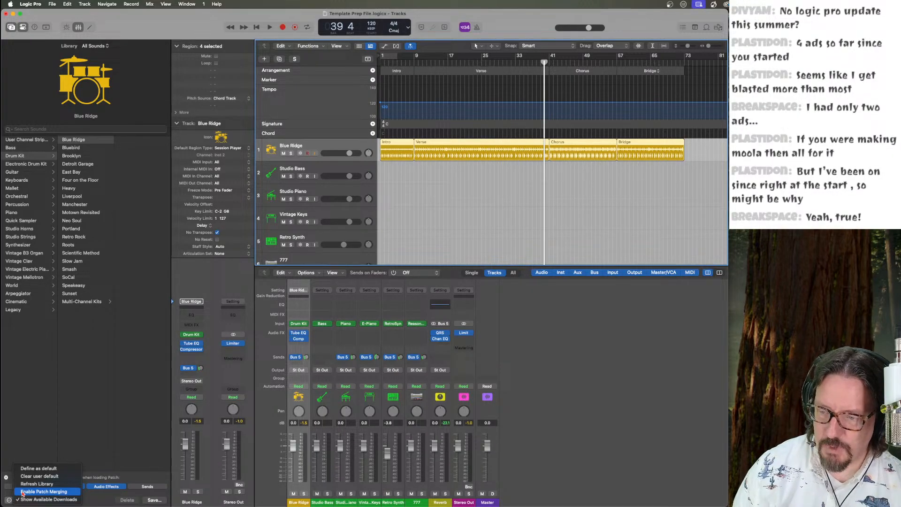
pyautogui.click(94, 437)
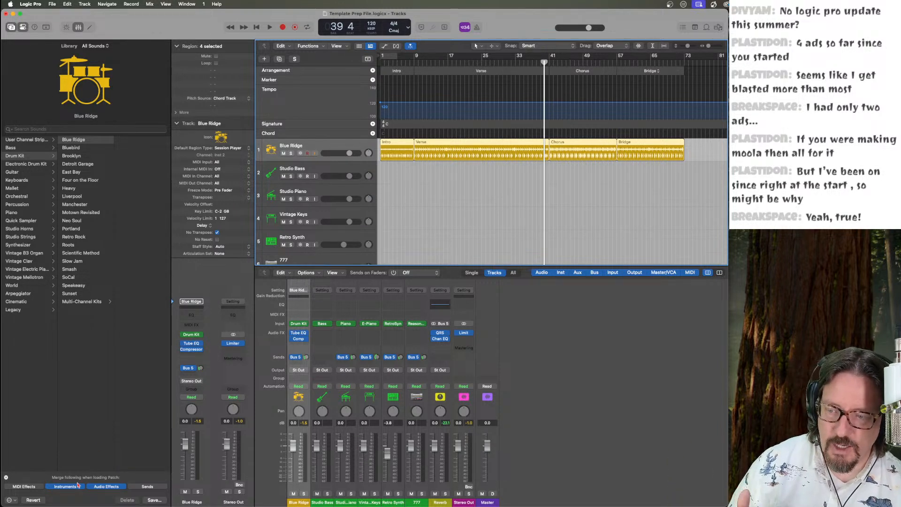
pyautogui.click(103, 487)
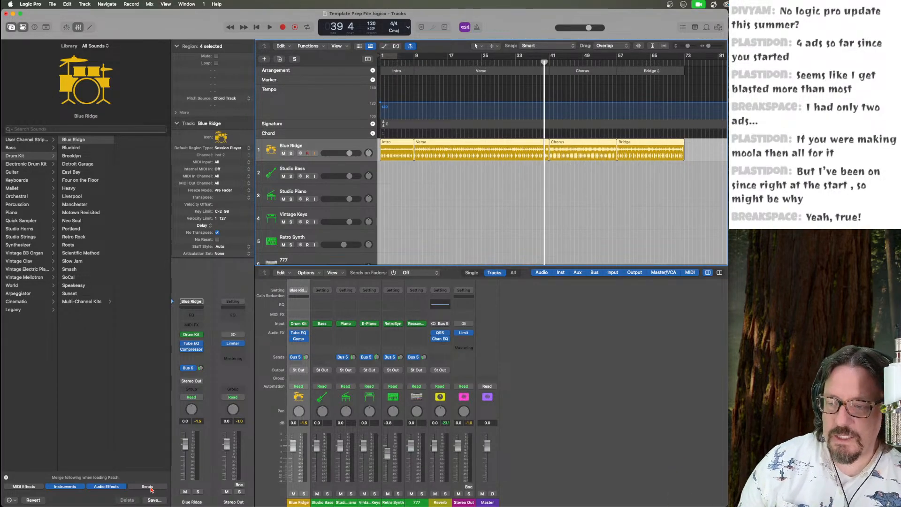
pyautogui.click(13, 501)
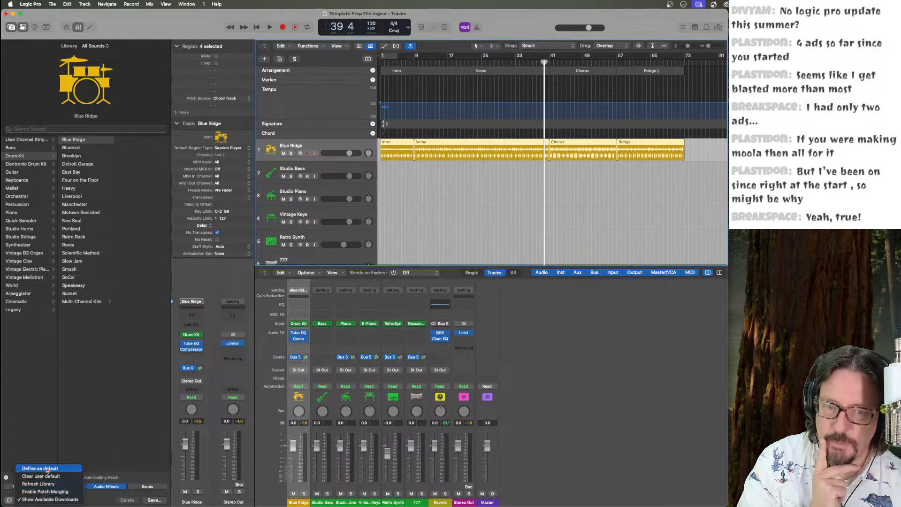
pyautogui.click(120, 424)
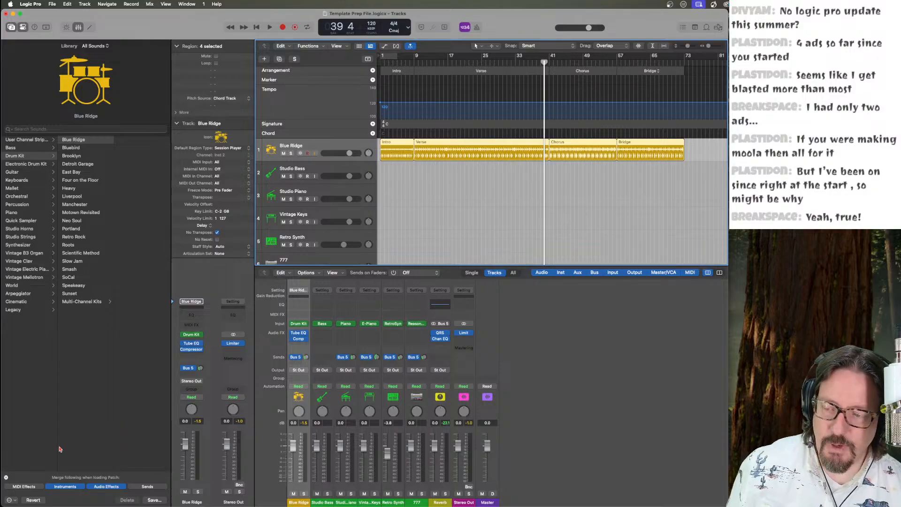
pyautogui.click(14, 501)
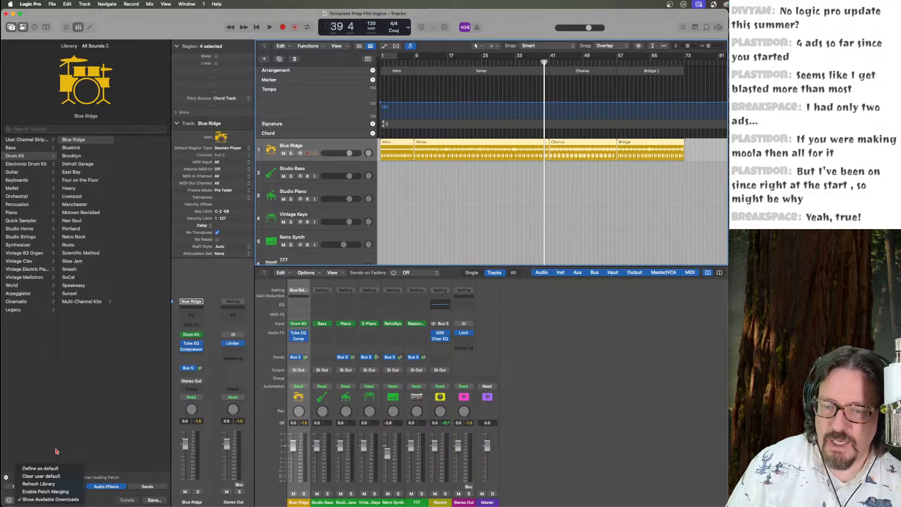
pyautogui.click(56, 451)
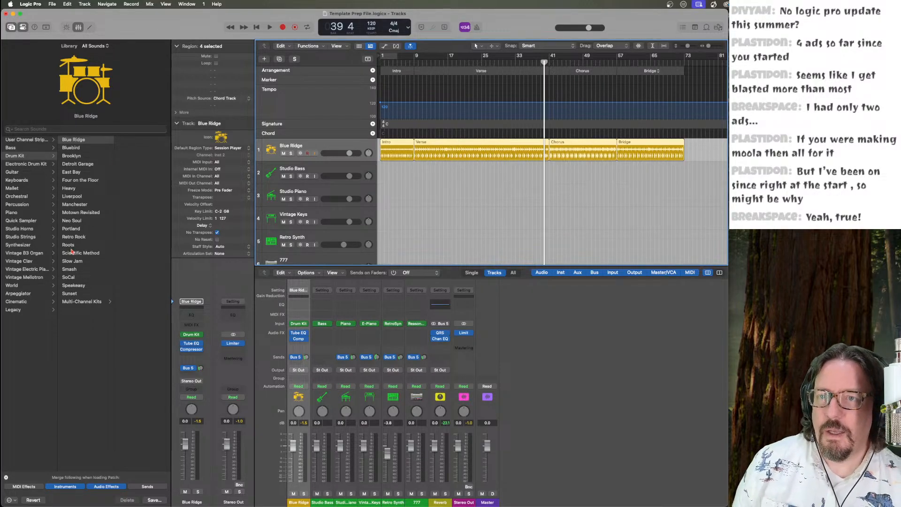
pyautogui.click(336, 46)
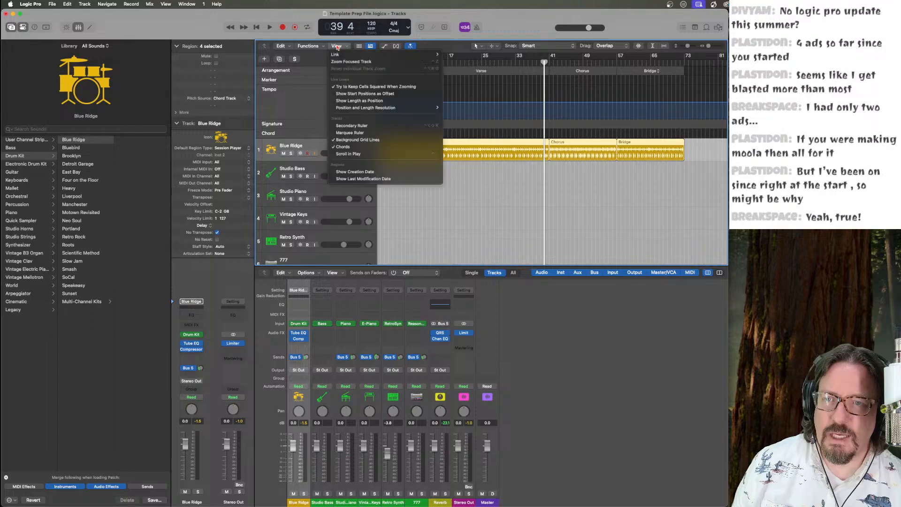
pyautogui.click(317, 47)
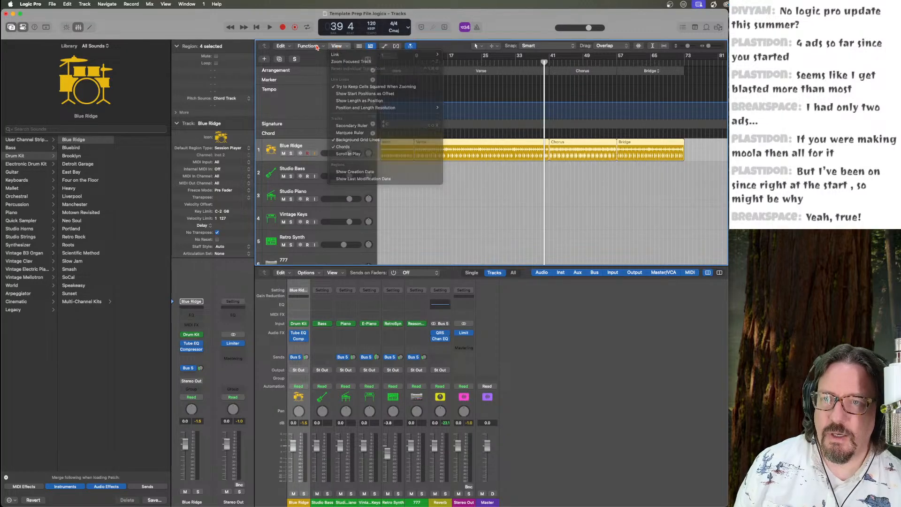
pyautogui.click(316, 47)
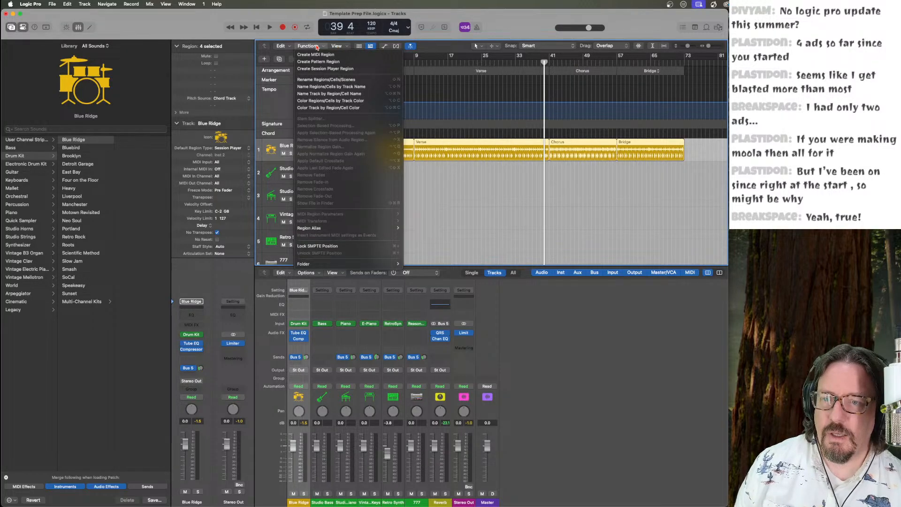
pyautogui.click(296, 46)
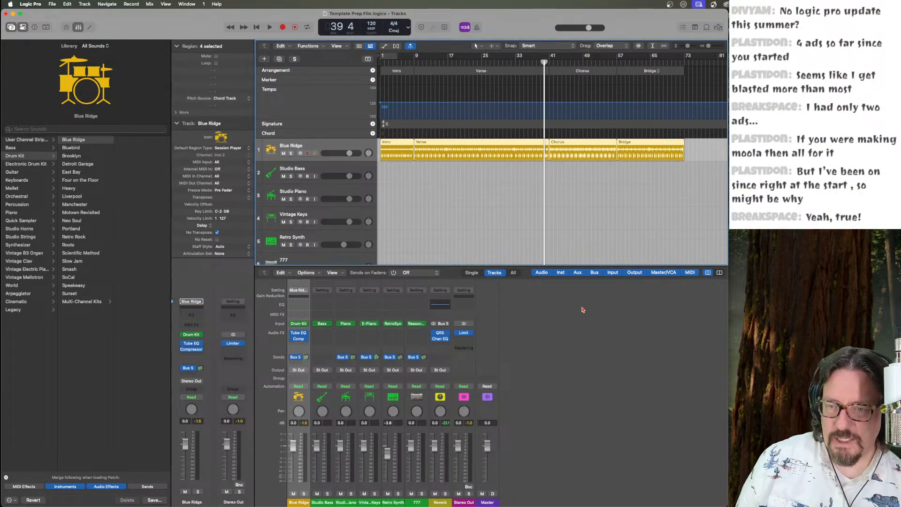
# Hide the Mixer and the Library, and return the playhead to the beginning of the project.
pyautogui.press('x')
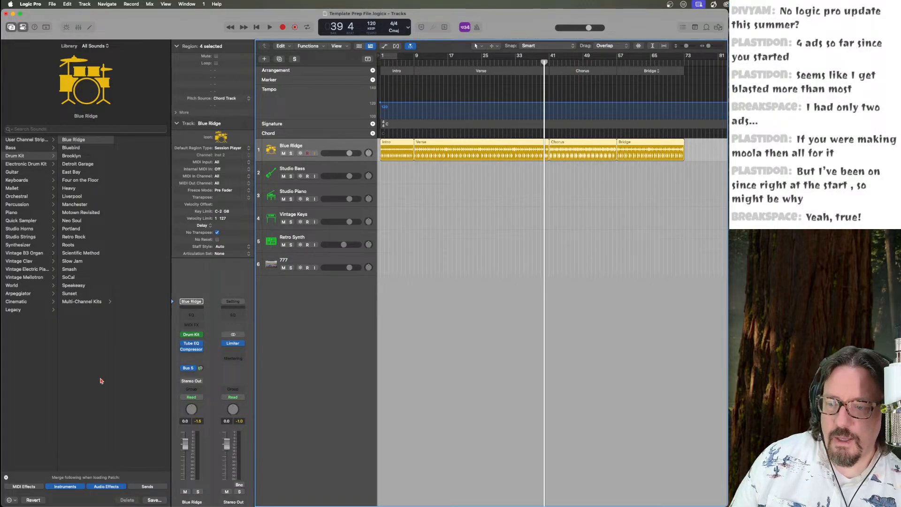
pyautogui.click(683, 27)
pyautogui.click(683, 27)
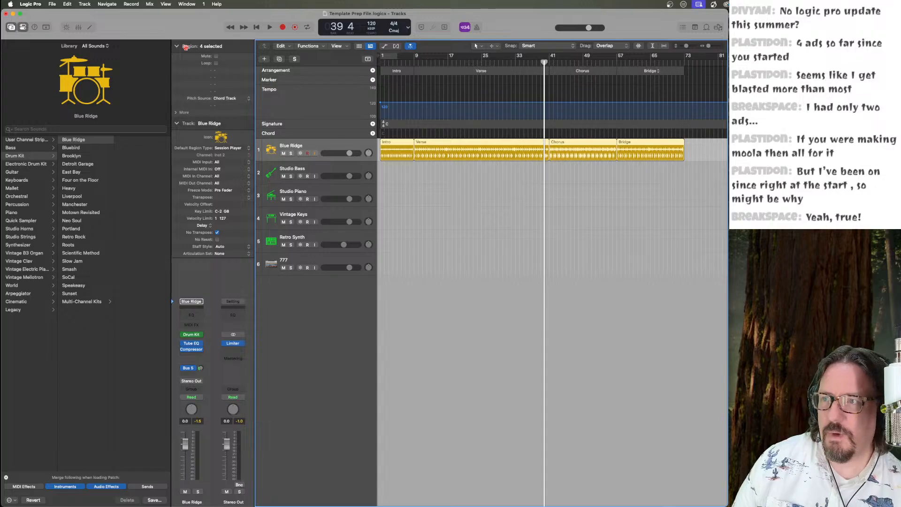
pyautogui.click(11, 28)
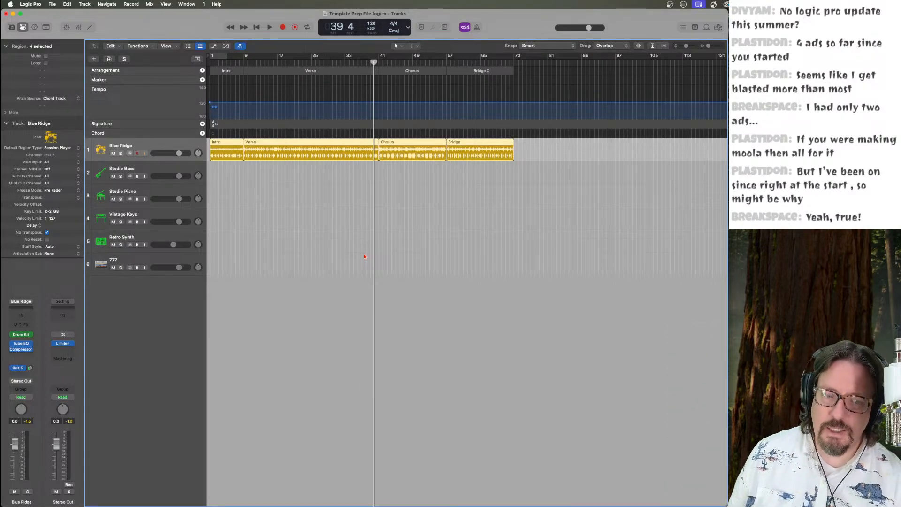
pyautogui.press('Return')
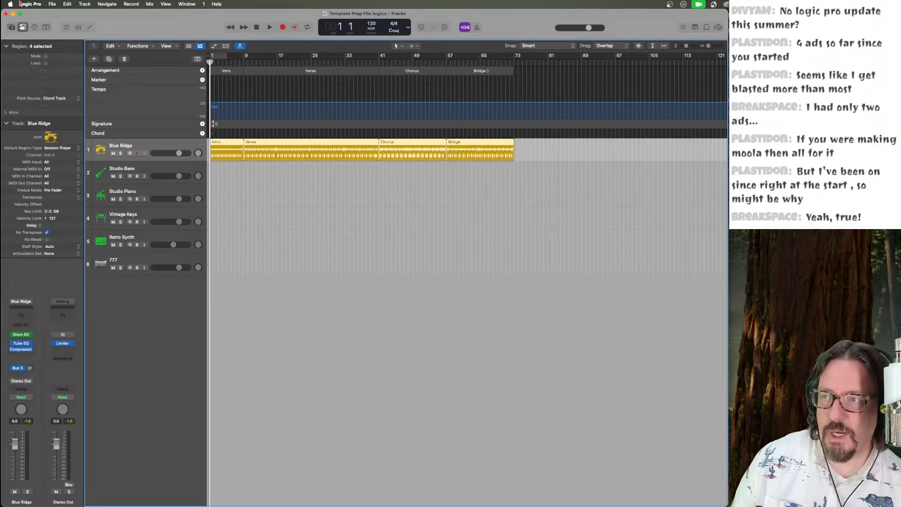
# Save the current project as a template named Song Night in the Project Templates folder.
pyautogui.click(52, 4)
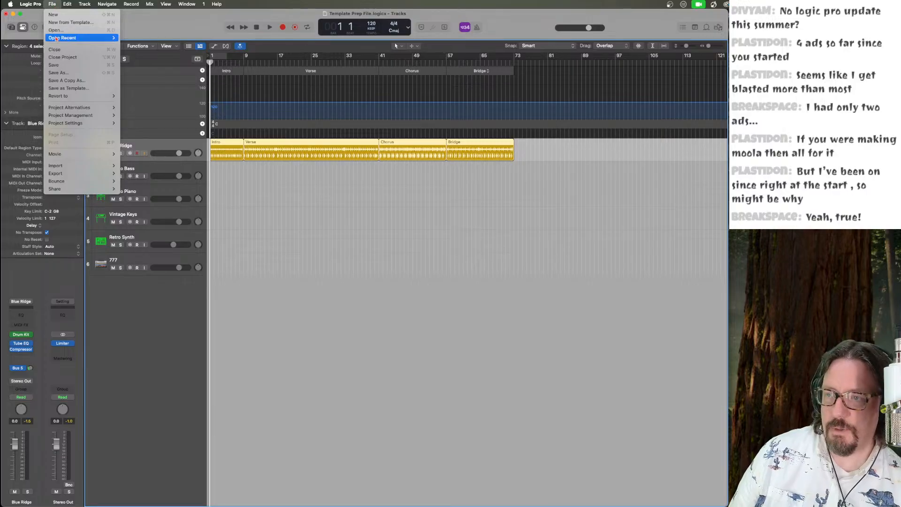
pyautogui.click(64, 89)
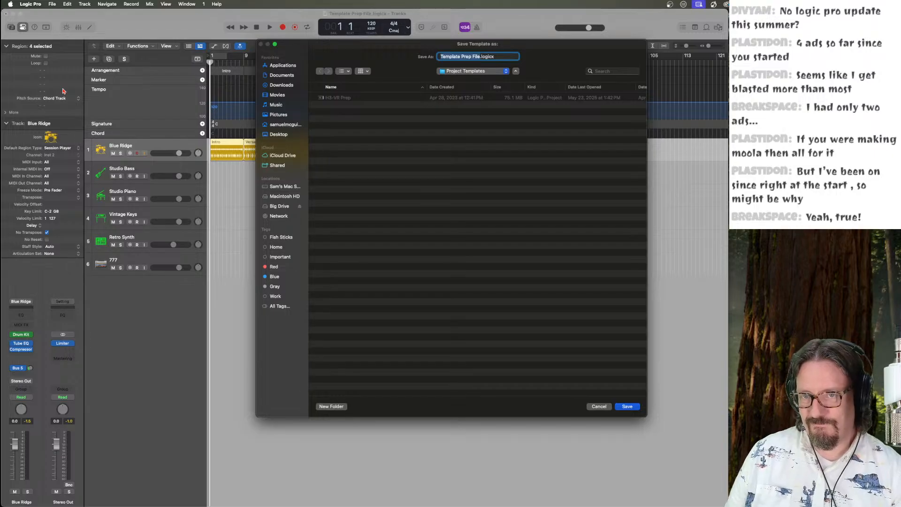
pyautogui.write('Song N')
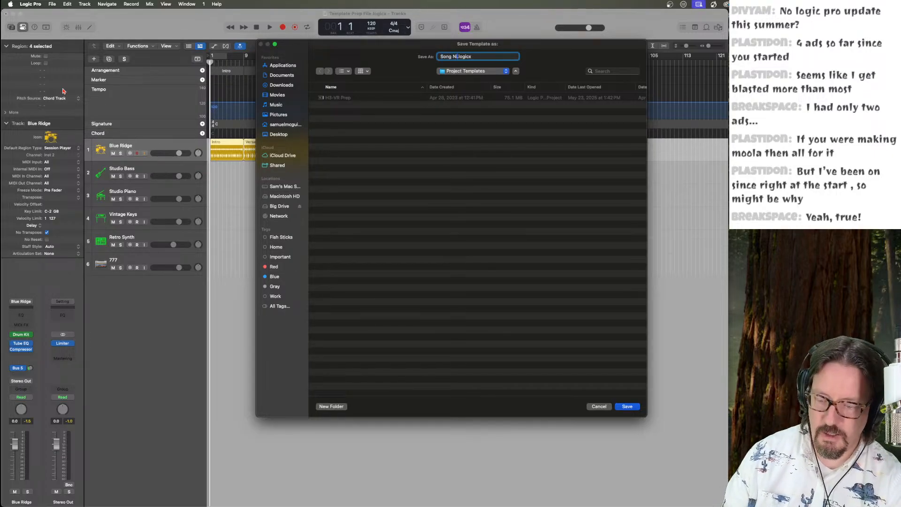
pyautogui.write('ight')
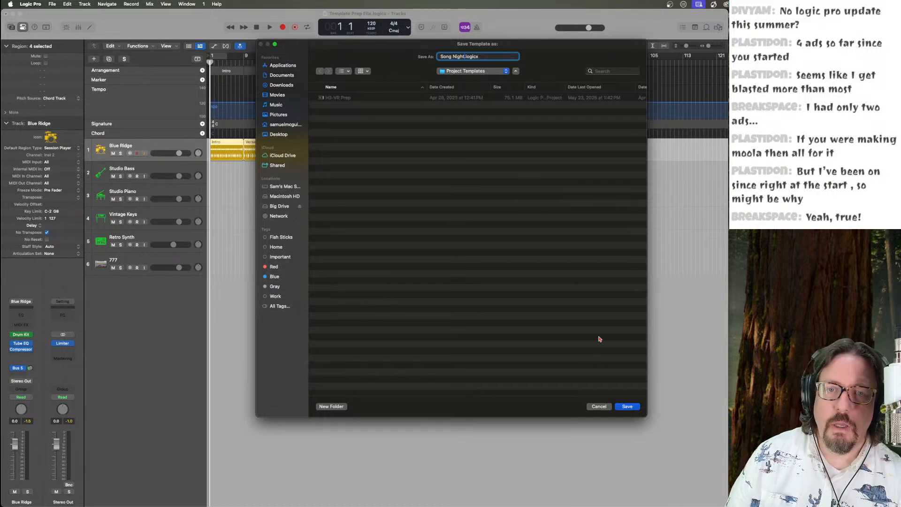
pyautogui.click(627, 406)
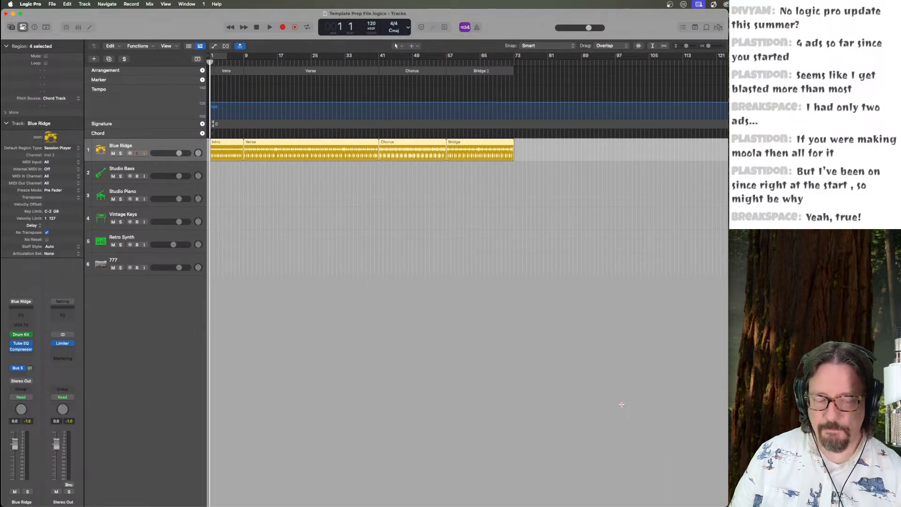
# Start a new project from a template without closing the current one, and select Song Night among the user's own templates.
pyautogui.click(31, 4)
pyautogui.moveTo(52, 4)
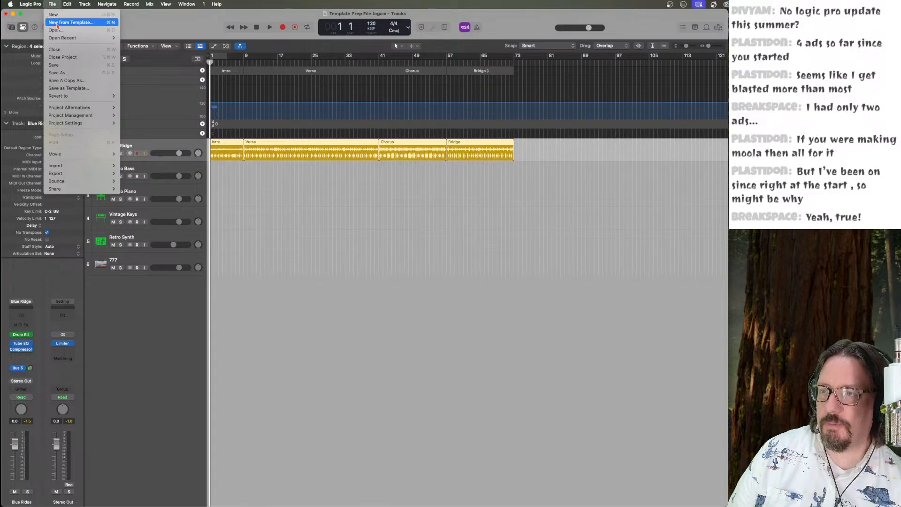
pyautogui.click(57, 25)
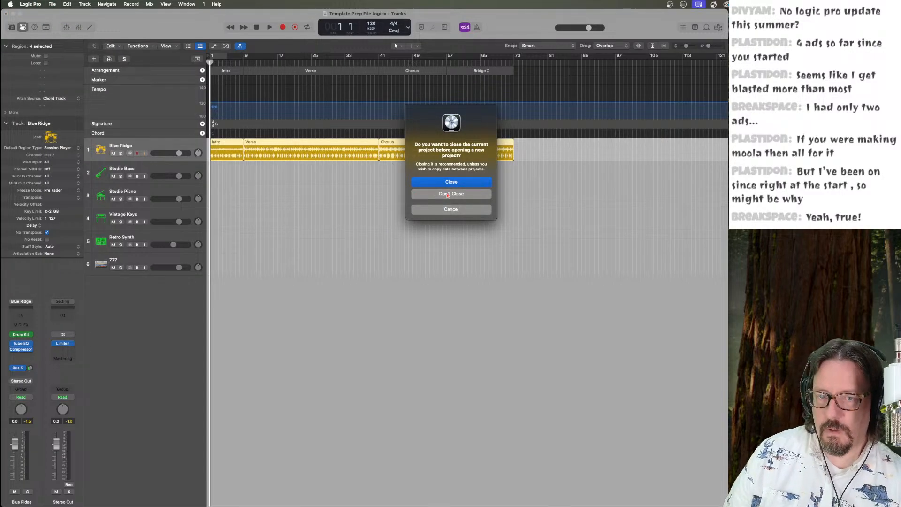
pyautogui.click(448, 195)
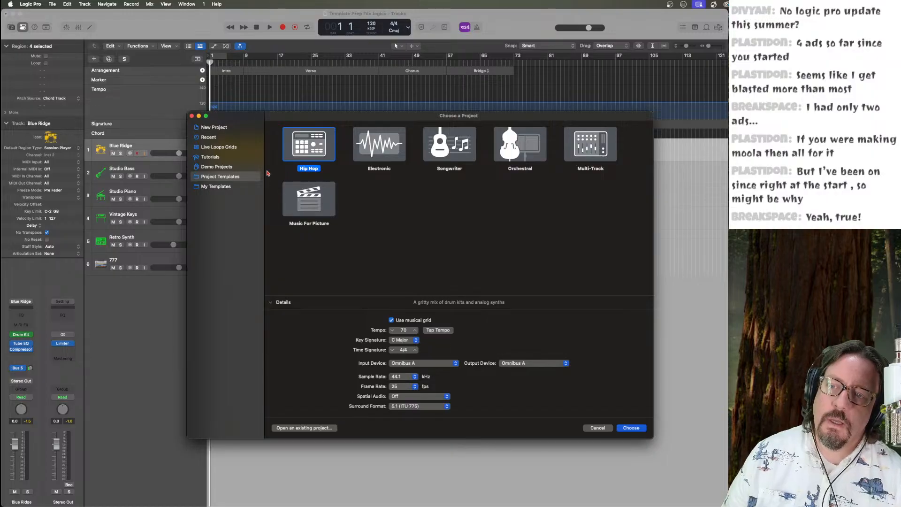
pyautogui.click(224, 188)
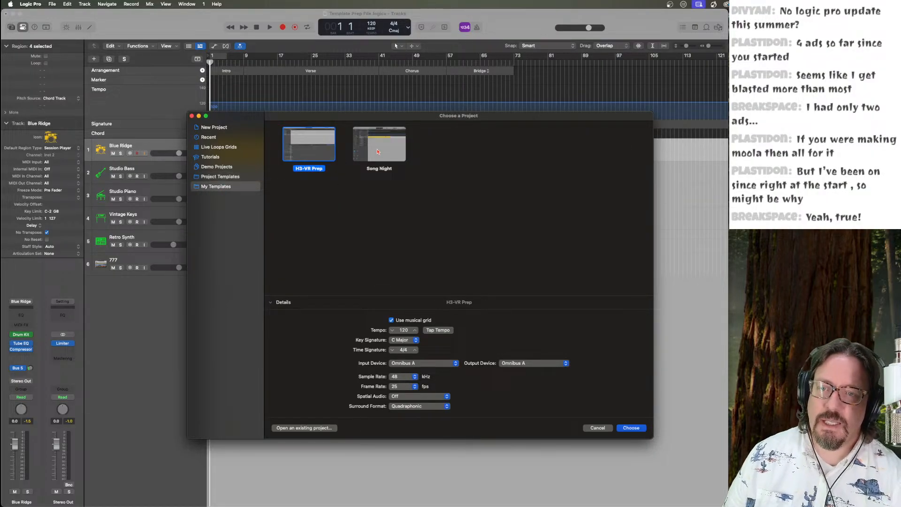
pyautogui.click(378, 151)
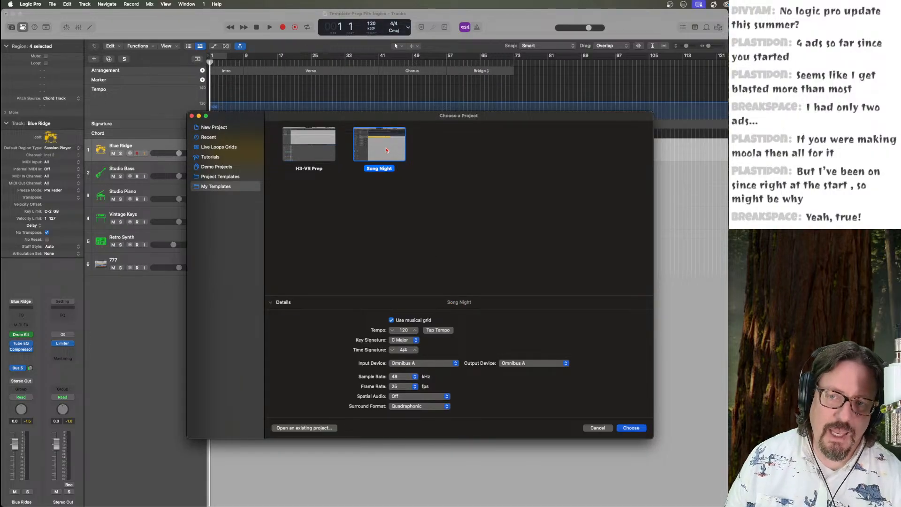
pyautogui.click(316, 150)
pyautogui.click(371, 159)
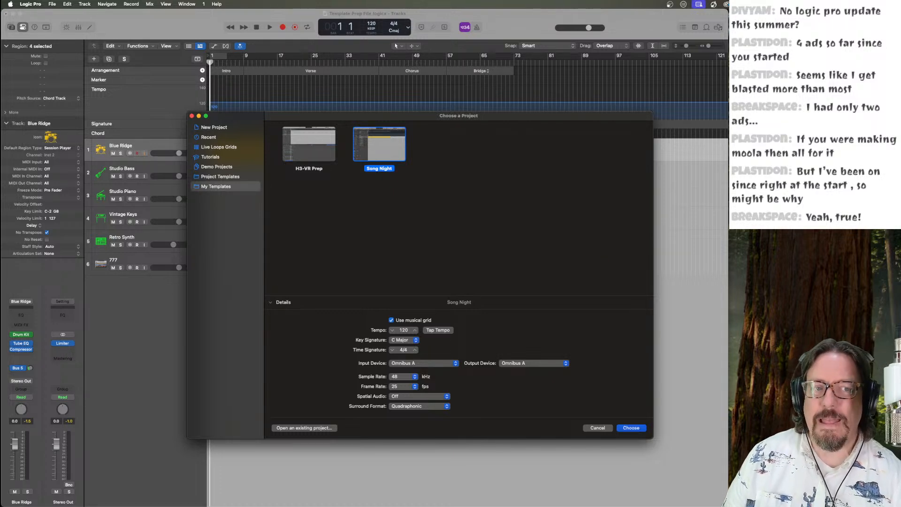
# Switch to Finder, open the Macintosh HD drive and close its window.
pyautogui.doubleClick(876, 108)
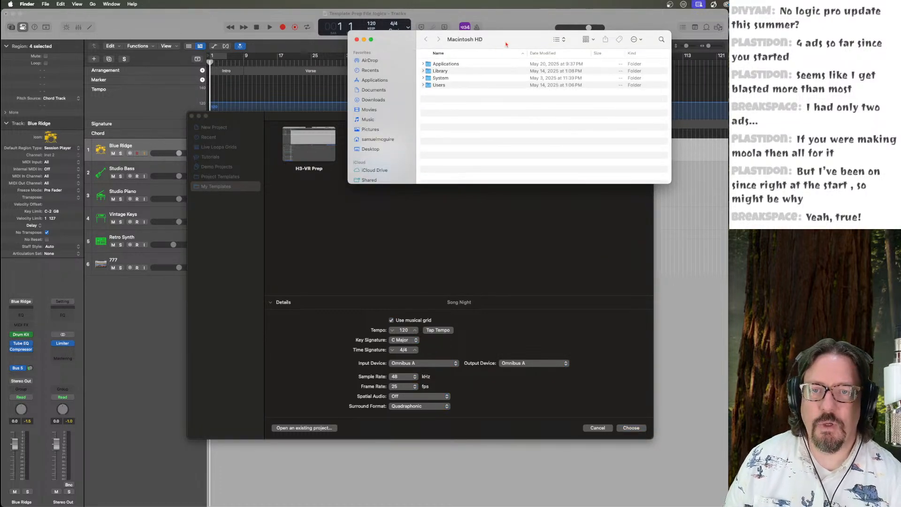
pyautogui.press('super+w')
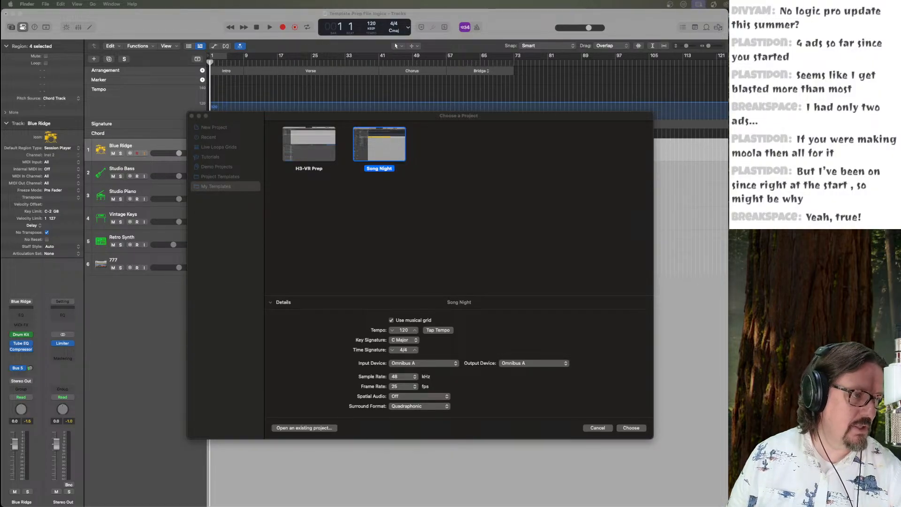
# Locate the Song Night file inside Project Templates in the Finder and open its info window beside the other windows.
pyautogui.moveTo(900, 180); pyautogui.dragTo(616, 144)
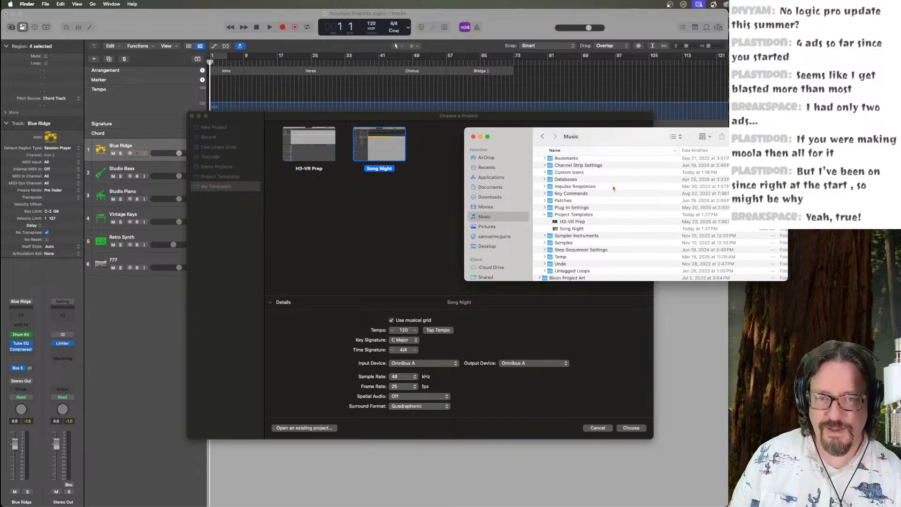
pyautogui.scroll(3, 614, 188)
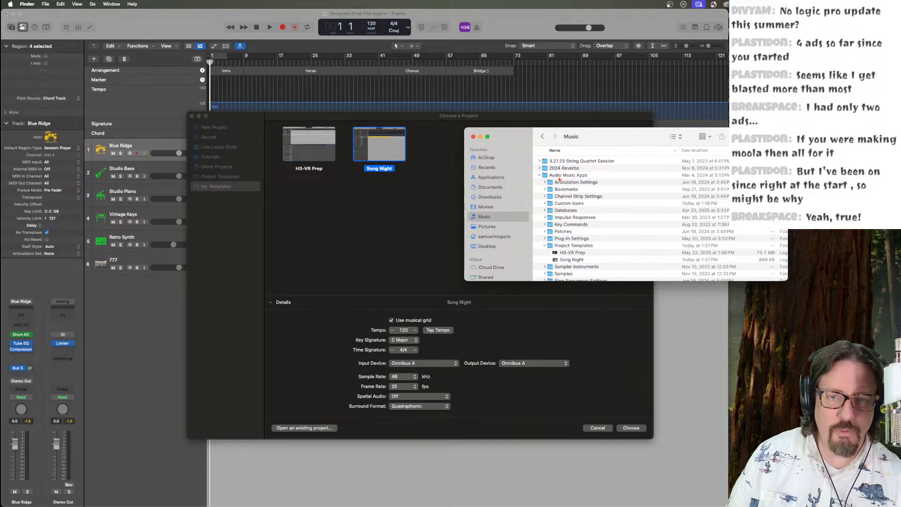
pyautogui.scroll(-2, 553, 228)
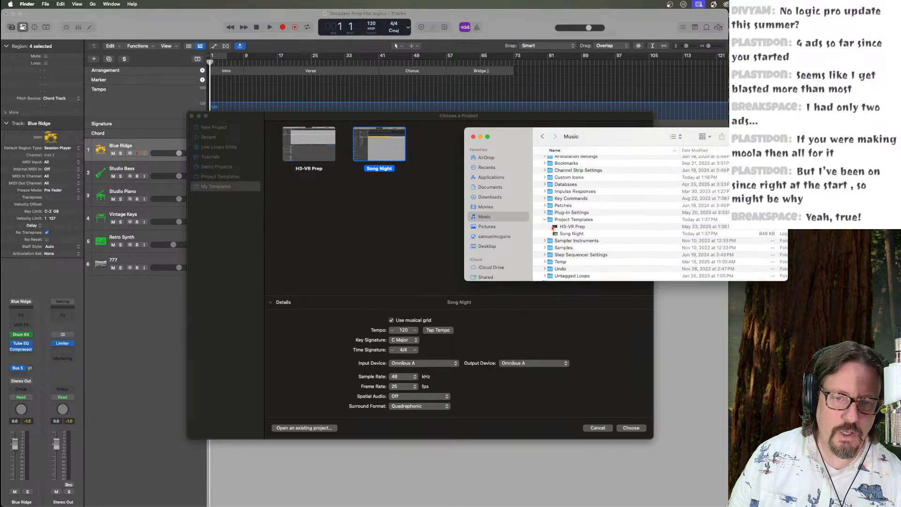
pyautogui.click(564, 235)
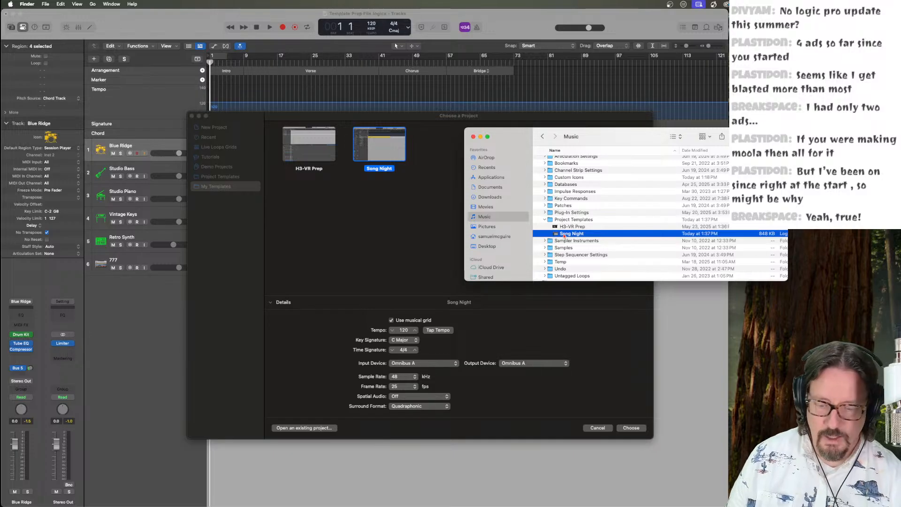
pyautogui.press('super+i')
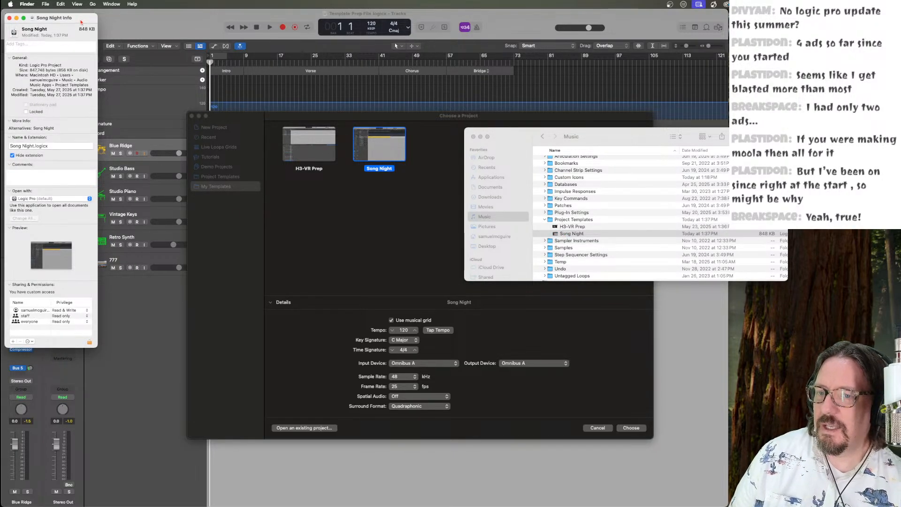
pyautogui.moveTo(85, 24); pyautogui.dragTo(252, 59)
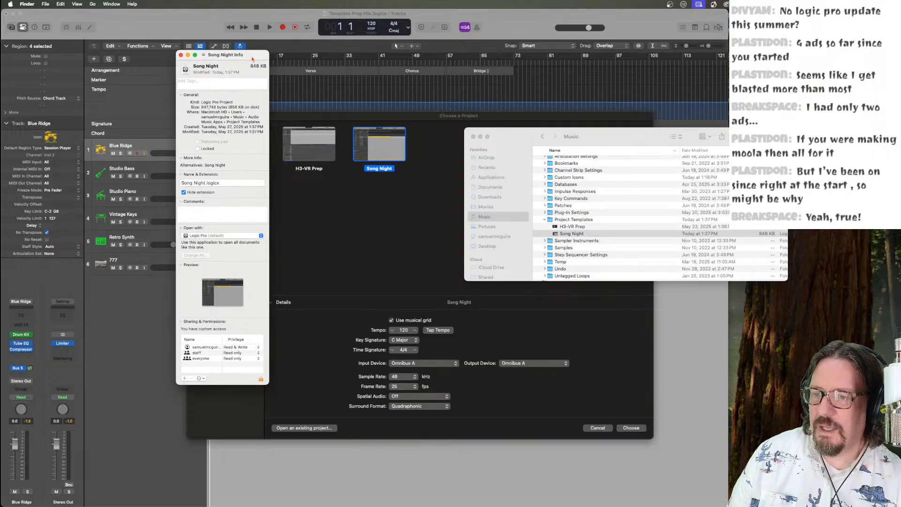
# Add the comment "A template for the Song Night livestreams." to the Song Night file's info and close the info window.
pyautogui.click(227, 209)
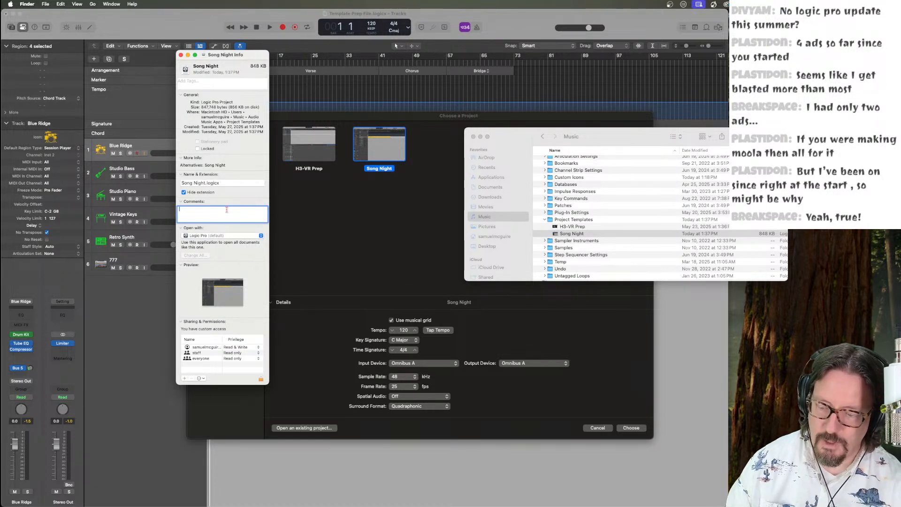
pyautogui.write('A template ')
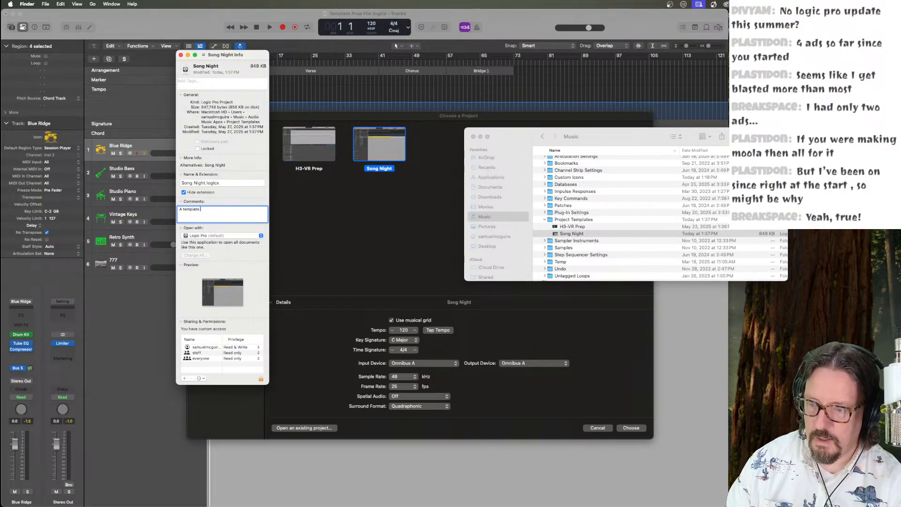
pyautogui.write('for ht')
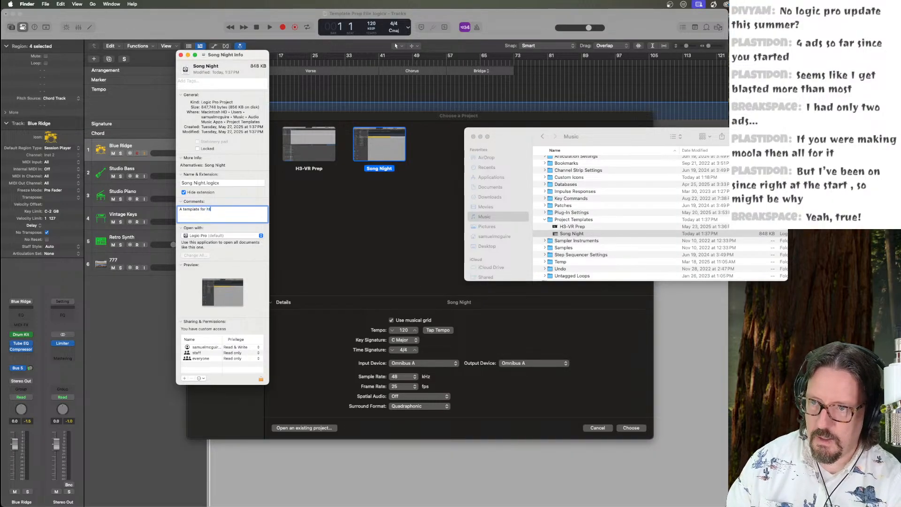
pyautogui.press('BackSpace')
pyautogui.press('BackSpace')
pyautogui.write('the')
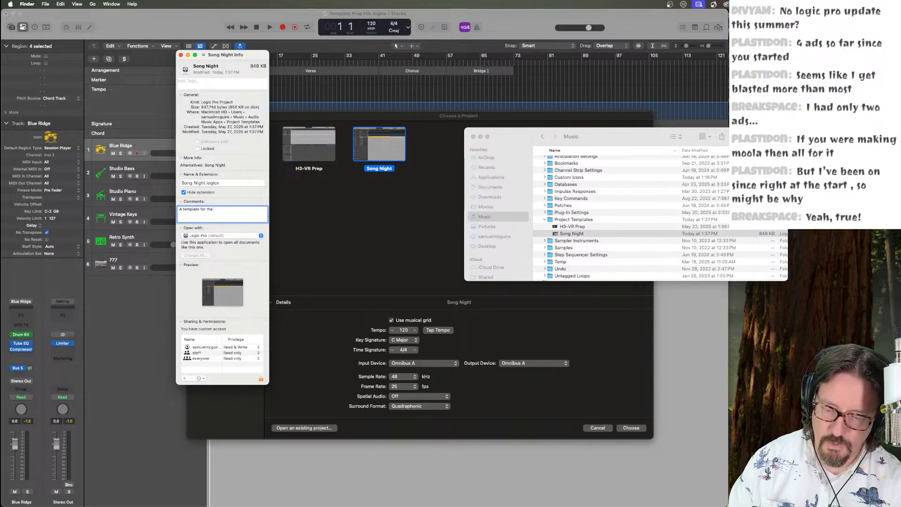
pyautogui.write(' Song ')
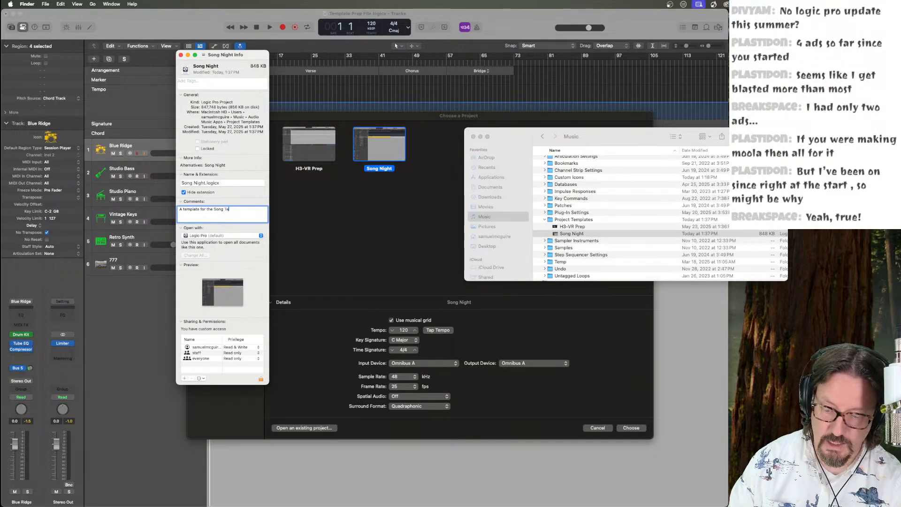
pyautogui.write('Tempalt')
pyautogui.press('BackSpace')
pyautogui.press('BackSpace')
pyautogui.press('BackSpace')
pyautogui.press('BackSpace')
pyautogui.press('BackSpace')
pyautogui.press('BackSpace')
pyautogui.press('BackSpace')
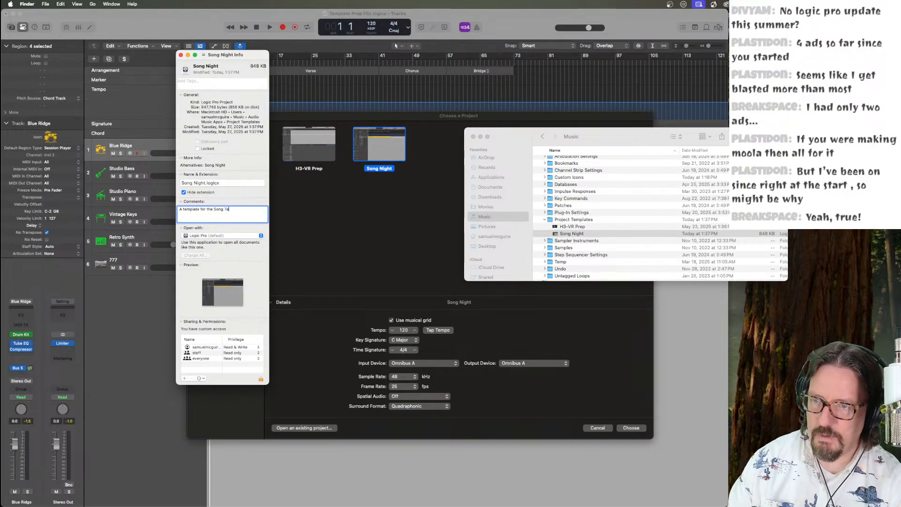
pyautogui.write('Night')
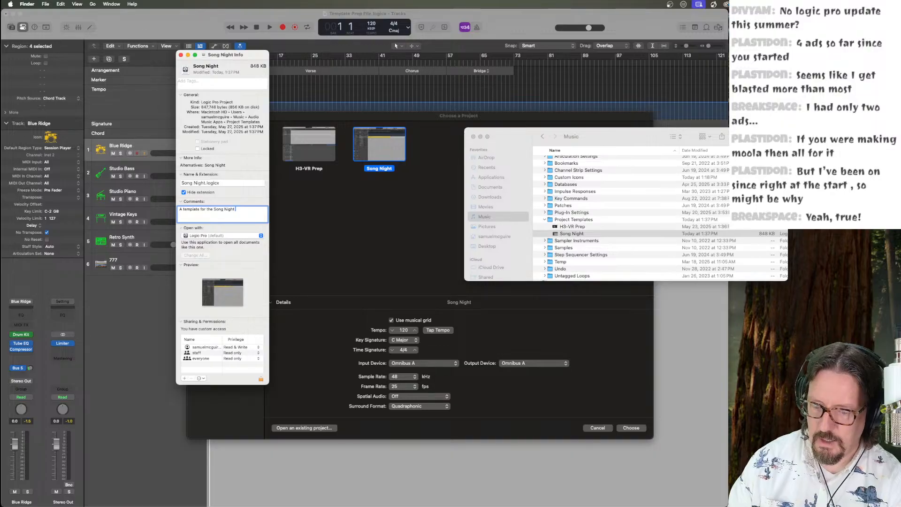
pyautogui.write(' livestream')
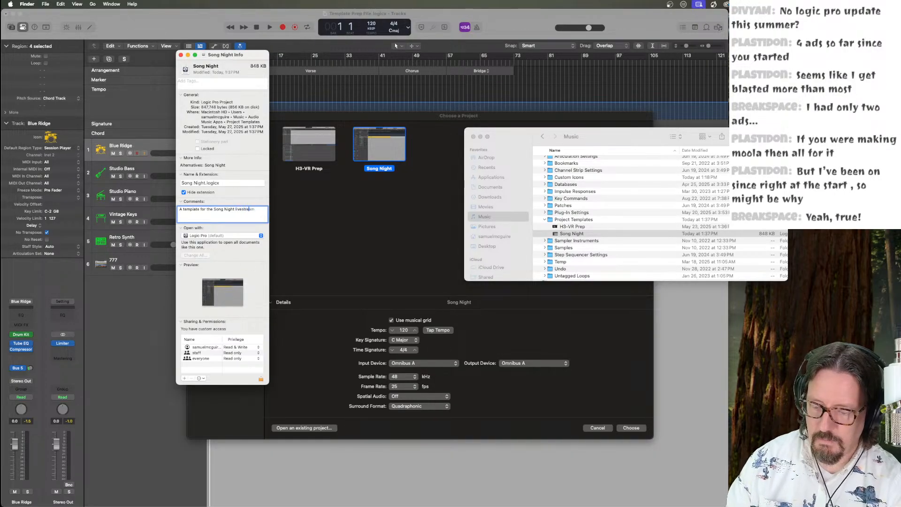
pyautogui.write('s.')
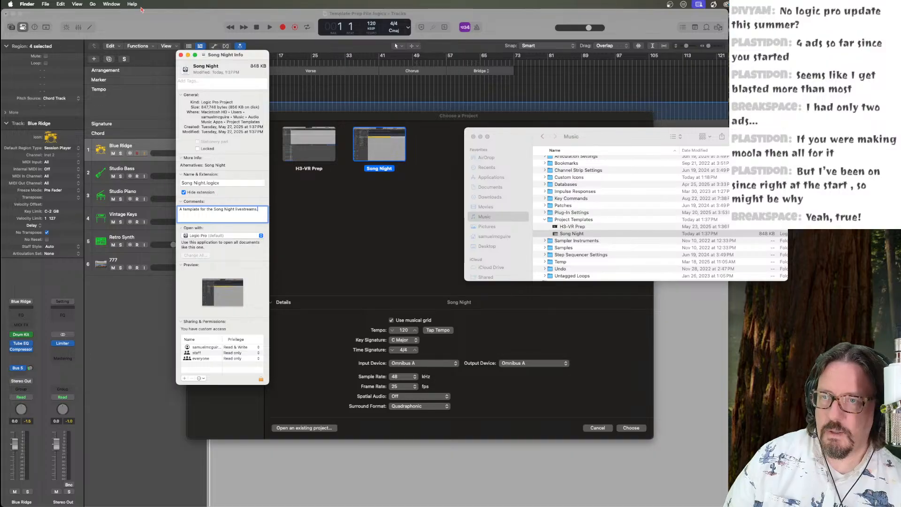
pyautogui.click(181, 56)
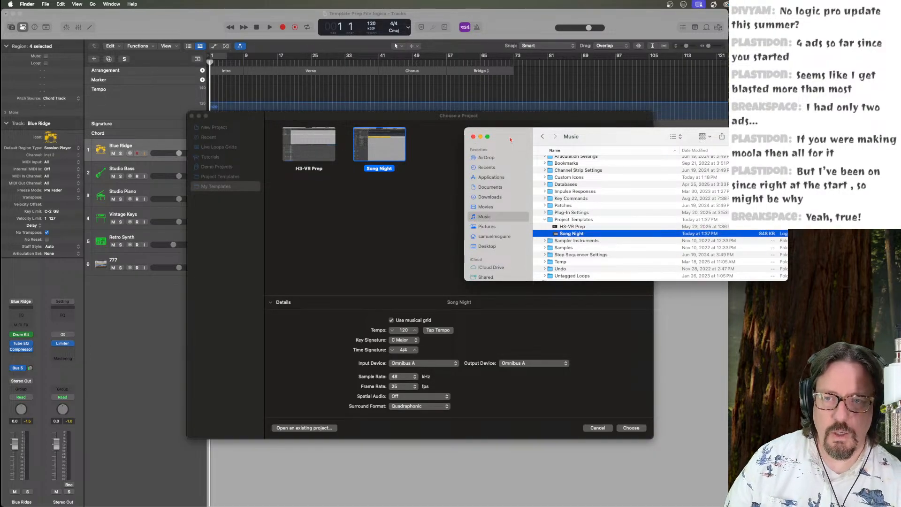
# Move the Finder window away, return to Logic Pro and create a new project from Song Night without closing the current one.
pyautogui.moveTo(511, 140); pyautogui.dragTo(900, 171)
pyautogui.click(297, 161)
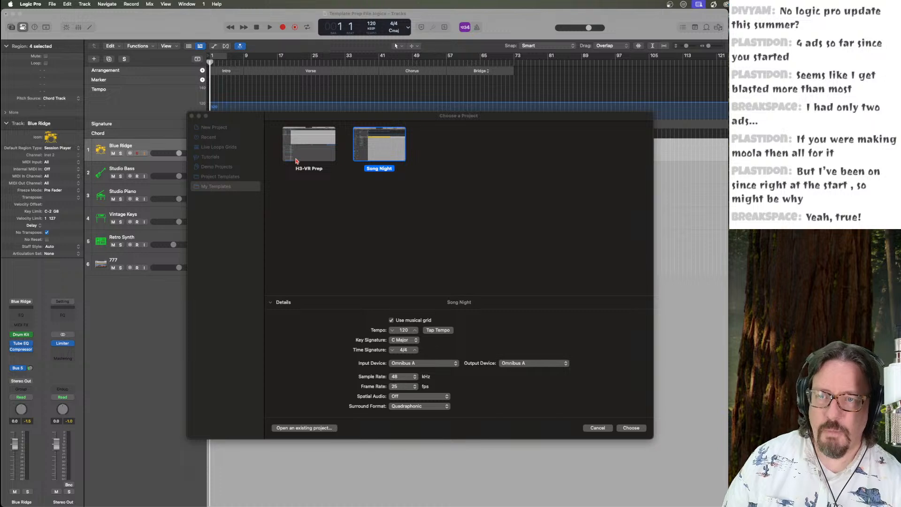
pyautogui.click(379, 159)
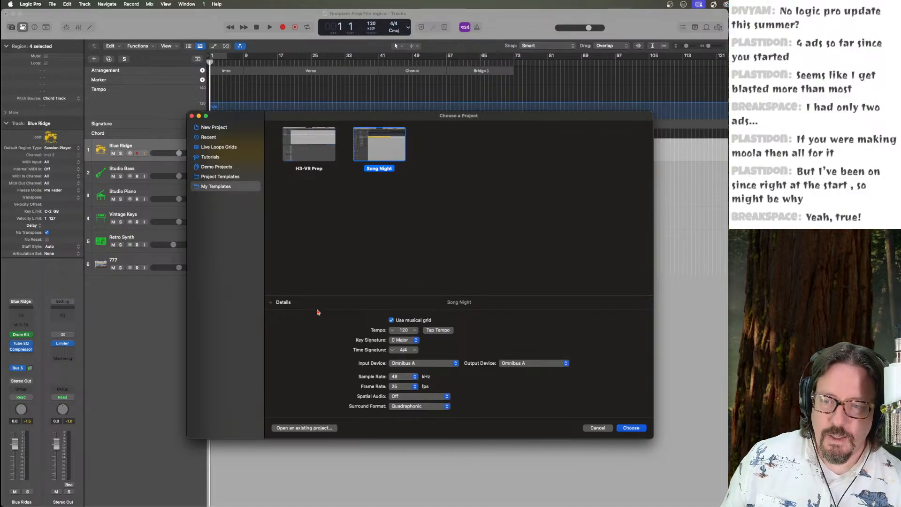
pyautogui.click(271, 303)
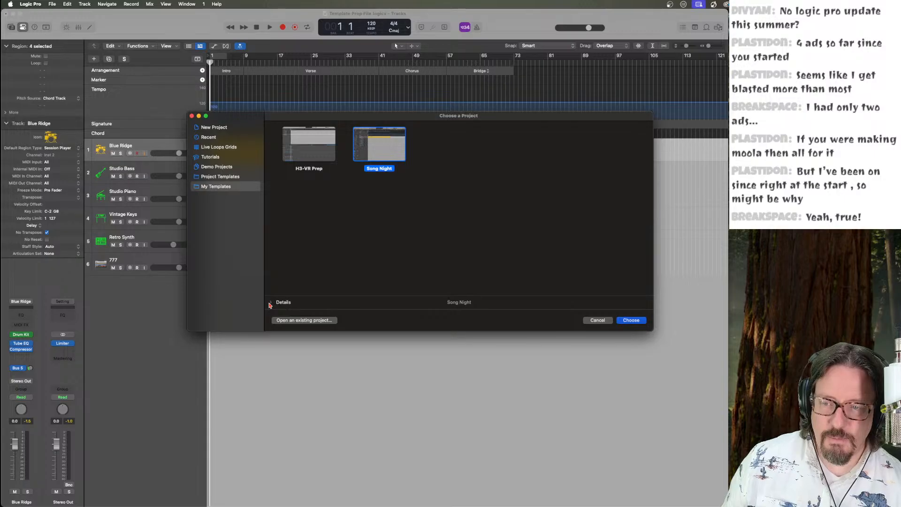
pyautogui.click(271, 303)
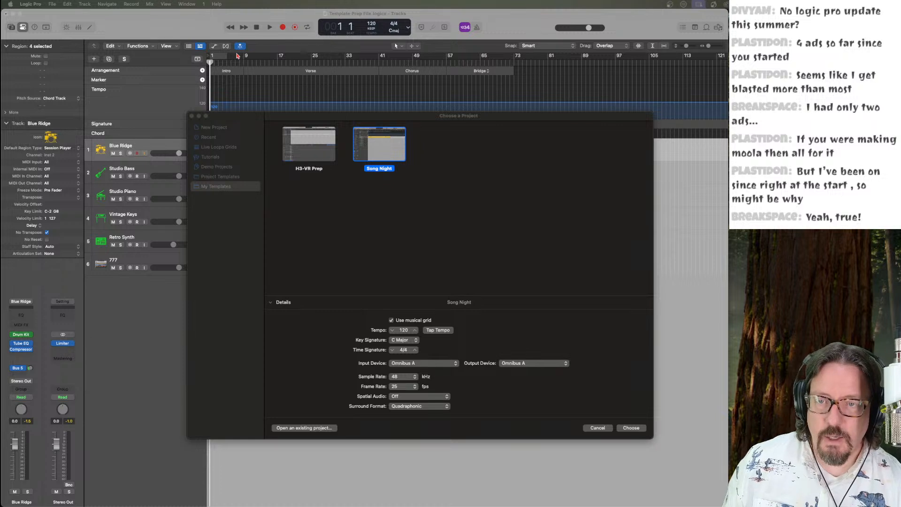
pyautogui.click(631, 427)
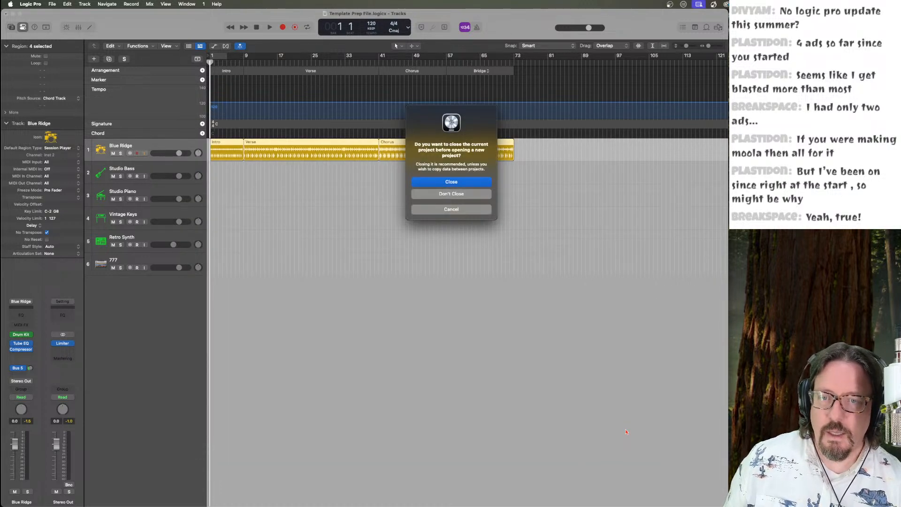
pyautogui.click(436, 195)
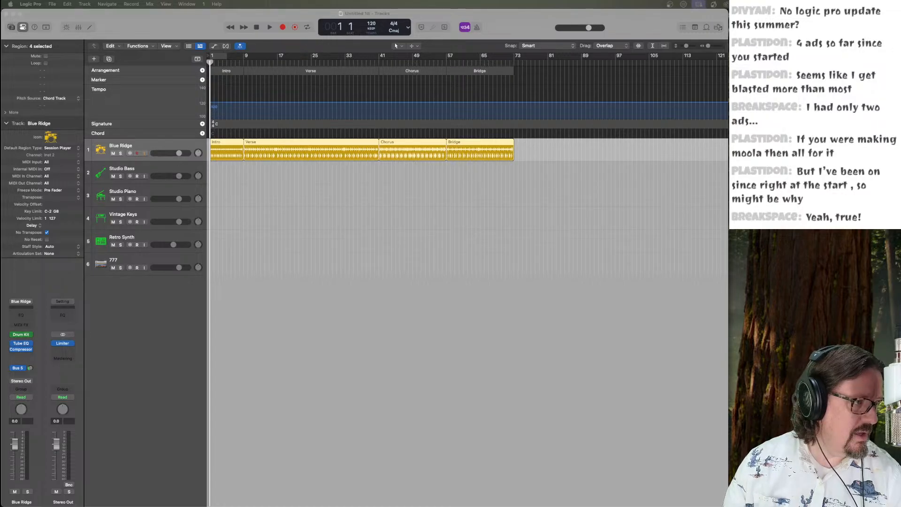
# Save the new project in the Logic folder as "Songnight Example Delete Me", organized as a package with audio files copied.
pyautogui.click(492, 30)
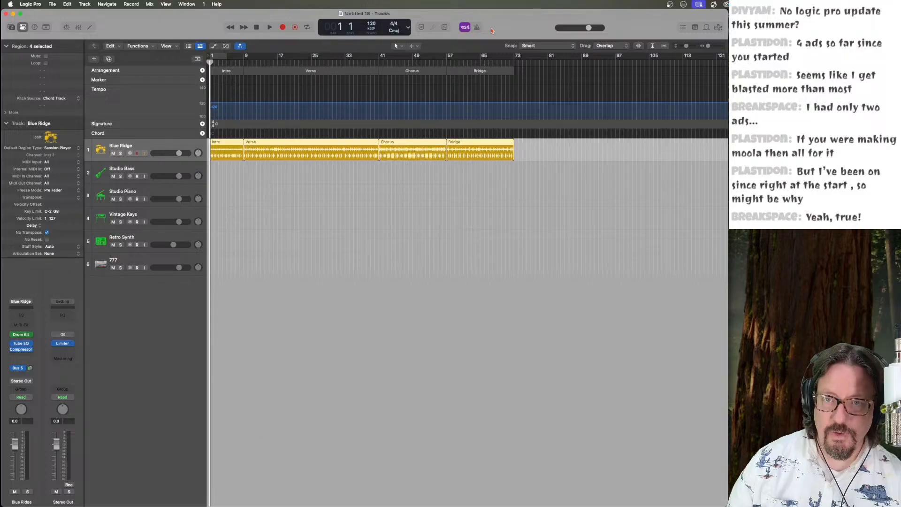
pyautogui.press('super+s')
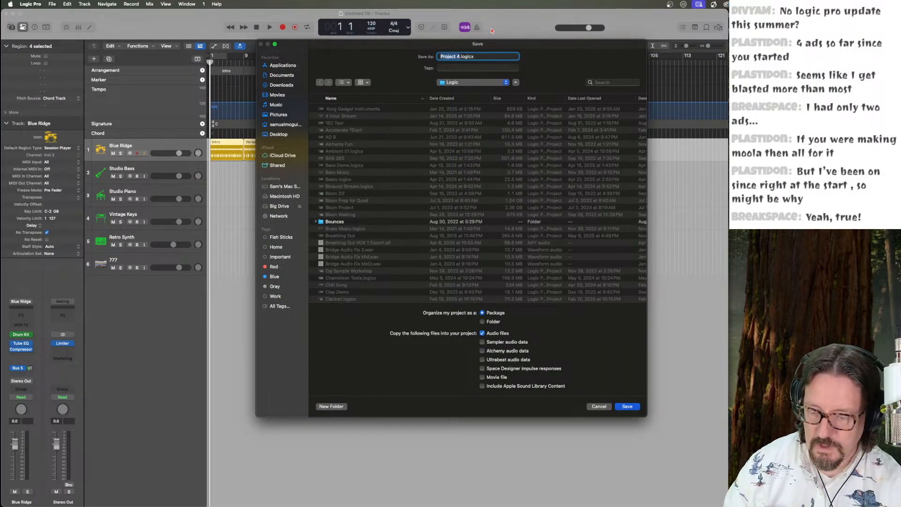
pyautogui.write('Songnight')
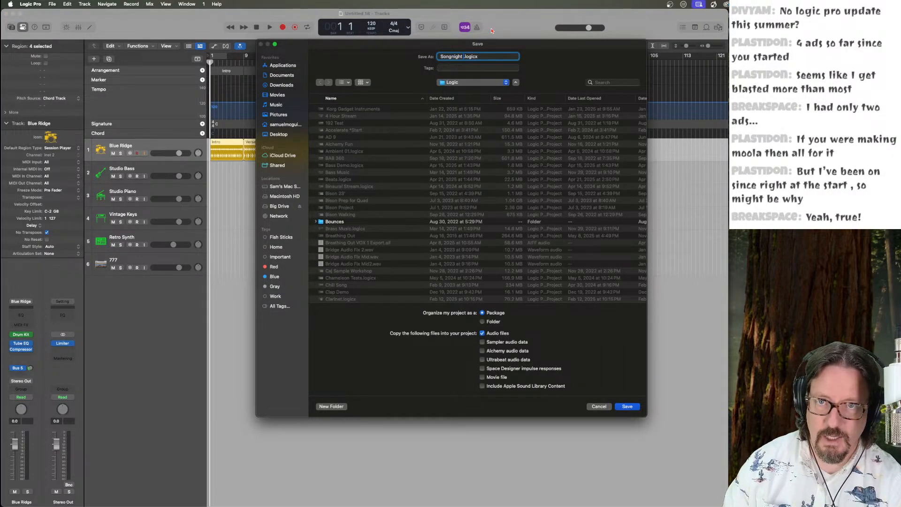
pyautogui.write(' Example')
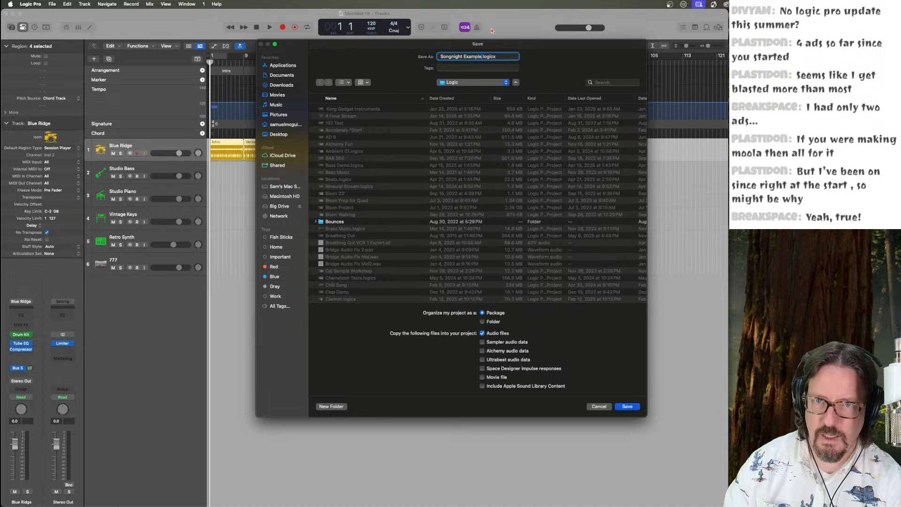
pyautogui.write('Diet')
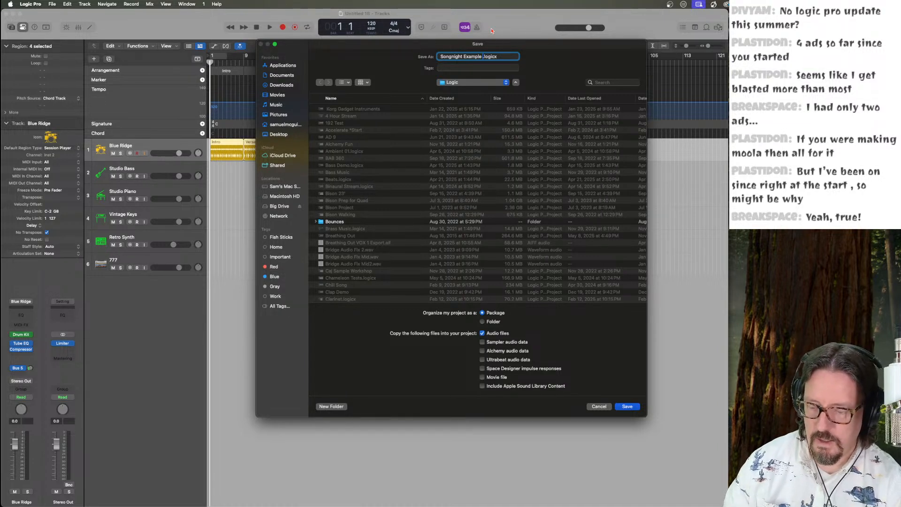
pyautogui.press('BackSpace')
pyautogui.press('BackSpace')
pyautogui.press('BackSpace')
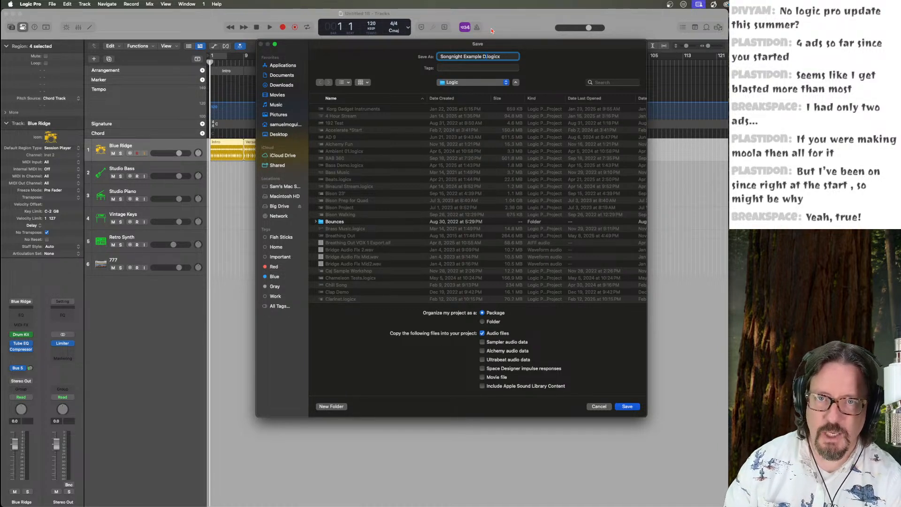
pyautogui.write('elete Me')
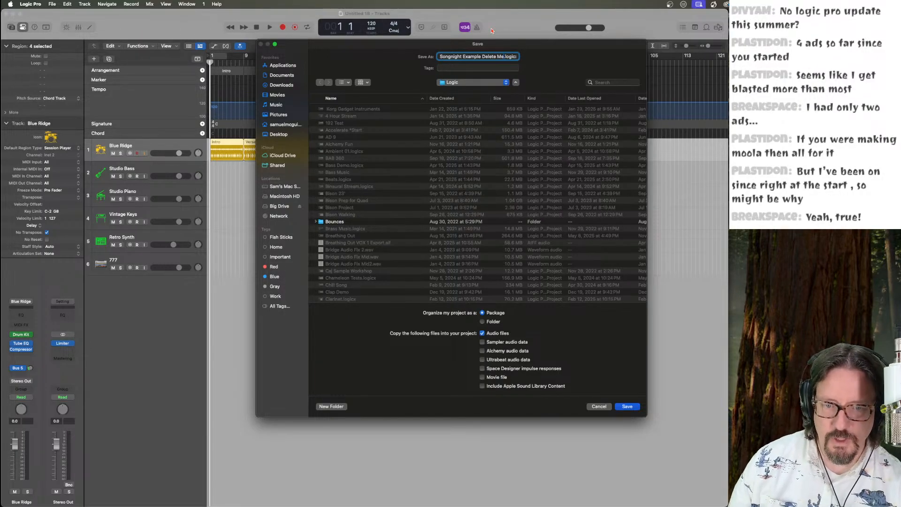
pyautogui.click(631, 405)
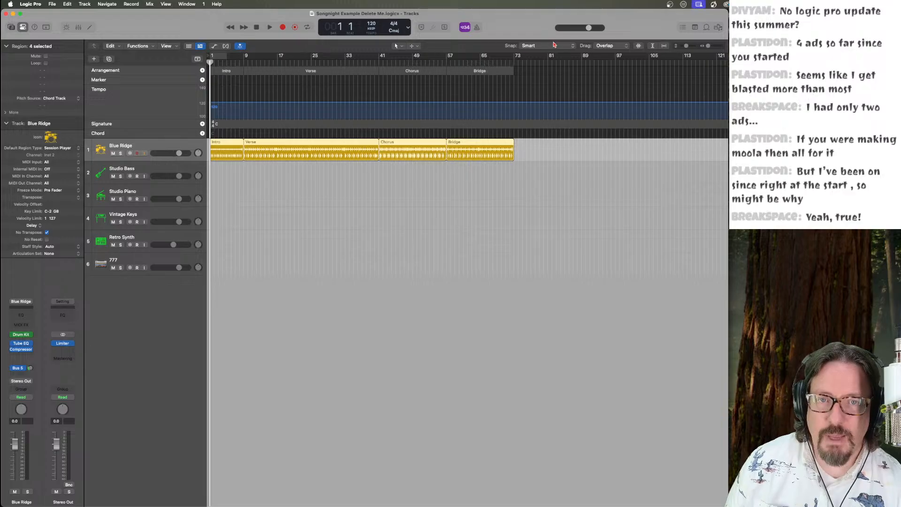
# Toggle the metronome click on and off again, and disable the count-in for the project.
pyautogui.click(477, 27)
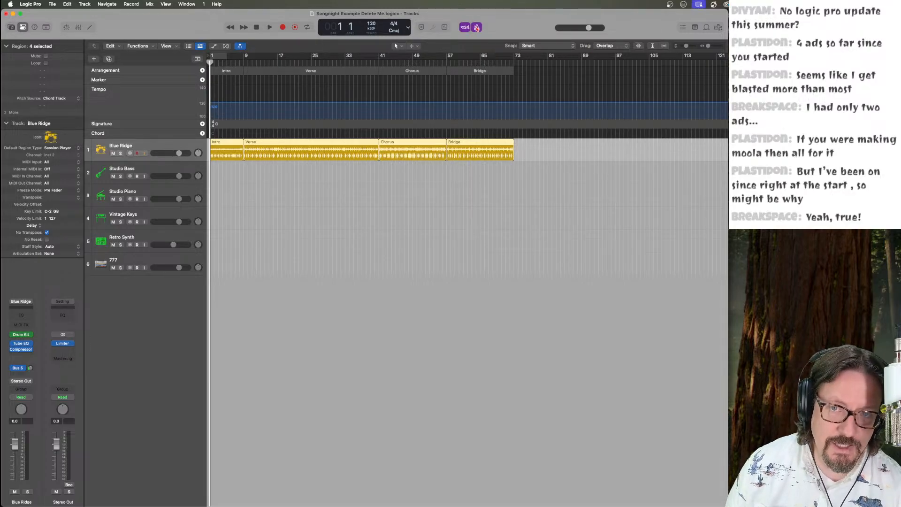
pyautogui.click(477, 27)
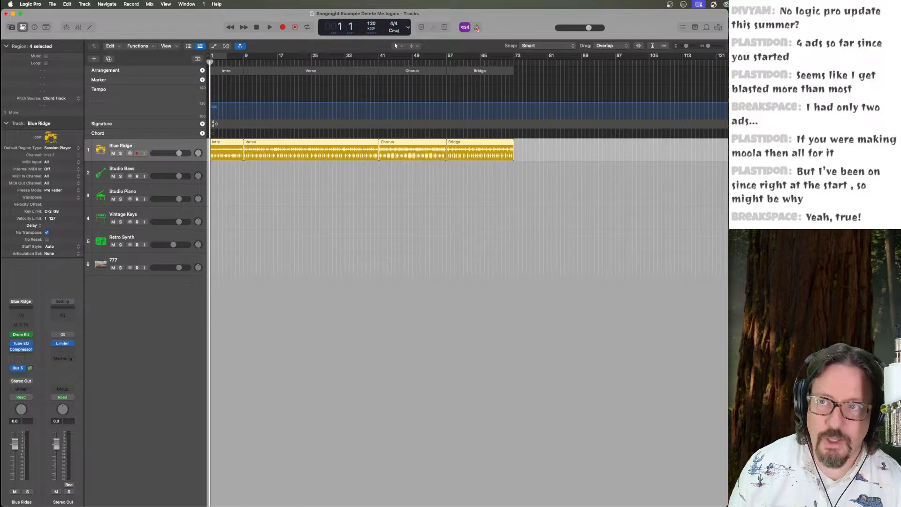
pyautogui.click(467, 28)
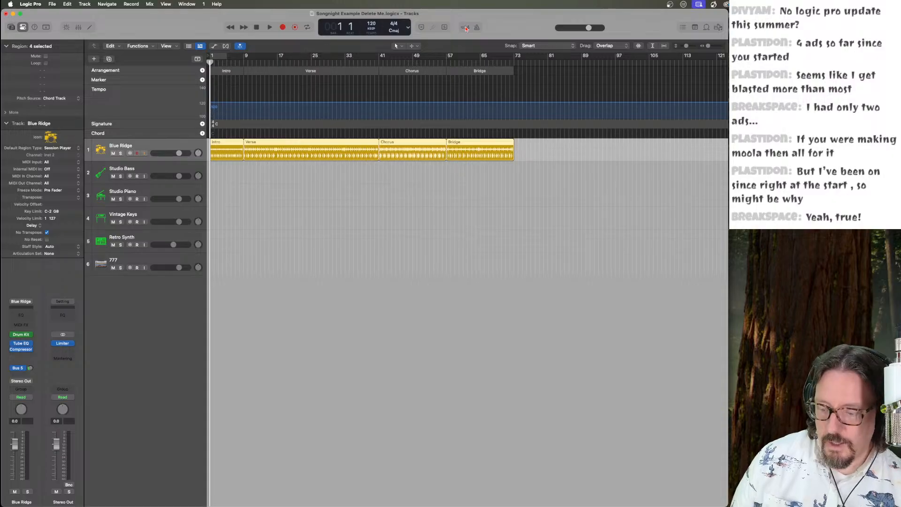
# Save the current project as a template over the existing Song Night template, replacing it.
pyautogui.click(54, 4)
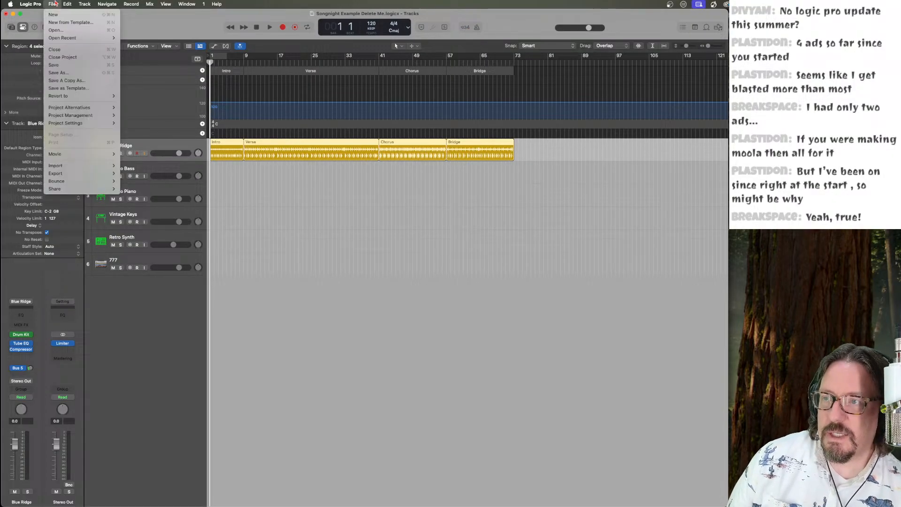
pyautogui.click(70, 88)
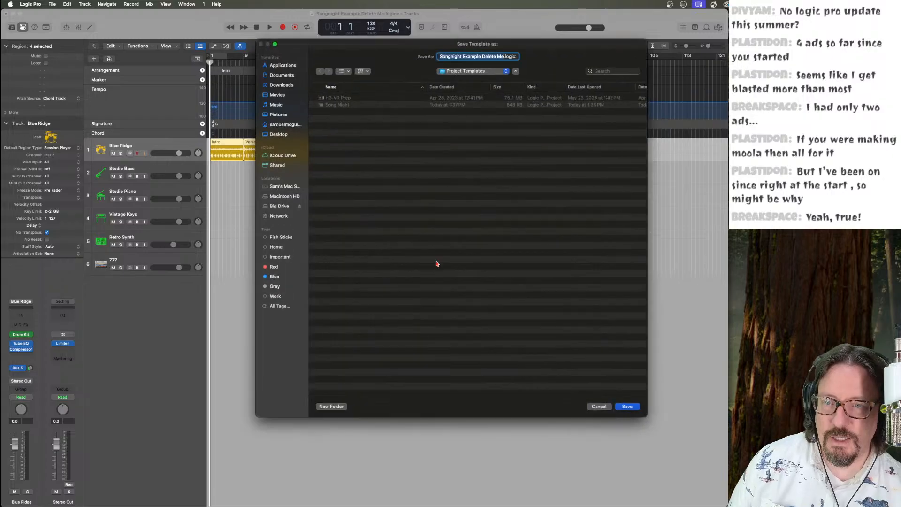
pyautogui.click(337, 105)
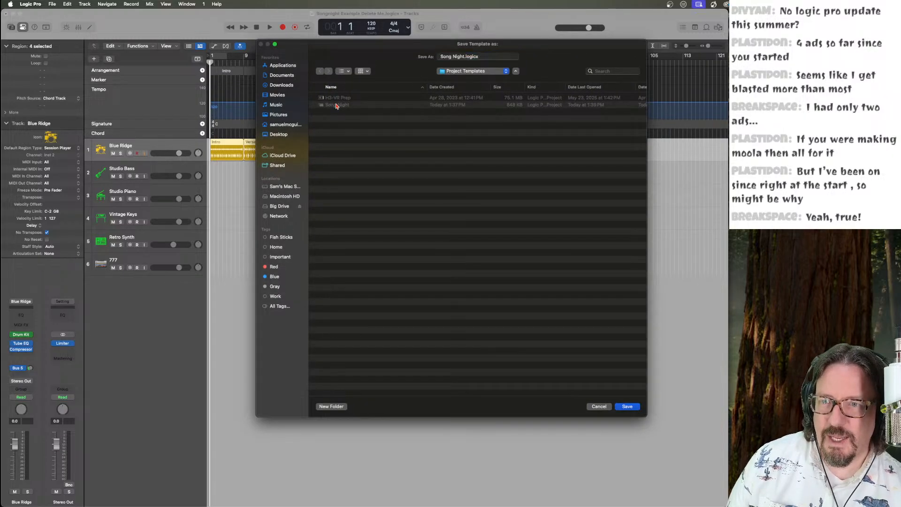
pyautogui.click(626, 406)
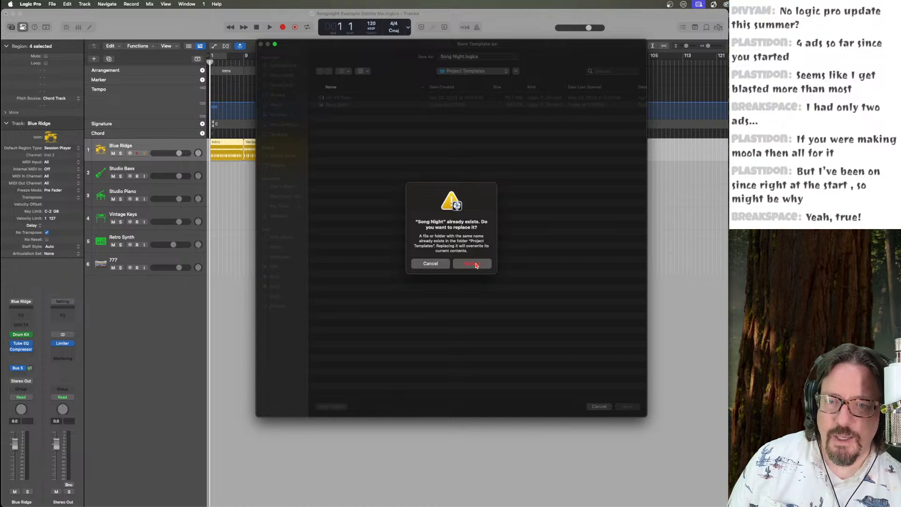
pyautogui.click(473, 259)
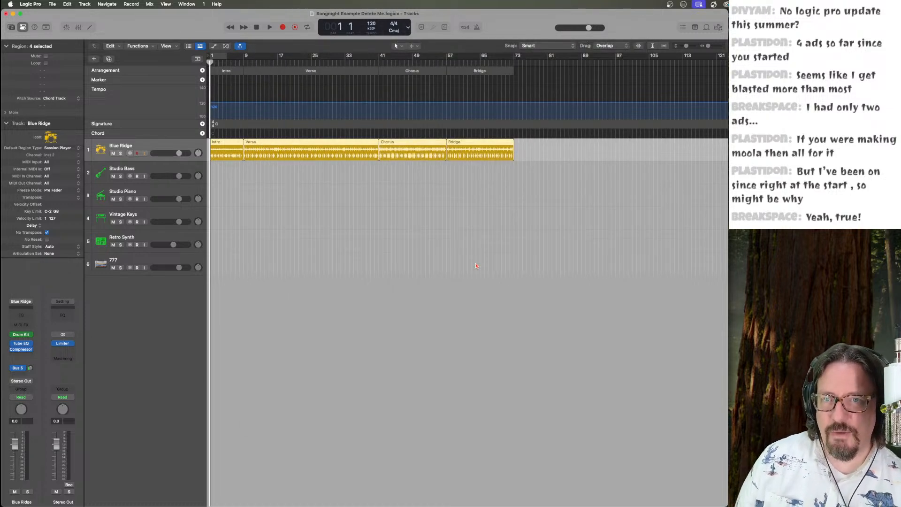